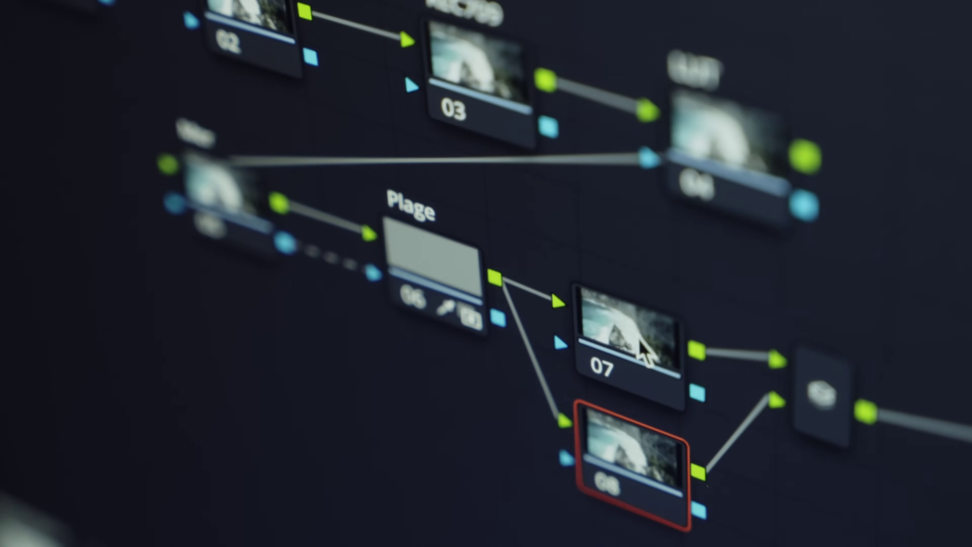
# Scroll the course homepage past the eight module cards and lesson list to the community space
pyautogui.click(654, 383)
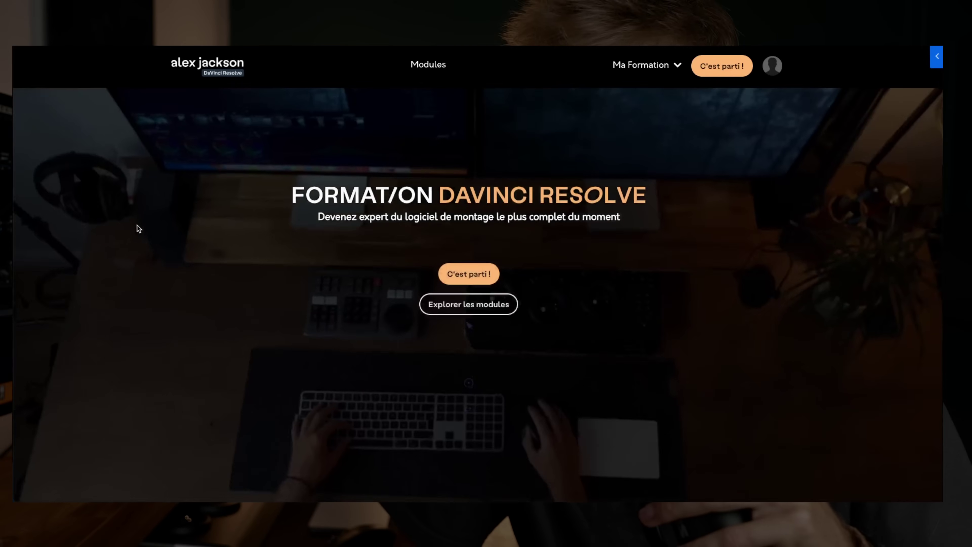
pyautogui.scroll(-10, 139, 229)
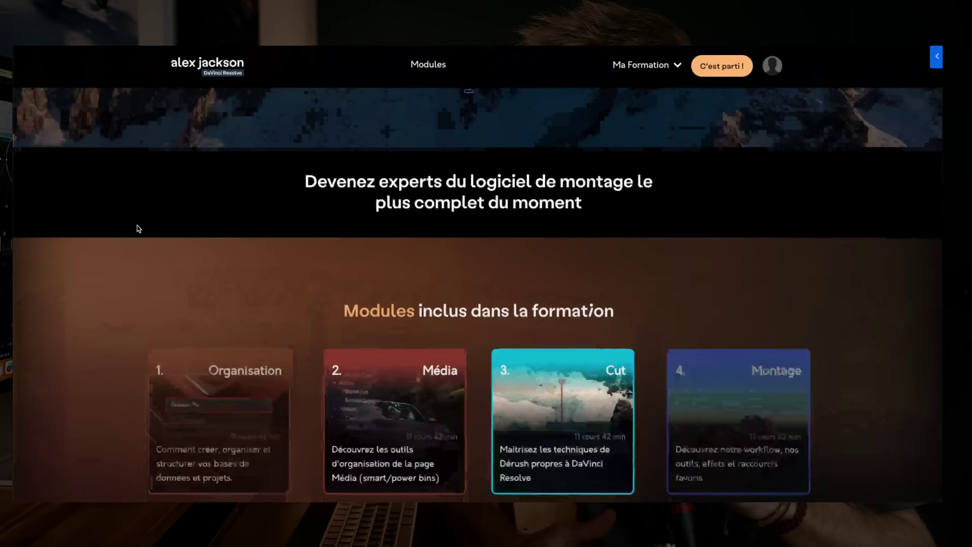
pyautogui.scroll(-5, 138, 229)
pyautogui.scroll(-2, 138, 229)
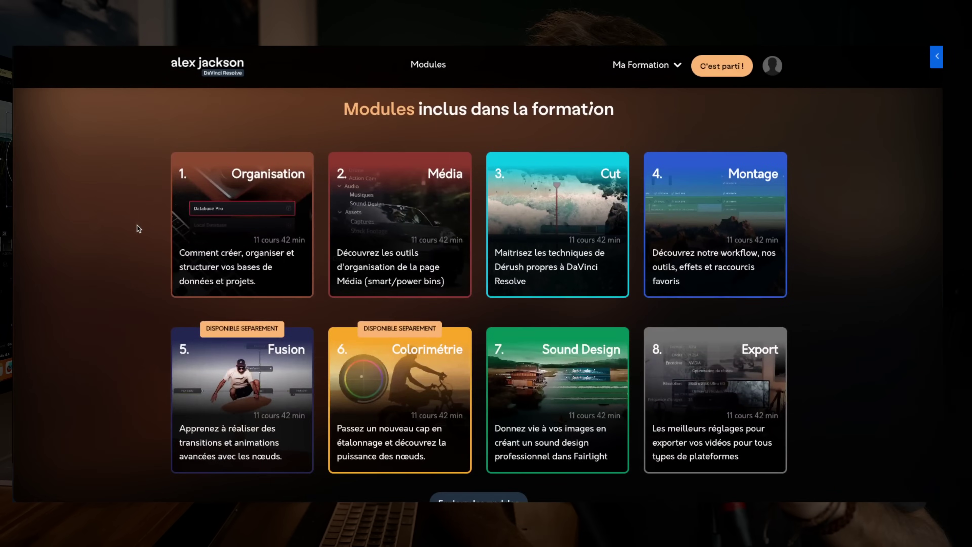
pyautogui.scroll(-1, 139, 228)
pyautogui.scroll(-5, 139, 229)
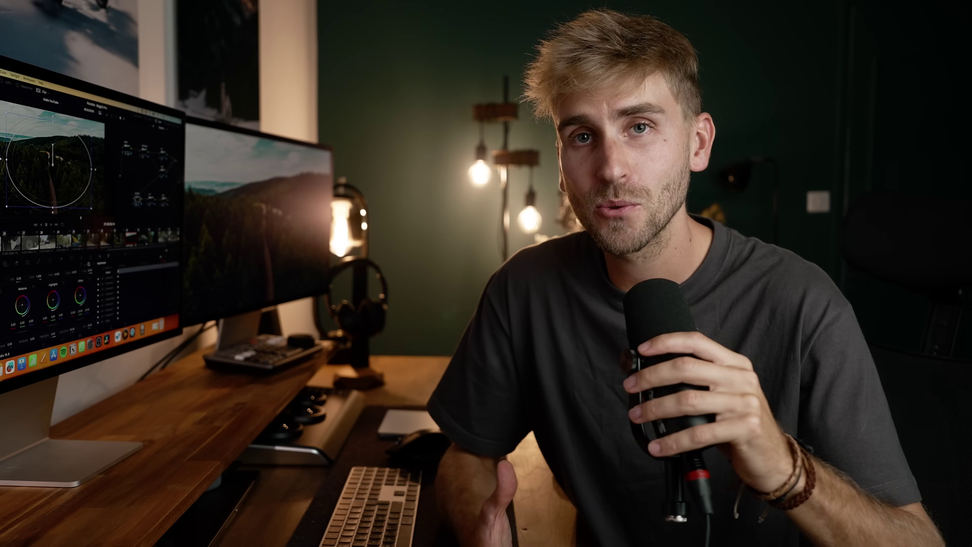
pyautogui.scroll(-3, 150, 291)
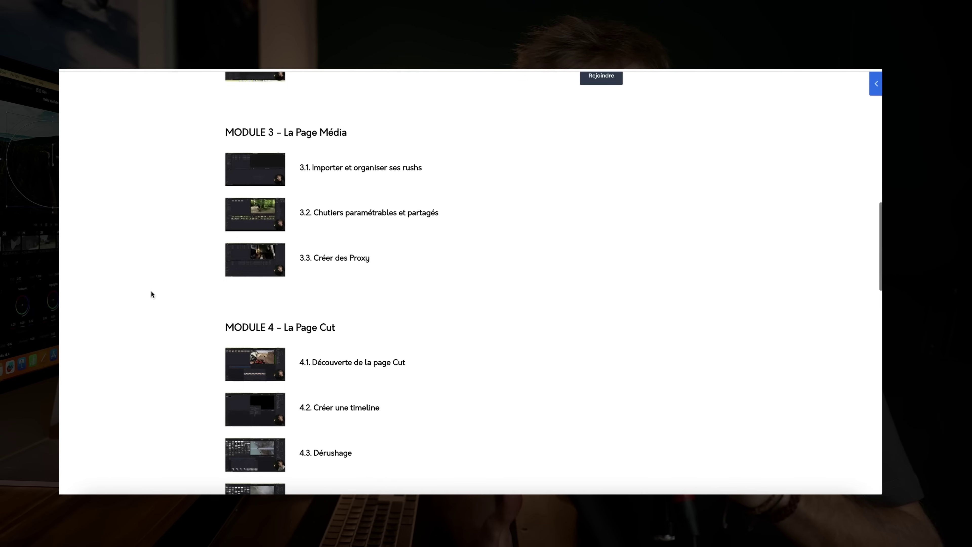
pyautogui.scroll(-6, 151, 290)
pyautogui.scroll(-5, 150, 290)
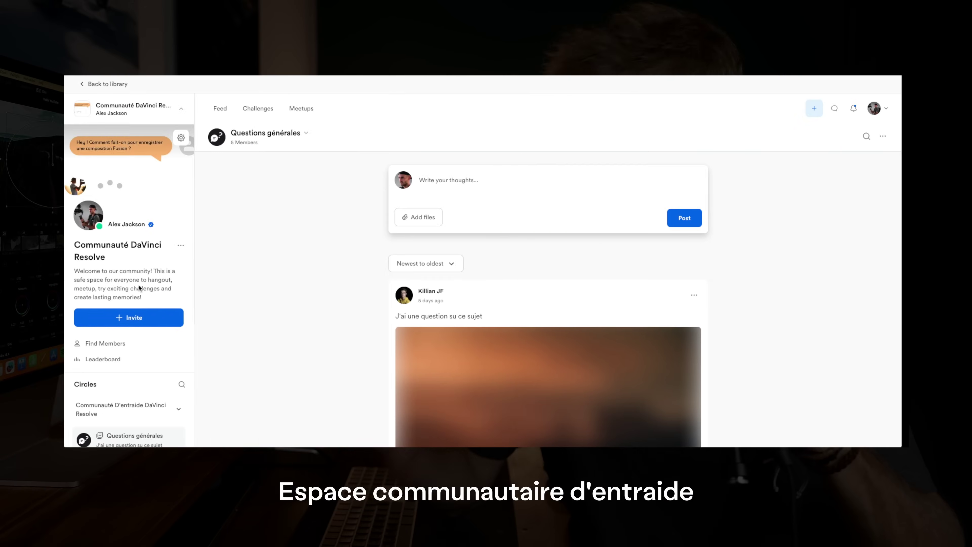
pyautogui.scroll(-5, 140, 287)
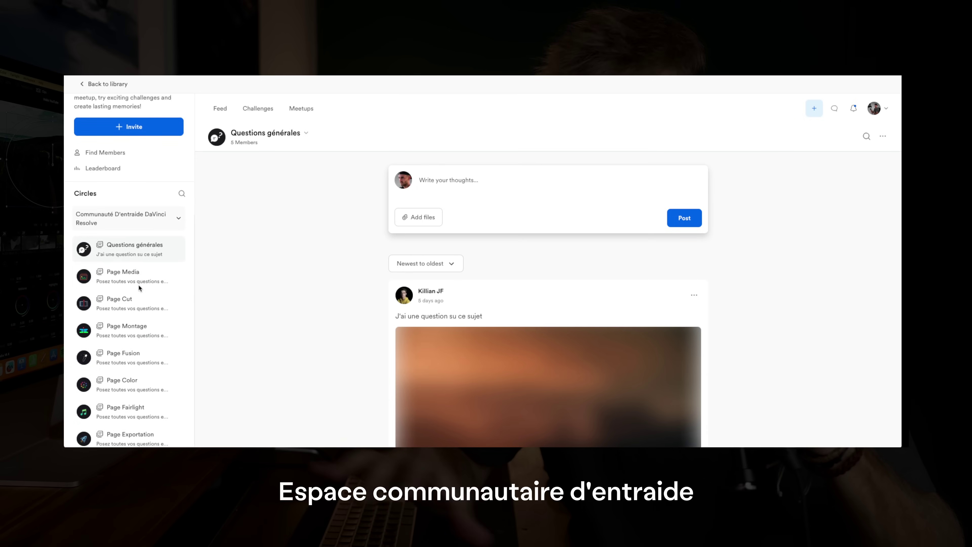
# Post 'Comment fait-on un noeud inversé ?' to the Questions générales circle feed
pyautogui.click(436, 181)
pyautogui.write('Comment fait-on un noeud inversé ?')
pyautogui.hotkey('ctrl', 'Return')
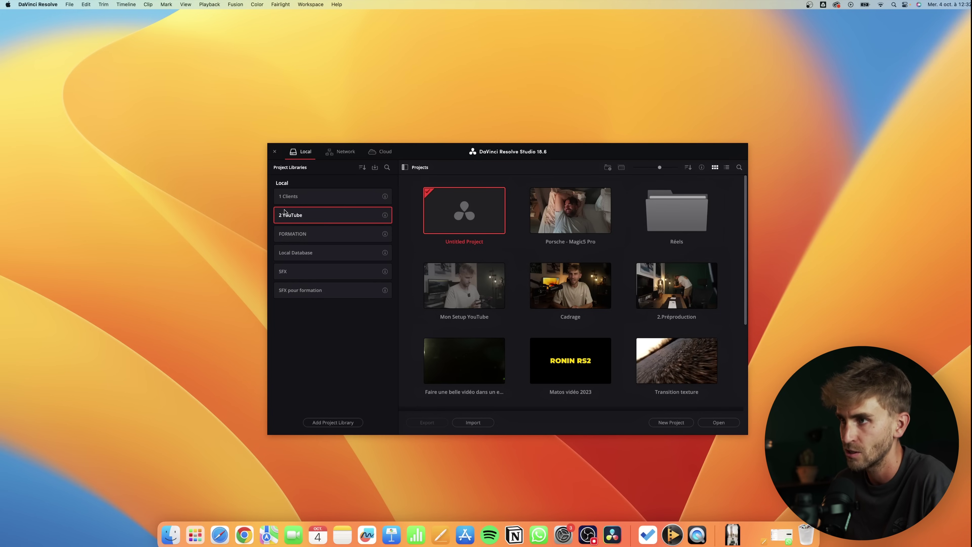
# Create and open the project 'Maitriser DaVinci en 20mn' in the FORMATION library
pyautogui.click(310, 235)
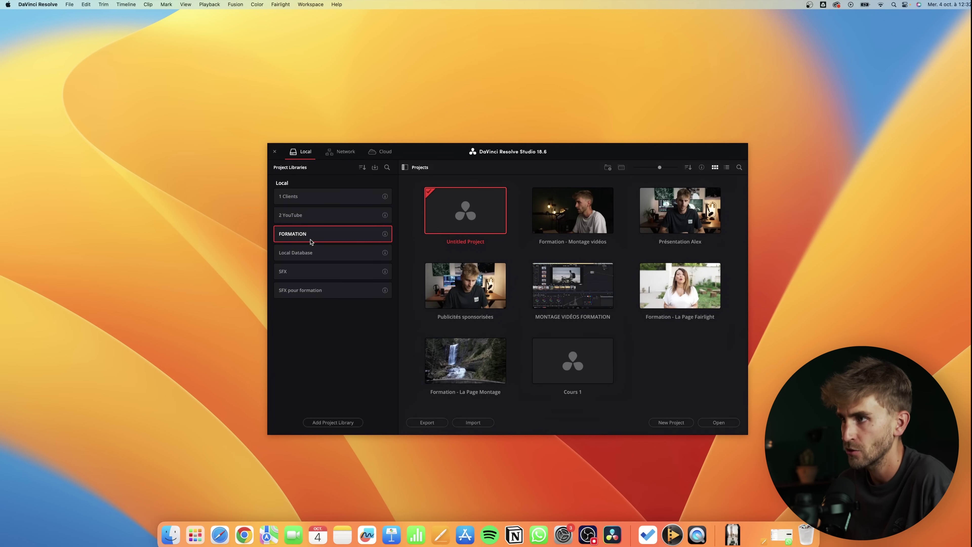
pyautogui.click(524, 257)
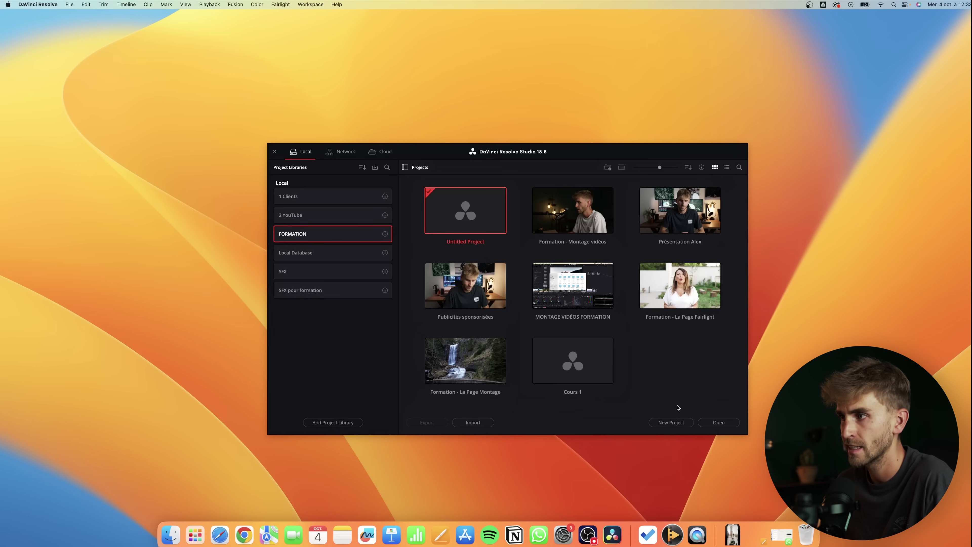
pyautogui.click(674, 424)
pyautogui.write('Maitriser DaVinci en 20mn')
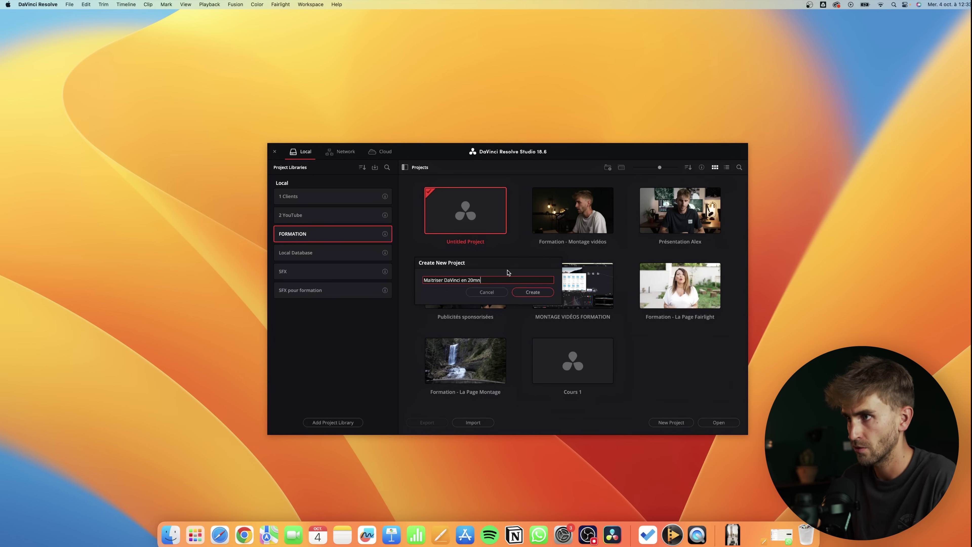
pyautogui.press('Return')
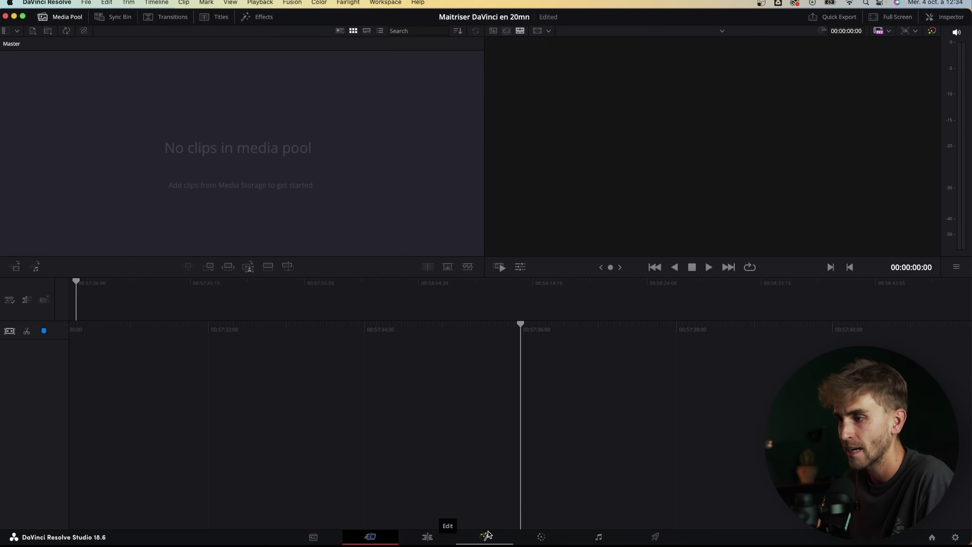
# Visit the Media, Cut and Edit pages in turn, then move to Fusion
pyautogui.click(320, 537)
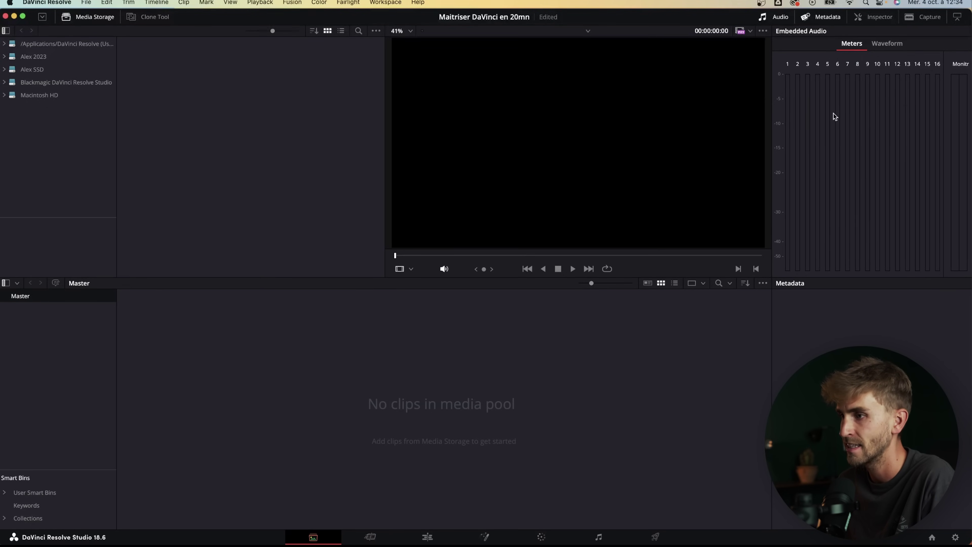
pyautogui.click(370, 535)
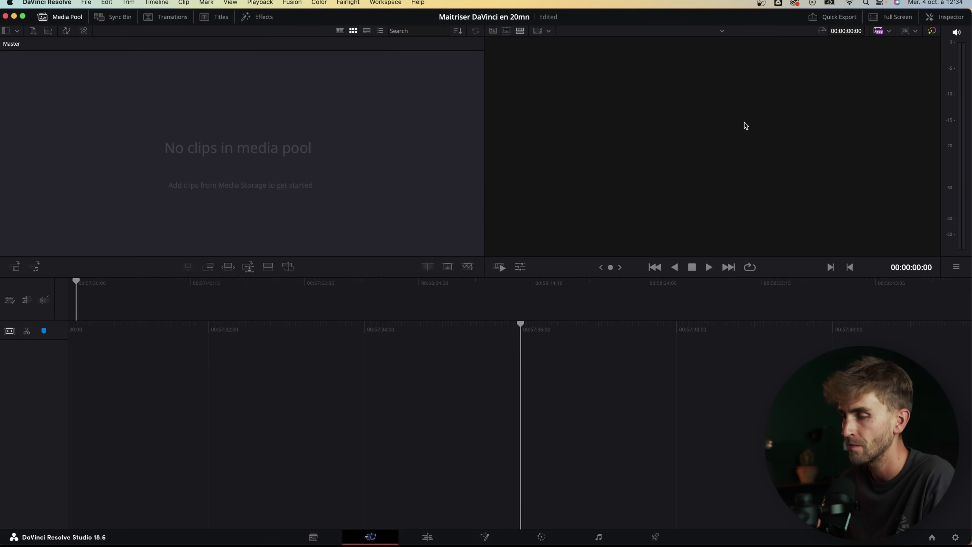
pyautogui.hotkey('shift', '4')
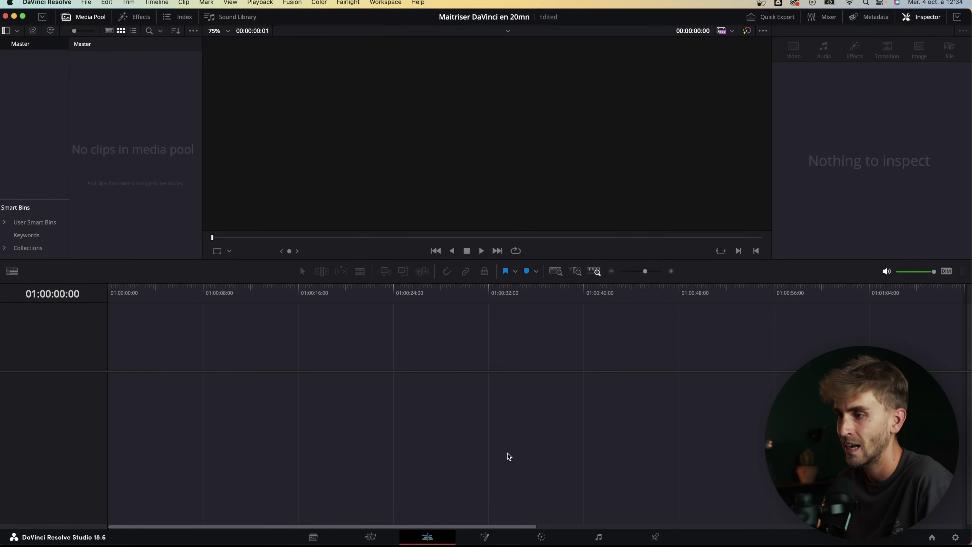
pyautogui.click(492, 536)
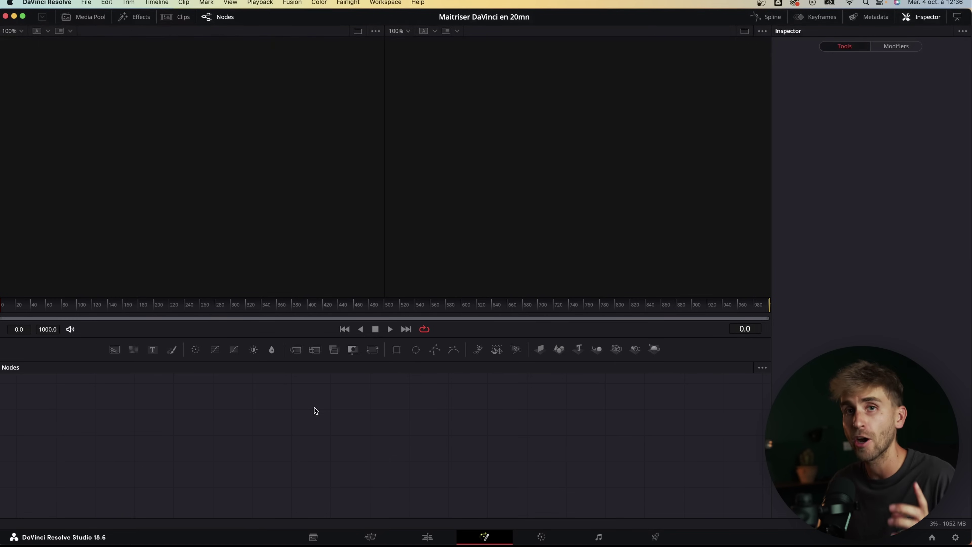
# Visit the Color, Fairlight and Deliver pages, then return to the Media page
pyautogui.click(541, 536)
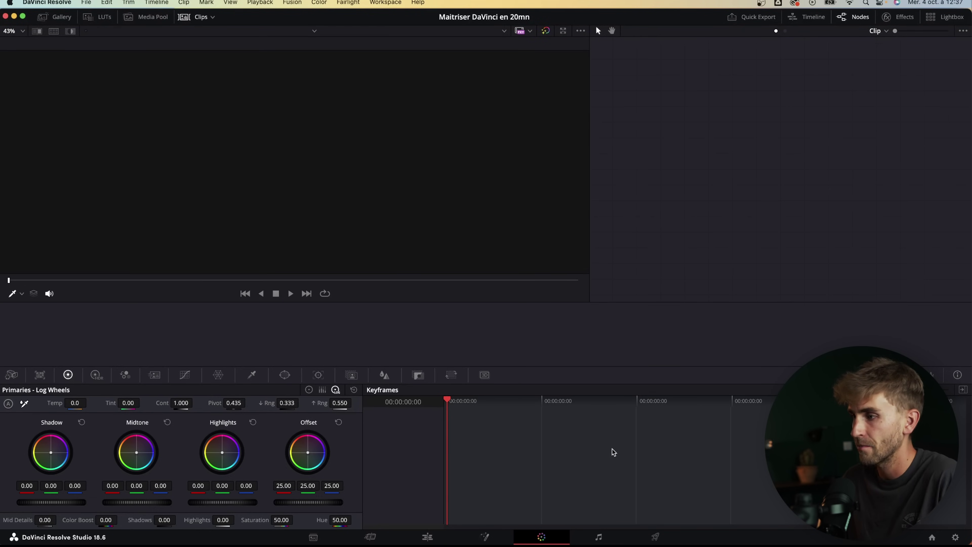
pyautogui.hotkey('shift', '7')
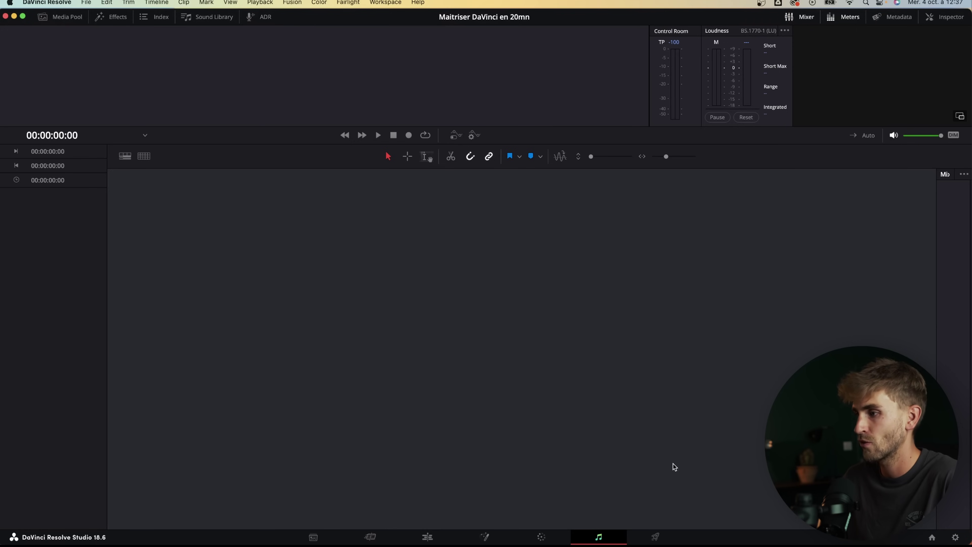
pyautogui.click(655, 536)
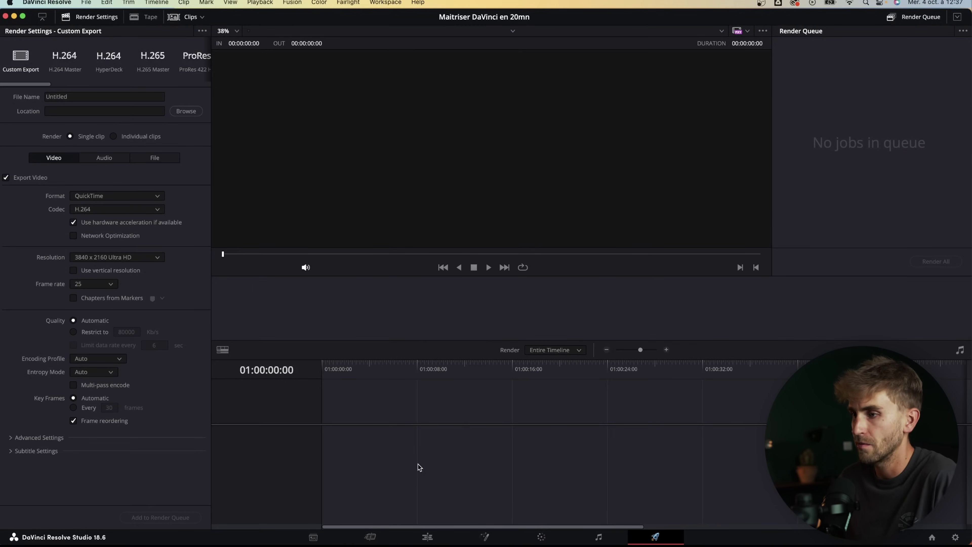
pyautogui.click(316, 536)
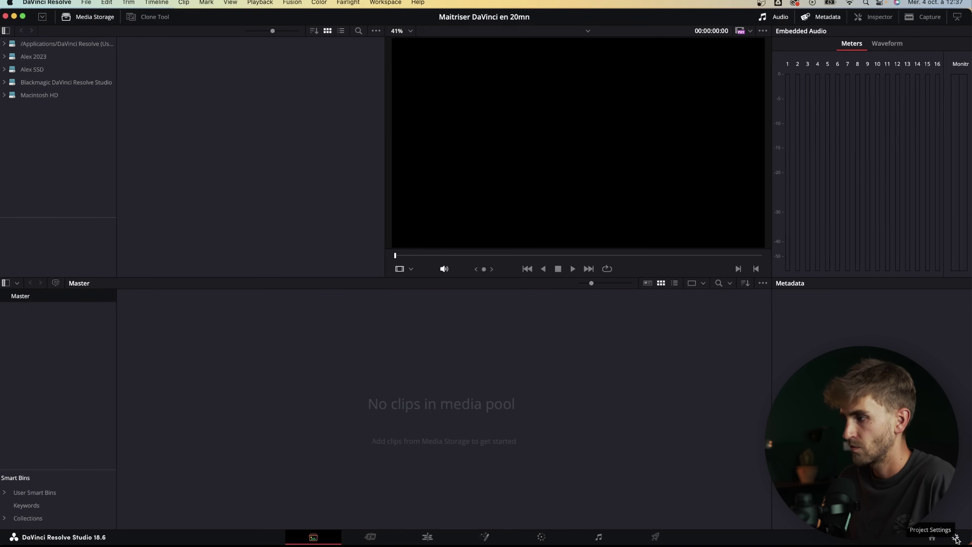
# Set the interface language to Français in Preferences and save, then show Project Settings
pyautogui.click(45, 2)
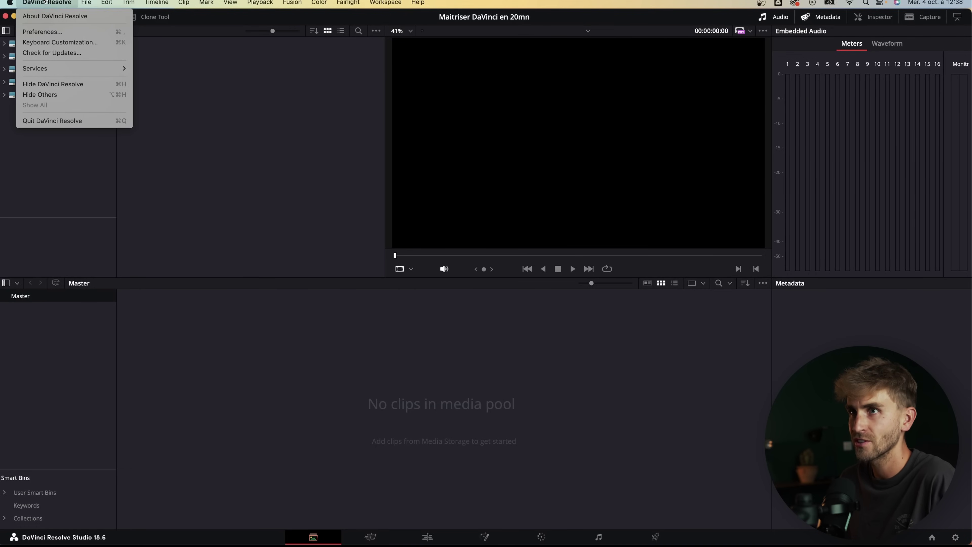
pyautogui.click(43, 32)
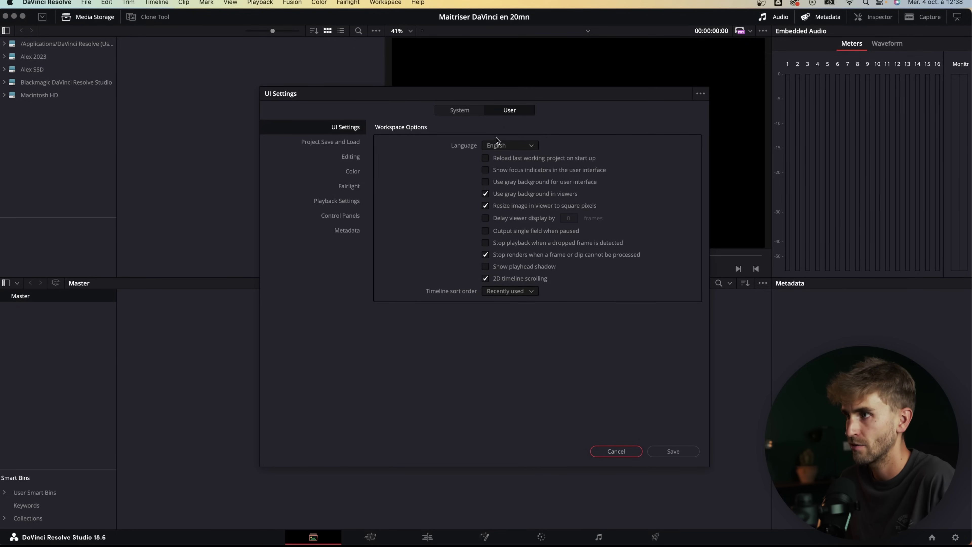
pyautogui.click(497, 145)
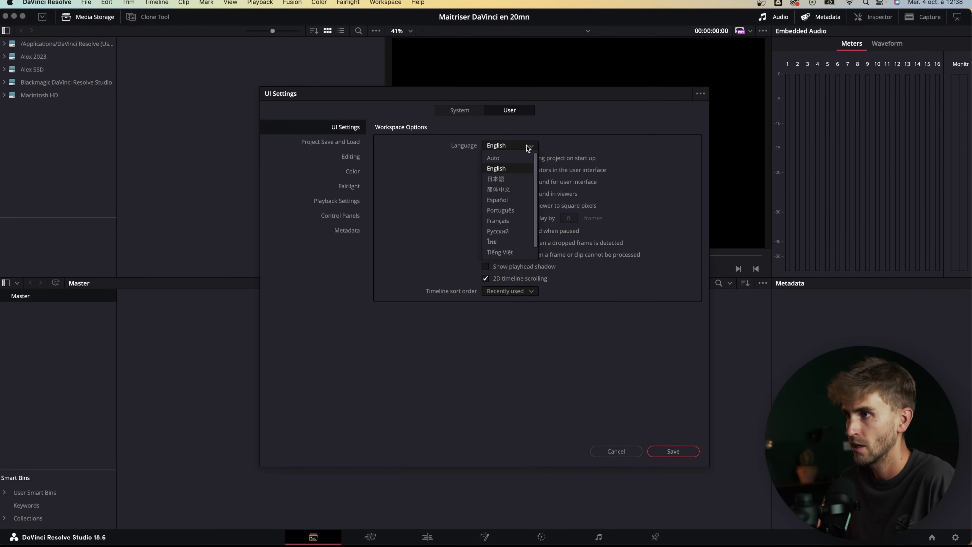
pyautogui.click(506, 221)
pyautogui.click(665, 451)
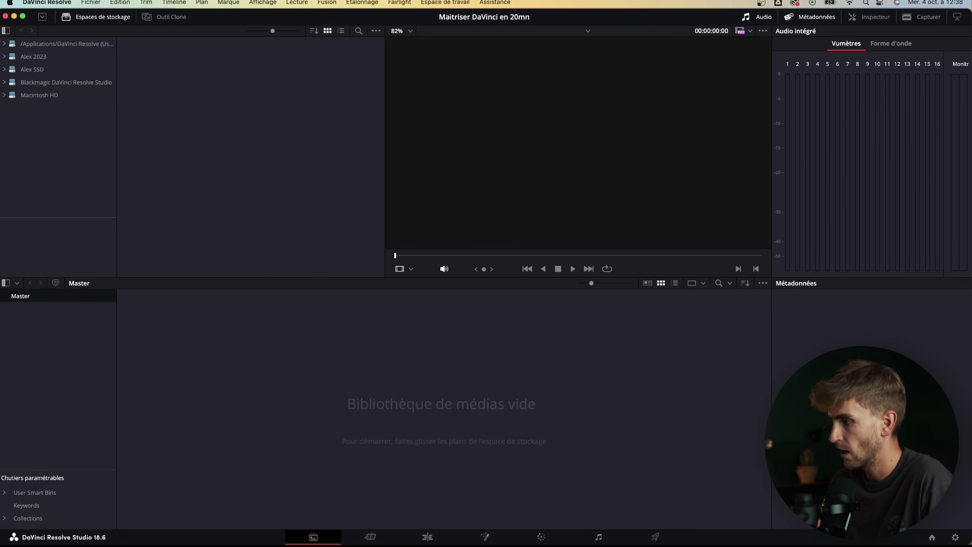
pyautogui.click(955, 537)
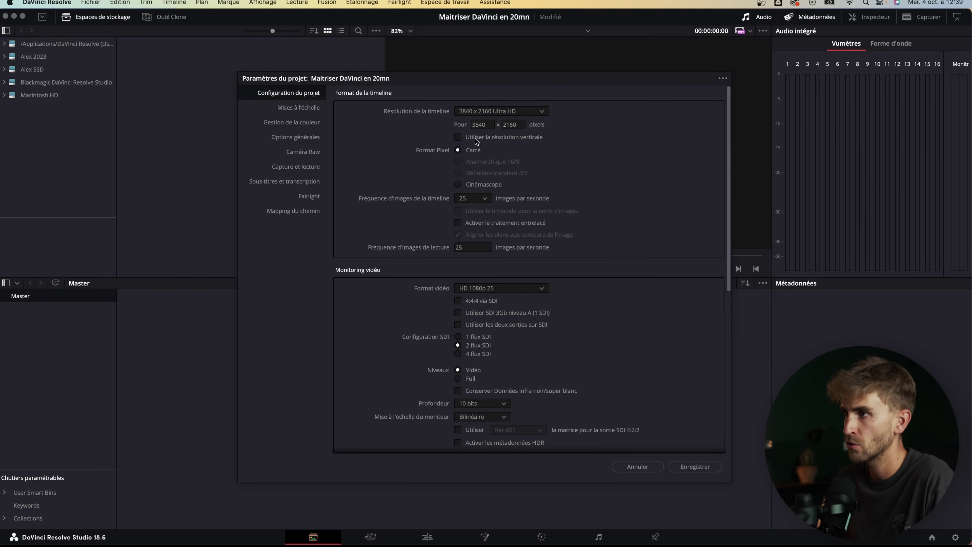
# Keep the timeline at horizontal 3840 x 2160 and 25 fps
pyautogui.click(458, 138)
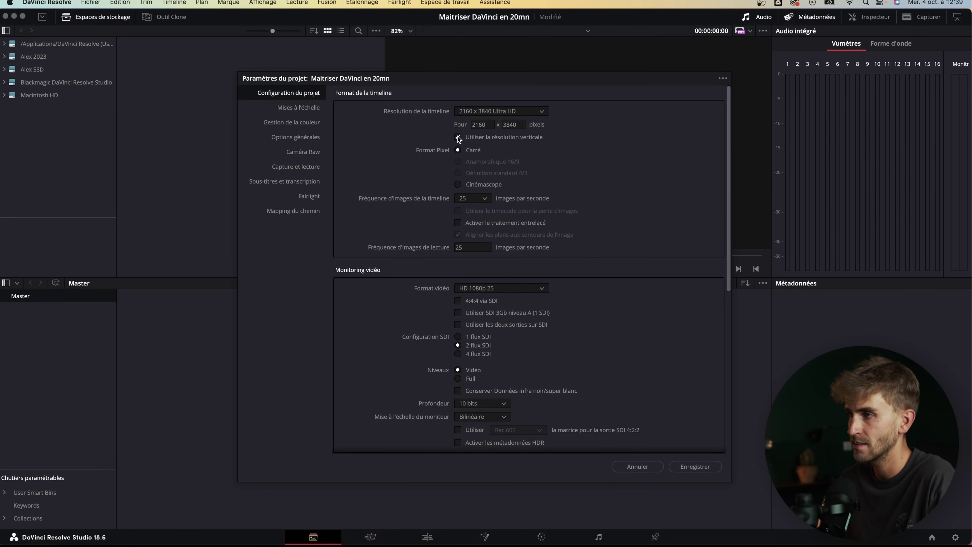
pyautogui.click(457, 138)
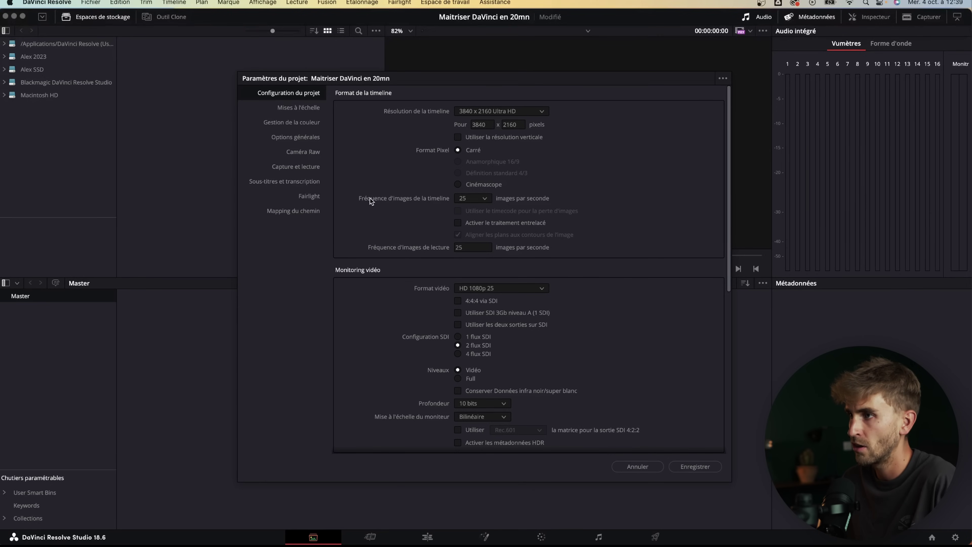
pyautogui.click(485, 199)
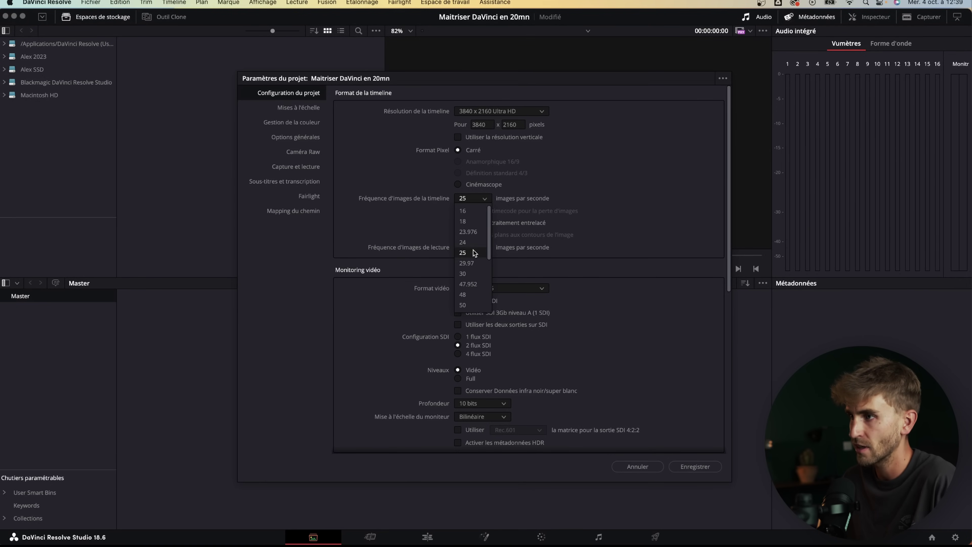
pyautogui.click(472, 252)
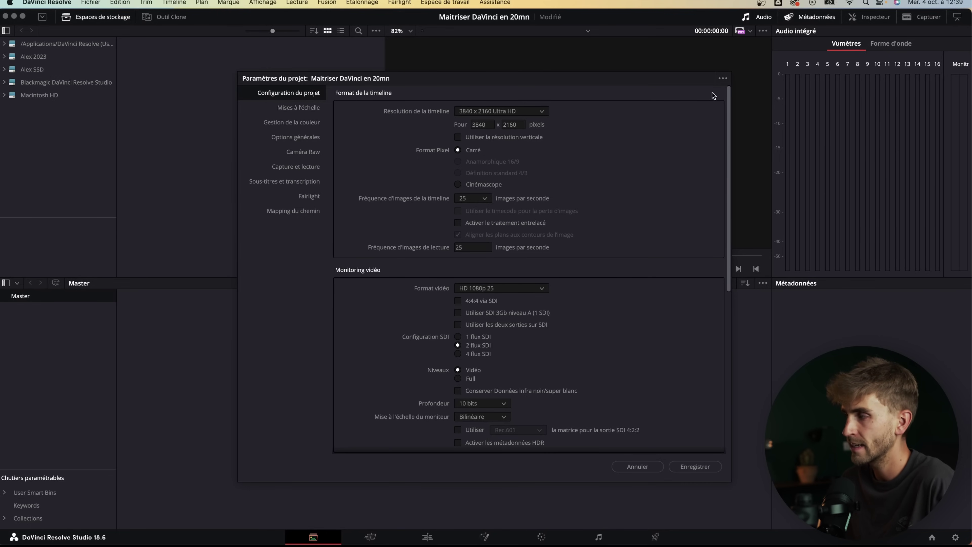
# Save the current project settings as a preset named 'YouTube 4K 25'
pyautogui.click(723, 80)
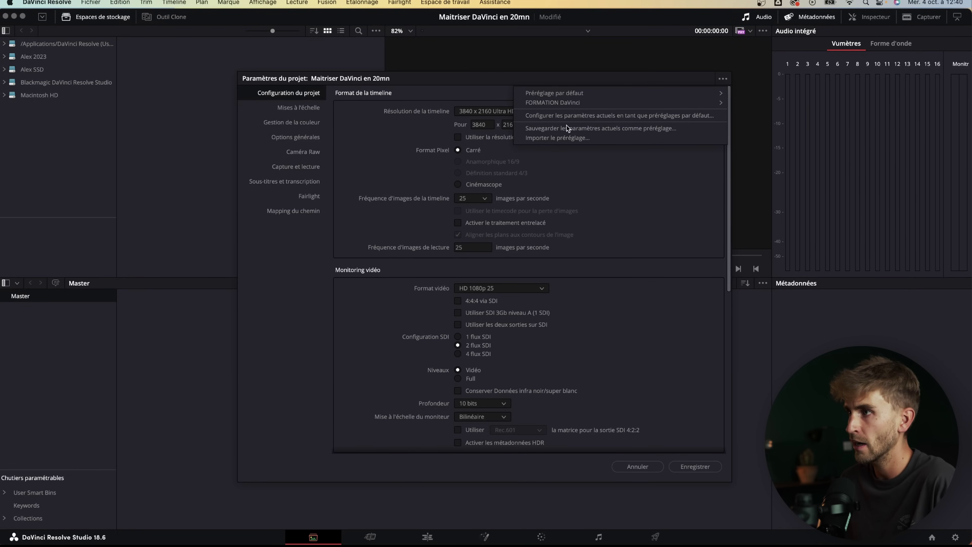
pyautogui.click(615, 128)
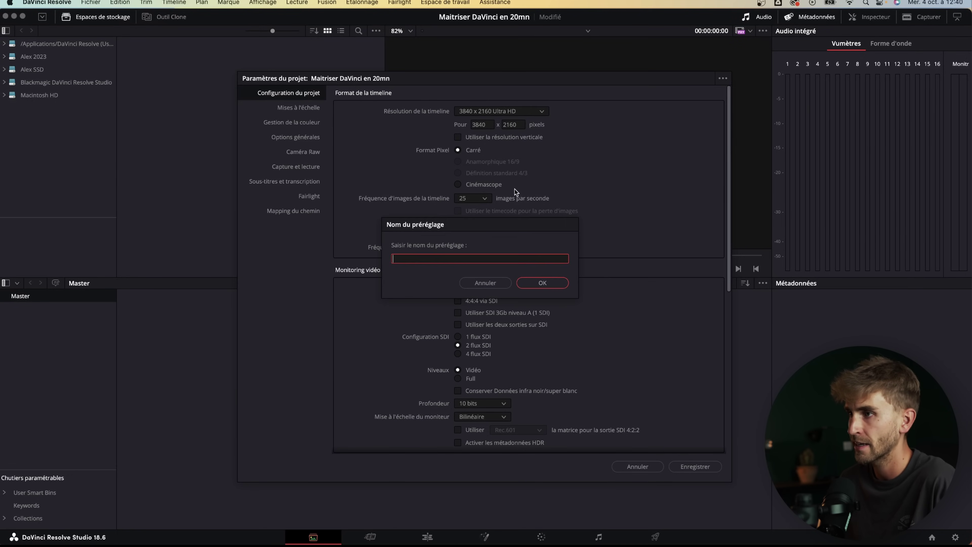
pyautogui.write('YouTube 4K 25')
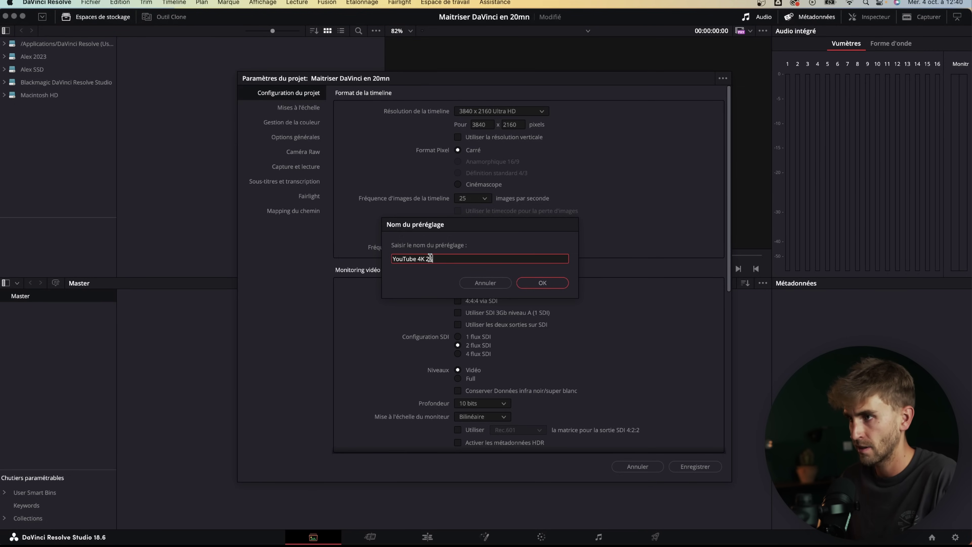
pyautogui.click(545, 283)
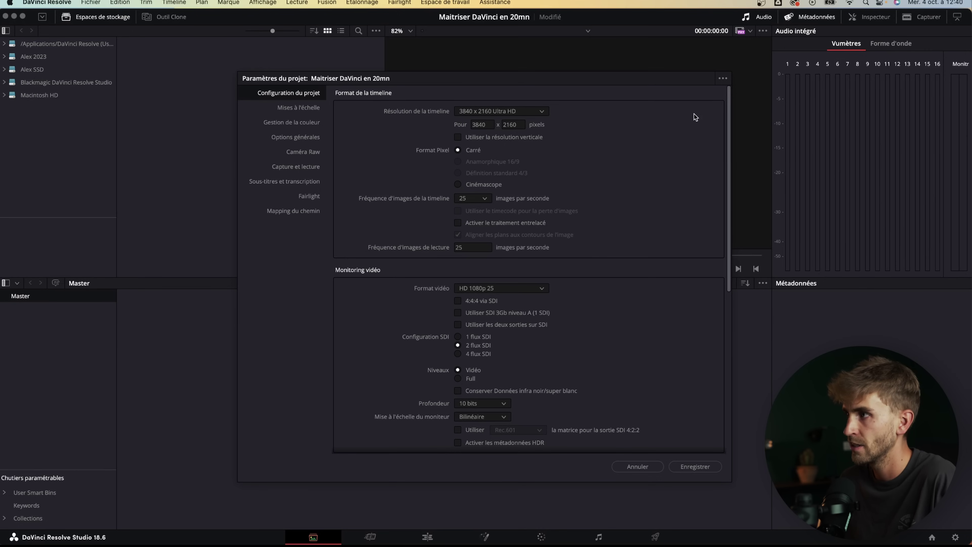
# Load the 'YouTube 4K 25' preset and save the project settings
pyautogui.click(722, 79)
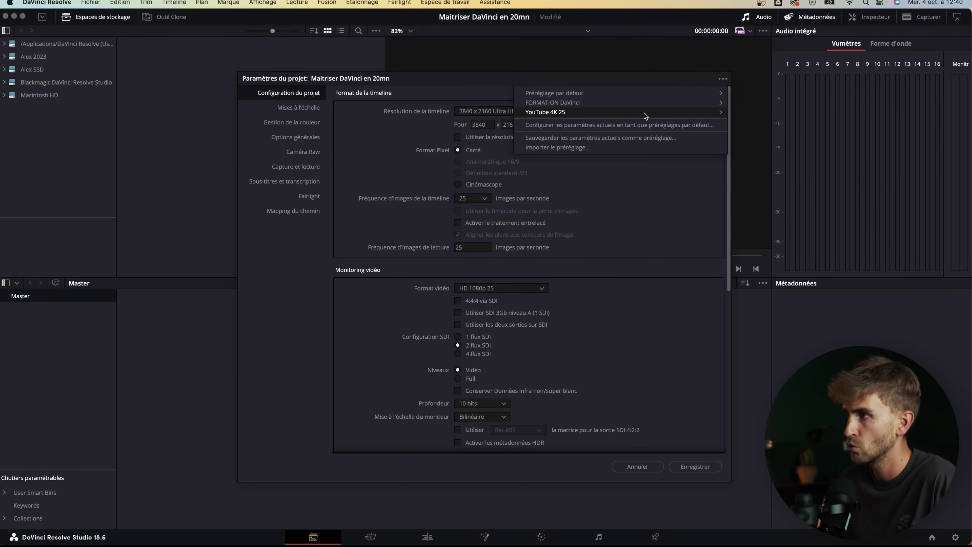
pyautogui.moveTo(646, 113)
pyautogui.click(797, 114)
pyautogui.click(693, 467)
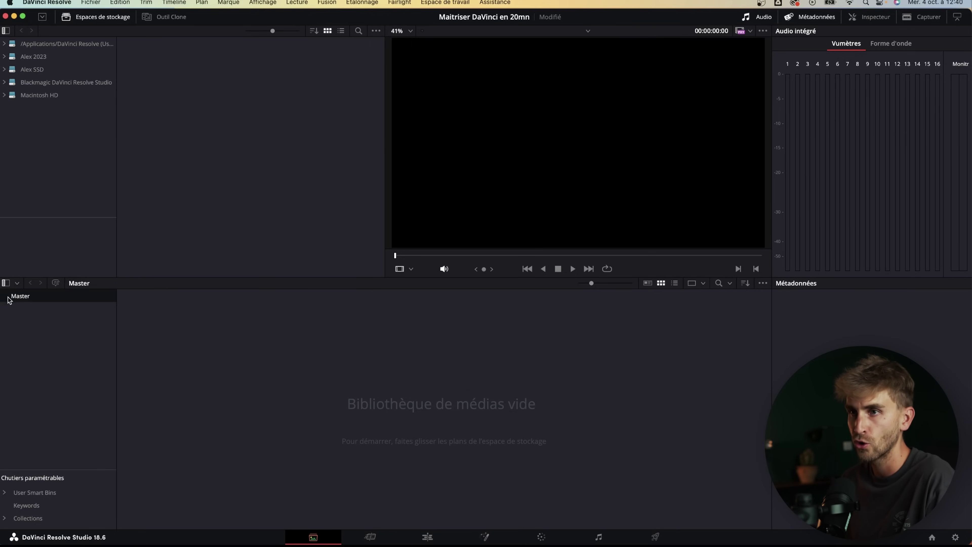
# Make bins 'Rushs' and 'Audio' under Master, then open the Rushs bin
pyautogui.rightClick(36, 300)
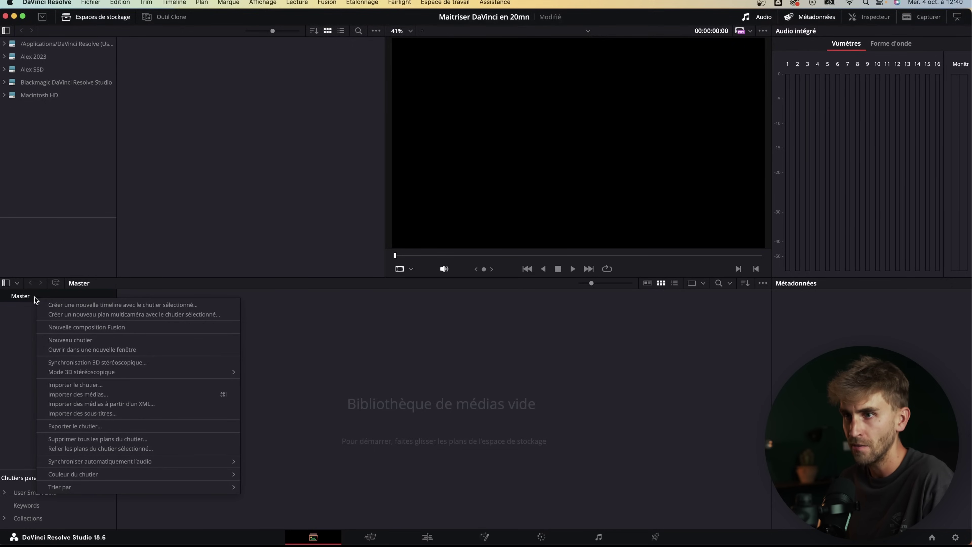
pyautogui.click(83, 340)
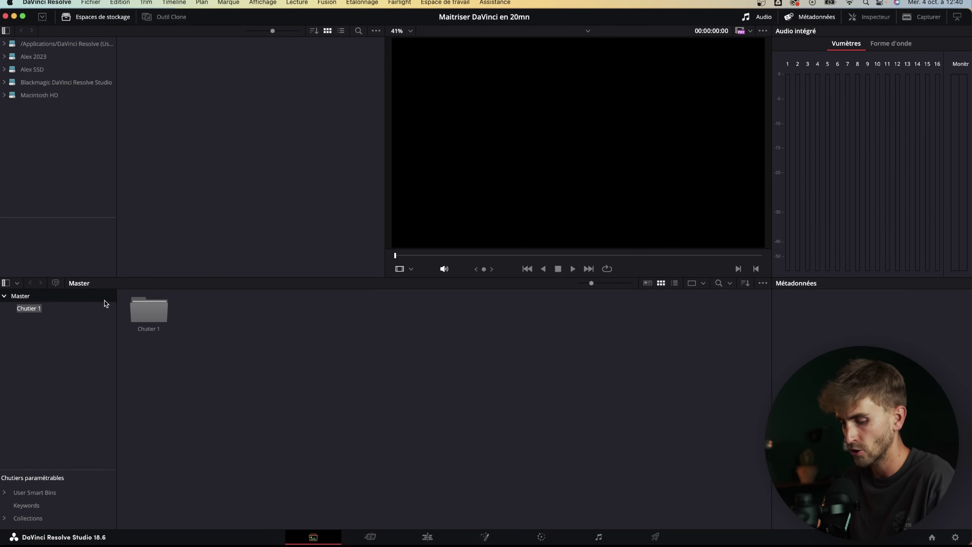
pyautogui.write('Rushs')
pyautogui.press('Return')
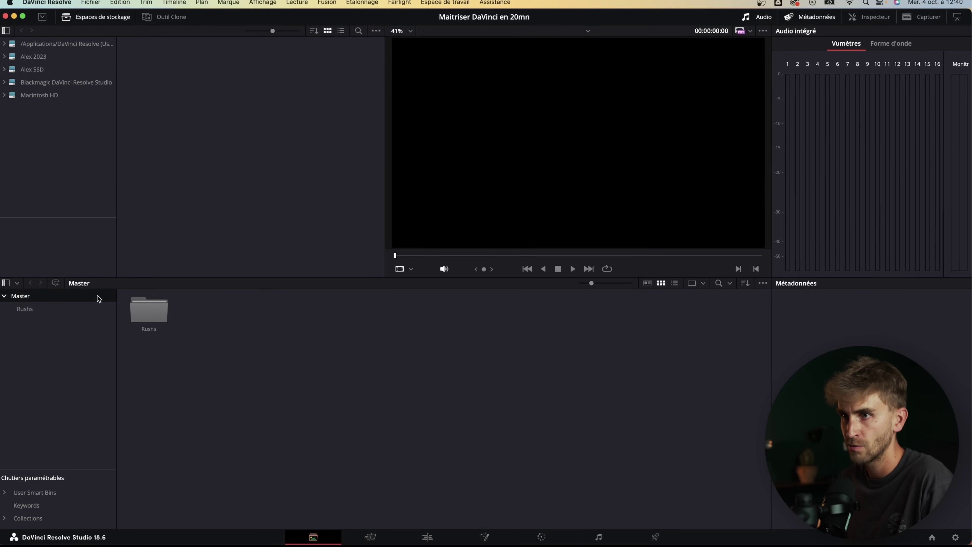
pyautogui.rightClick(97, 296)
pyautogui.click(132, 338)
pyautogui.write('Audio')
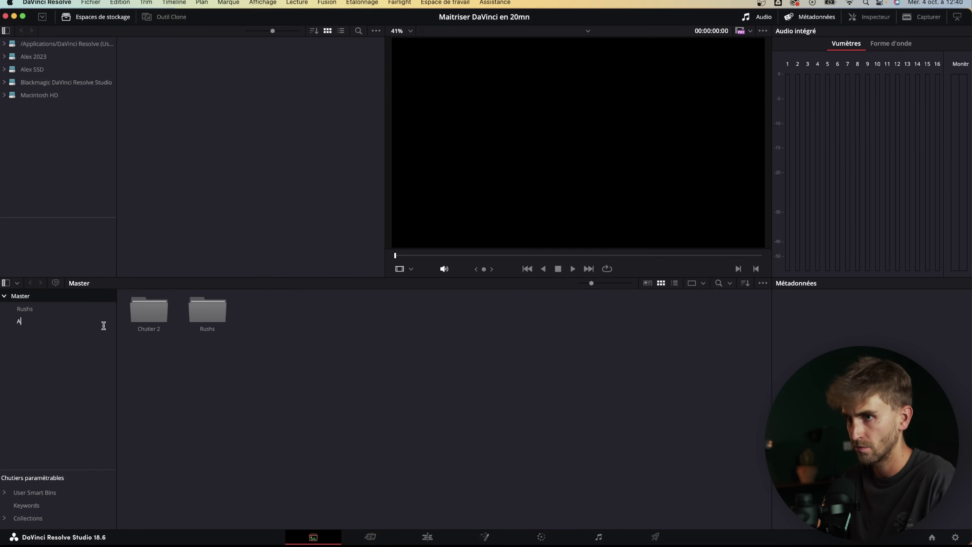
pyautogui.press('Return')
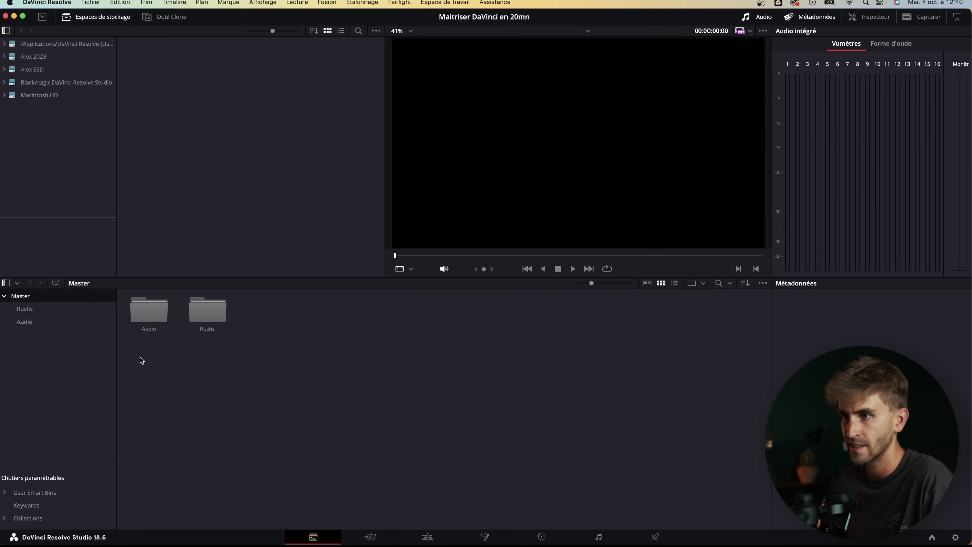
pyautogui.doubleClick(207, 311)
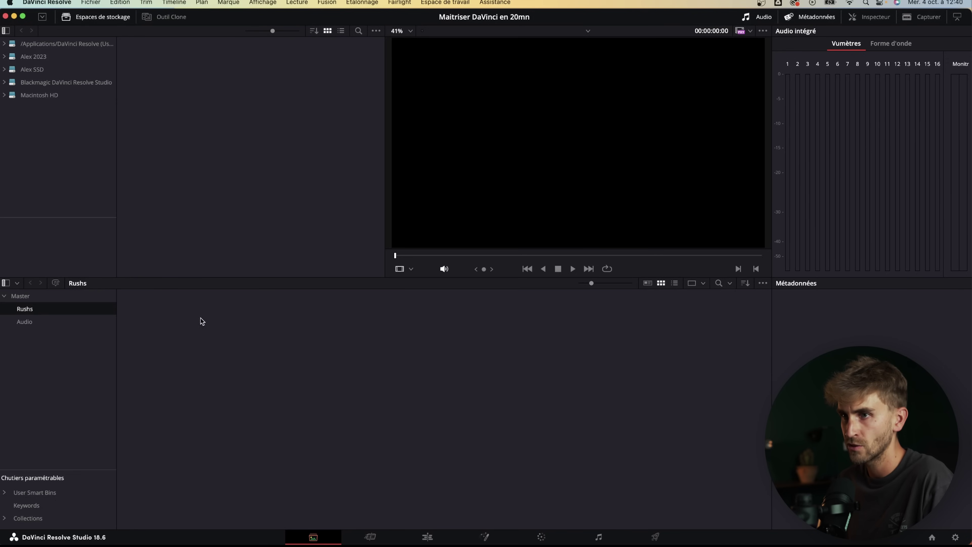
# Import all five video files into Rushs, answering the frame-rate prompt, and move Finder over Resolve
pyautogui.rightClick(219, 349)
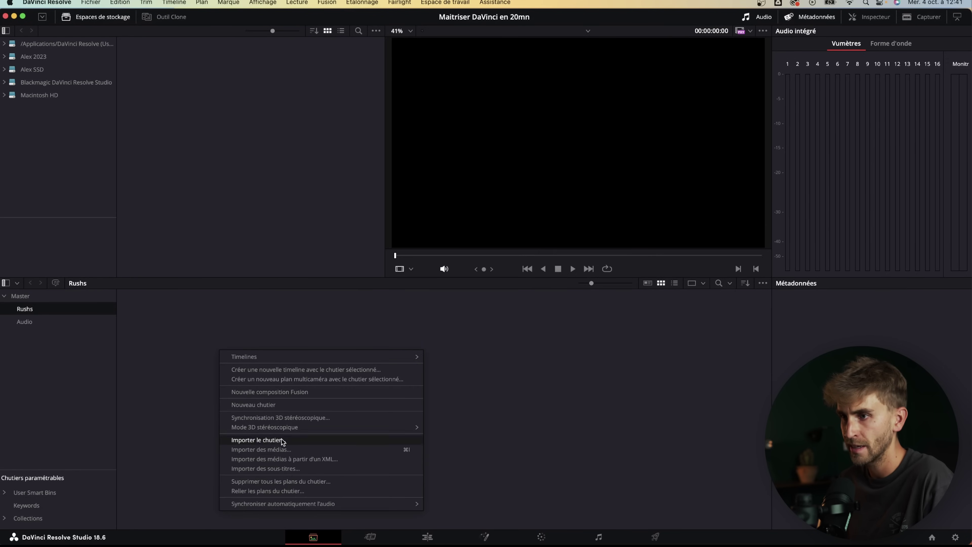
pyautogui.click(405, 451)
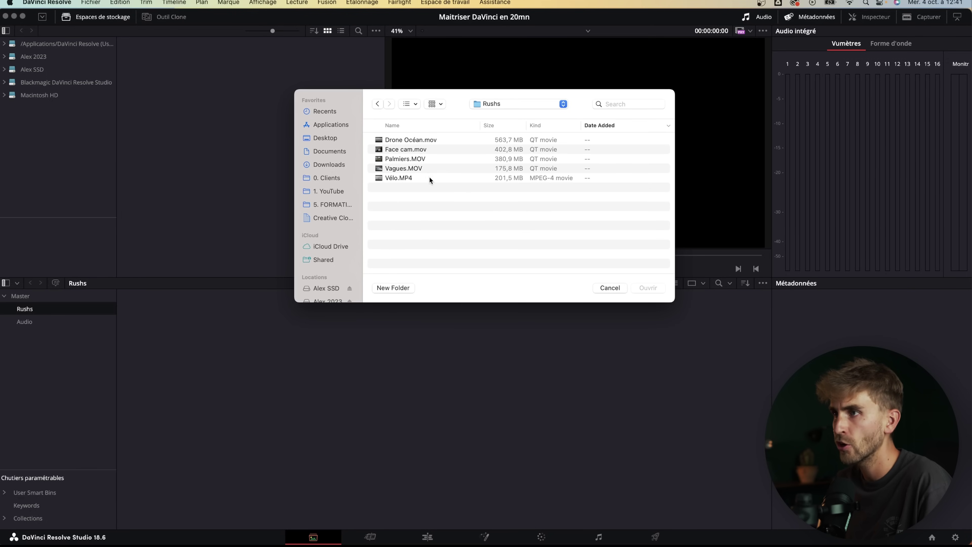
pyautogui.press('super+a')
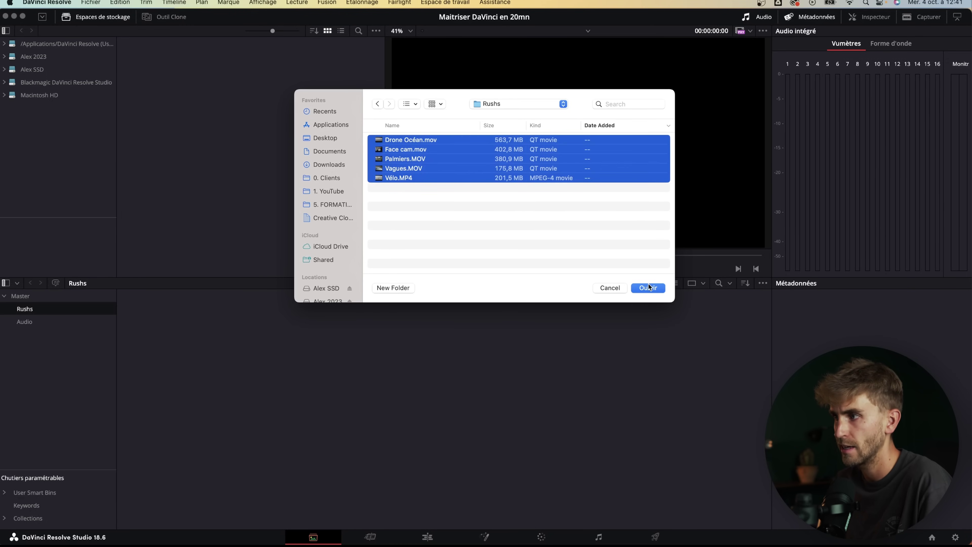
pyautogui.click(648, 287)
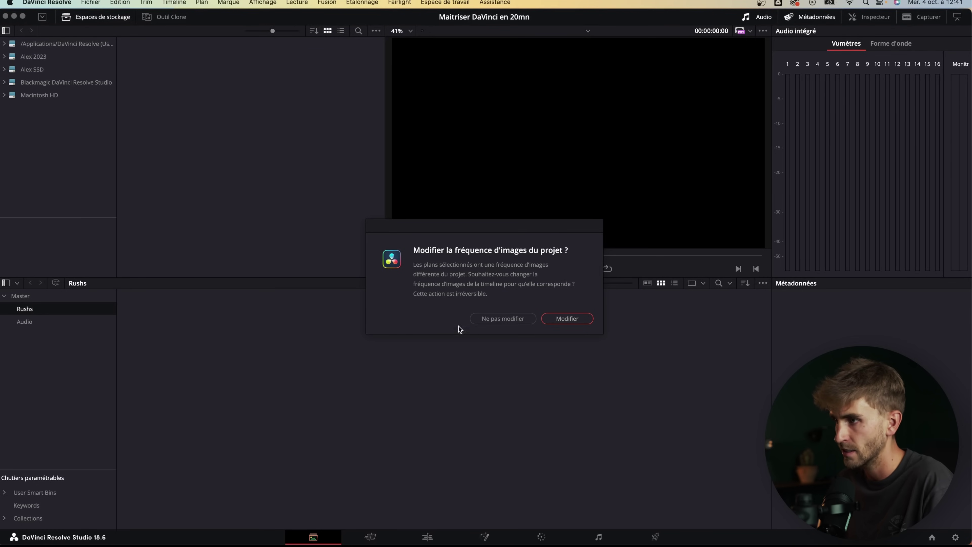
pyautogui.click(499, 320)
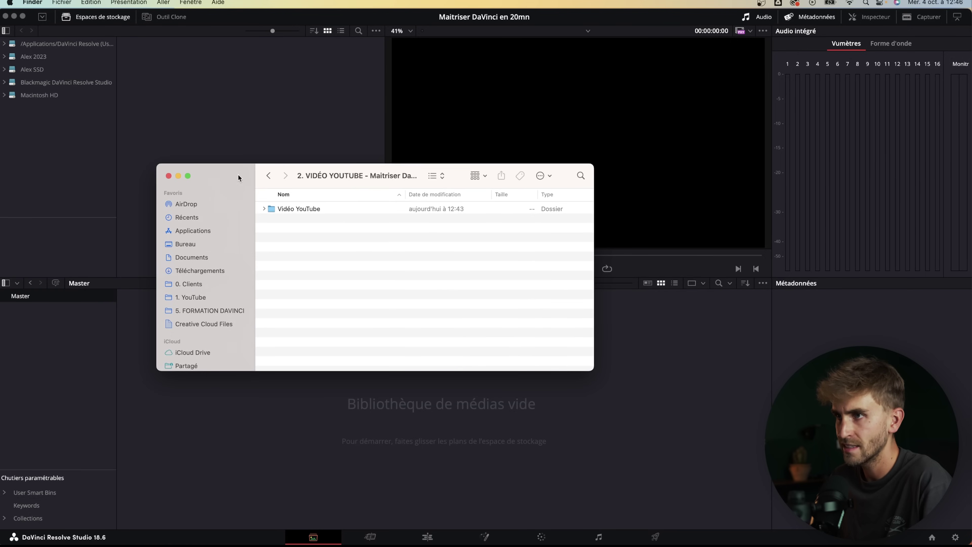
pyautogui.moveTo(238, 178); pyautogui.dragTo(380, 195)
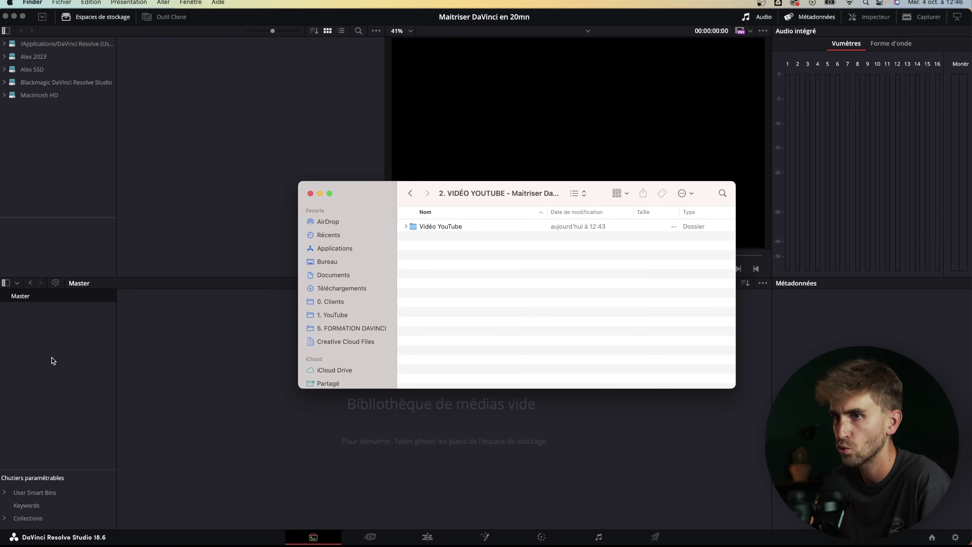
# Drag the Audio and Rushs folders from 'Vidéo YouTube' into Resolve's Master bin
pyautogui.doubleClick(470, 227)
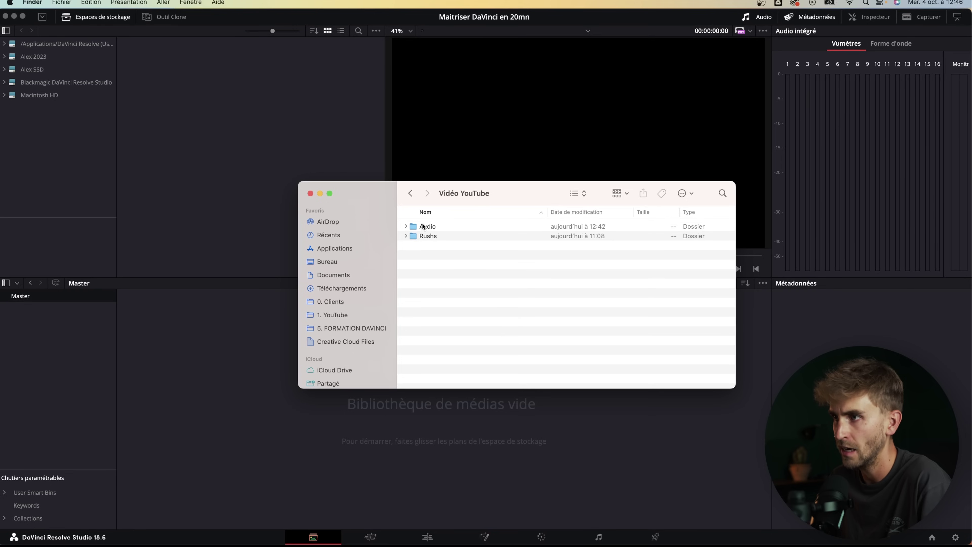
pyautogui.press('super+a')
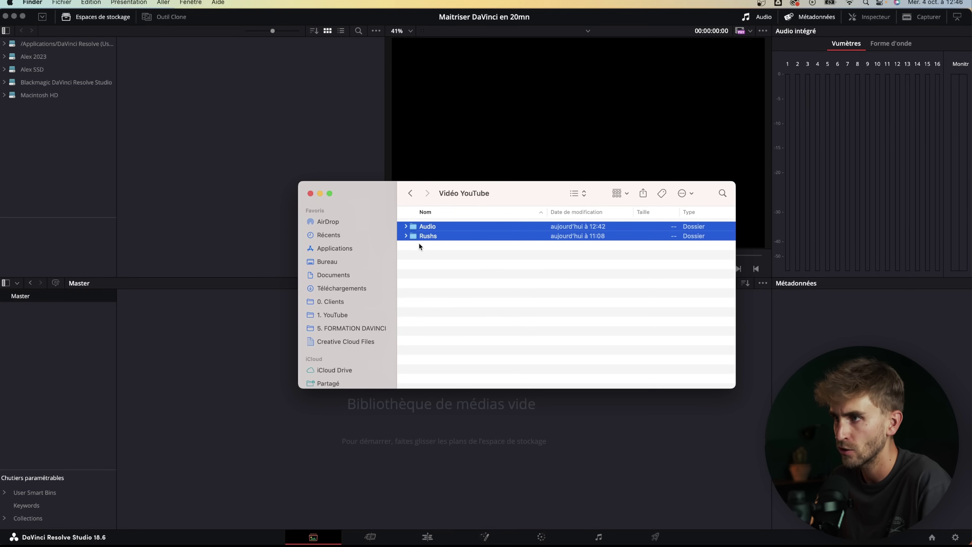
pyautogui.moveTo(433, 227); pyautogui.dragTo(46, 322)
pyautogui.click(75, 364)
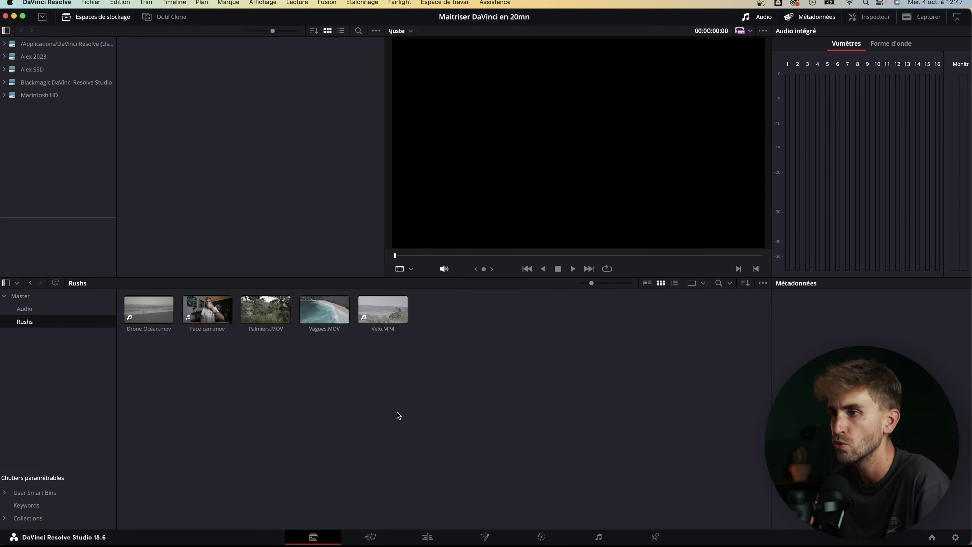
pyautogui.click(375, 537)
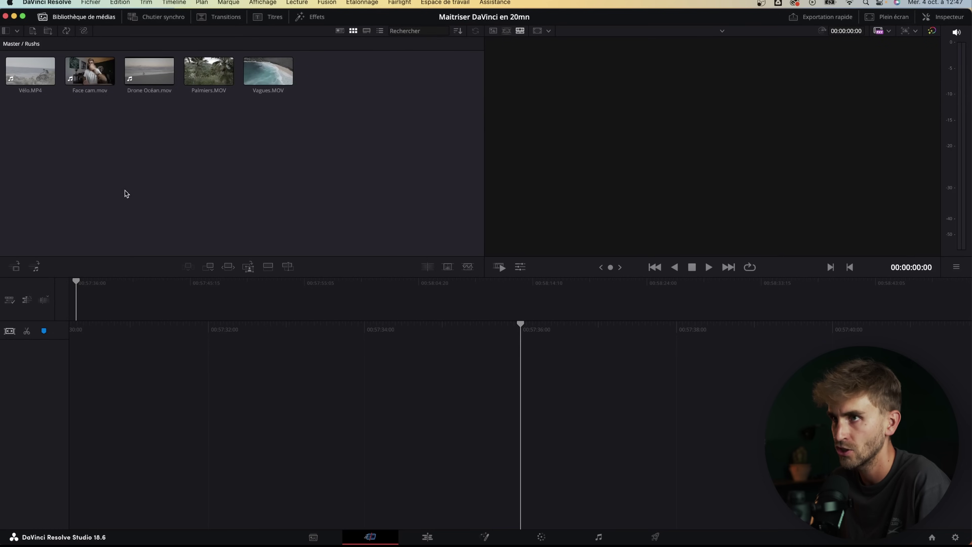
pyautogui.click(14, 44)
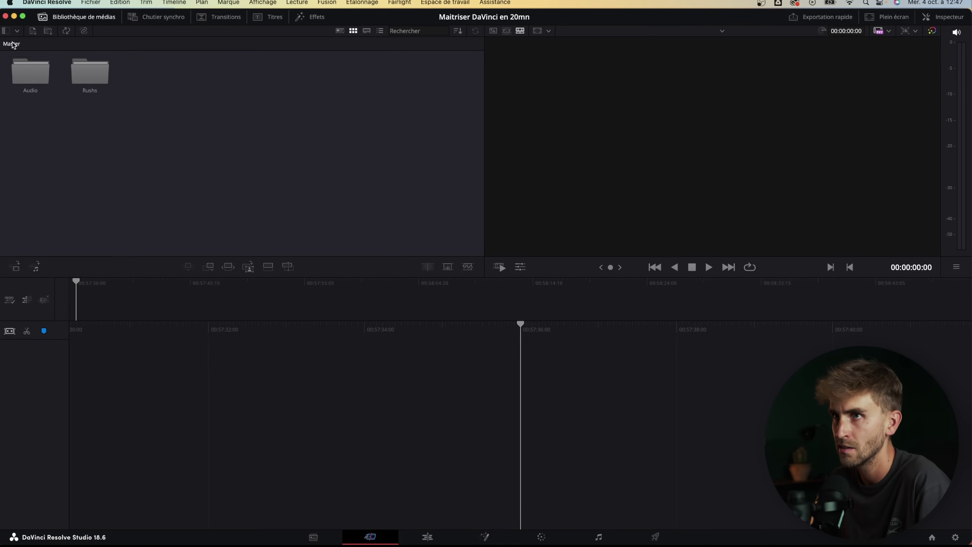
pyautogui.doubleClick(90, 72)
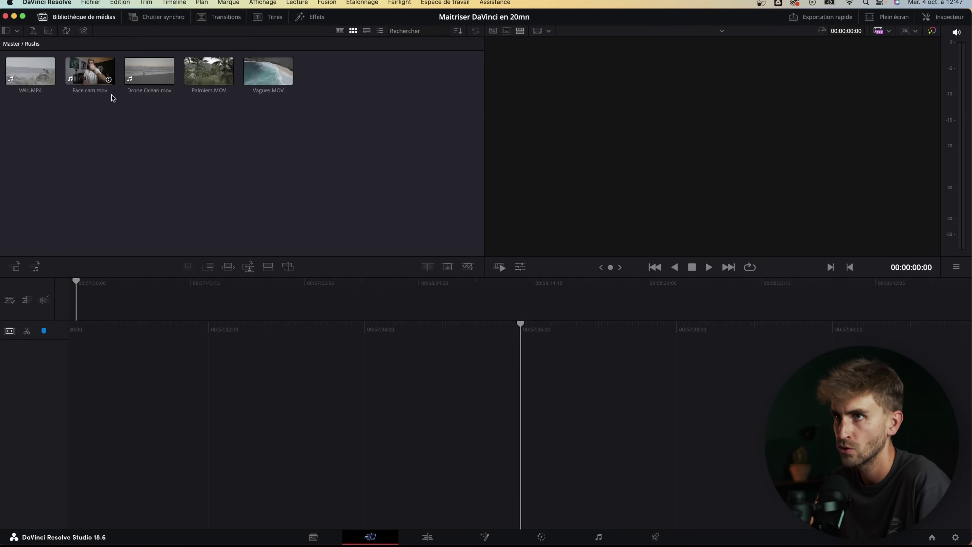
pyautogui.click(429, 533)
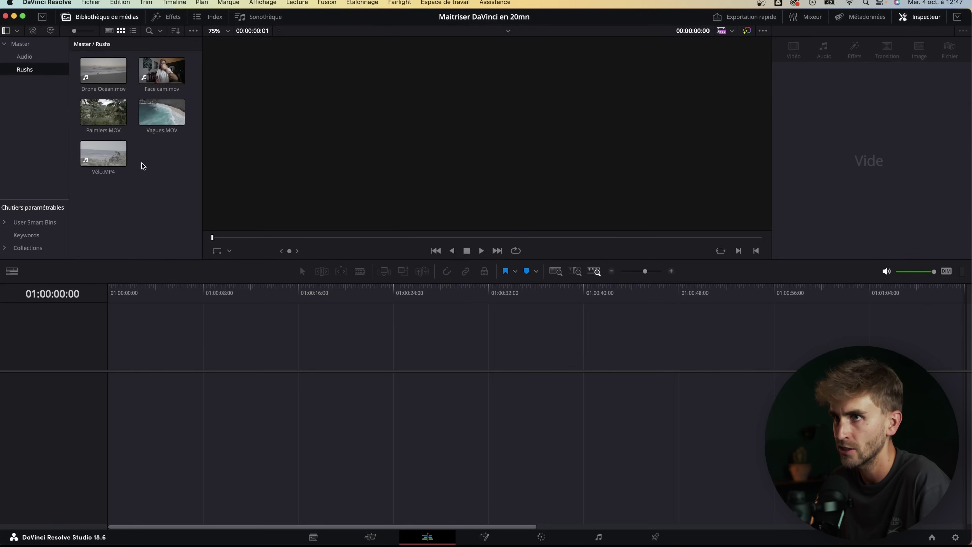
pyautogui.click(313, 536)
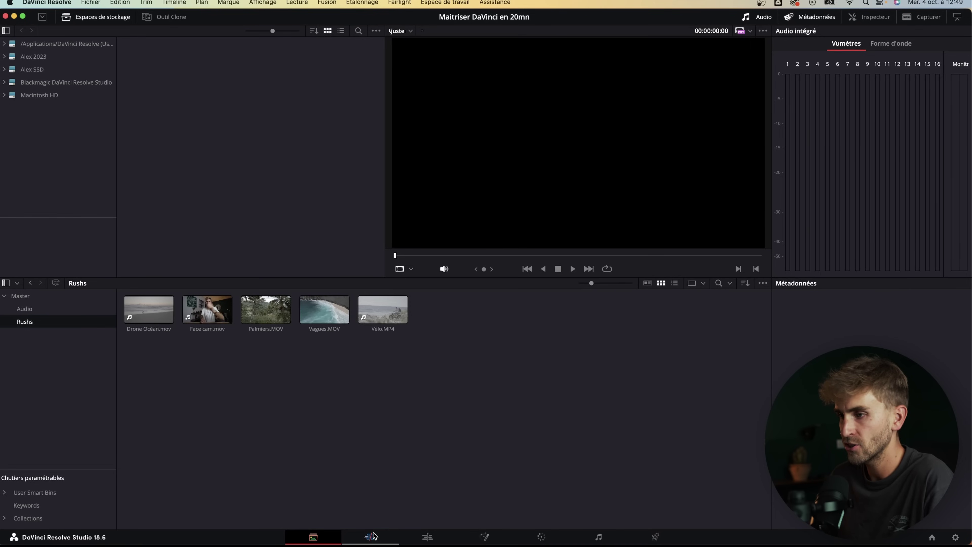
# Go to the Cut page and load the Vélo.MP4 cyclist clip from the media pool into the viewer
pyautogui.click(371, 536)
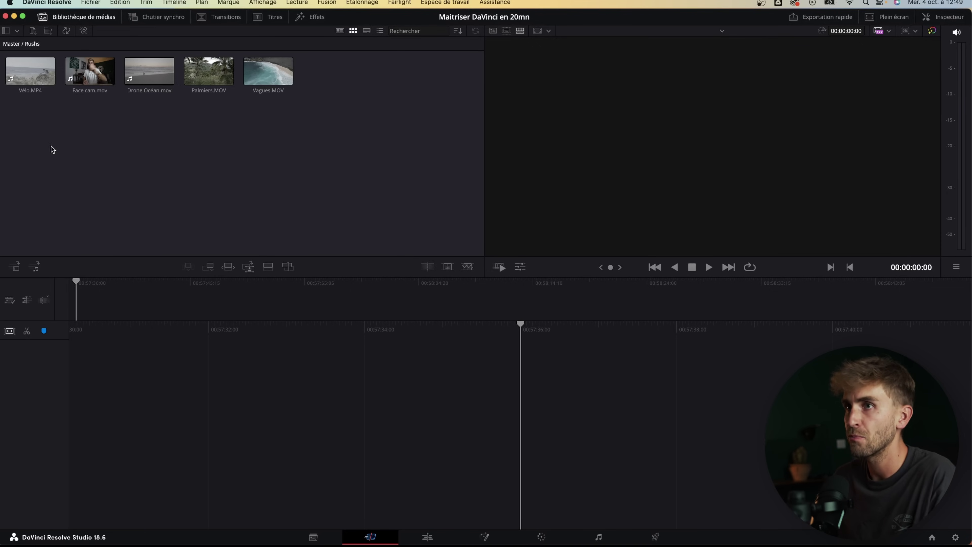
pyautogui.click(30, 78)
pyautogui.click(30, 78)
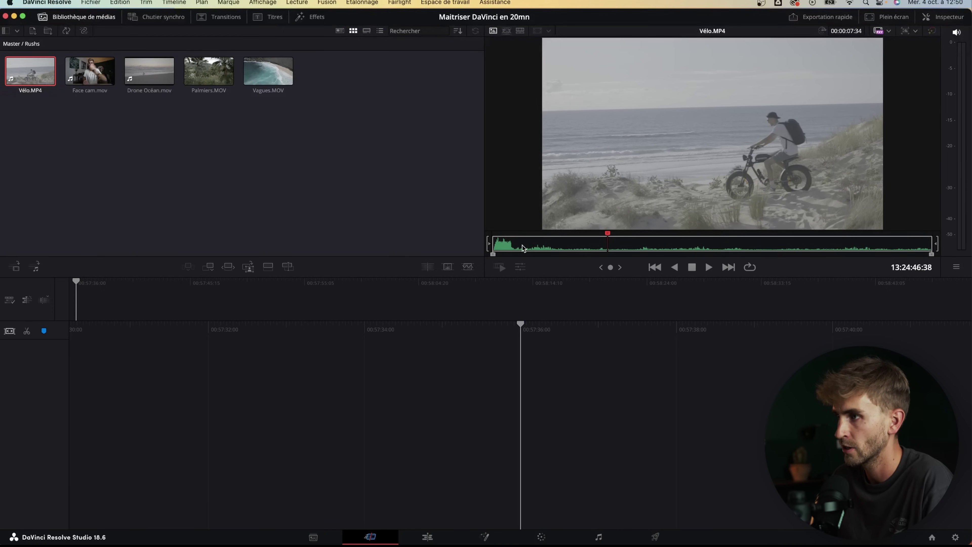
# Mark In and Out for about two seconds of Vélo.MP4 and drop it into new Timeline 1
pyautogui.moveTo(602, 238)
pyautogui.mouseDown()
pyautogui.moveTo(529, 241)
pyautogui.moveTo(602, 248)
pyautogui.mouseUp()
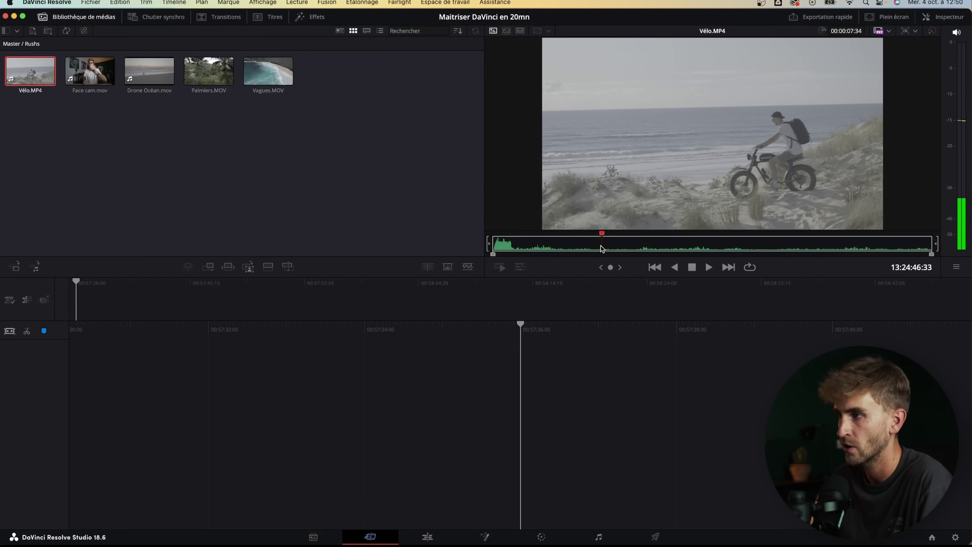
pyautogui.press('i')
pyautogui.moveTo(604, 248); pyautogui.dragTo(757, 244)
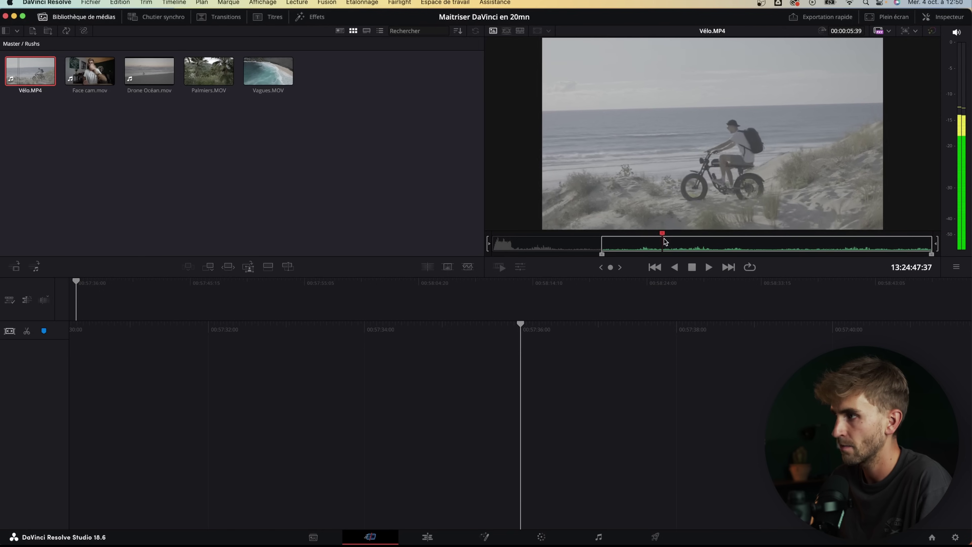
pyautogui.moveTo(756, 244); pyautogui.dragTo(737, 254)
pyautogui.press('o')
pyautogui.click(695, 245)
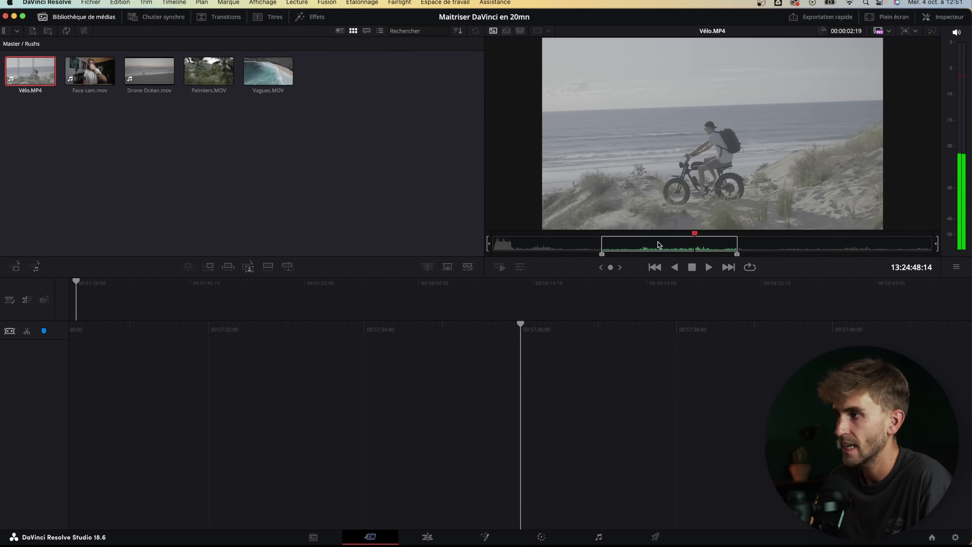
pyautogui.moveTo(760, 202); pyautogui.dragTo(531, 420)
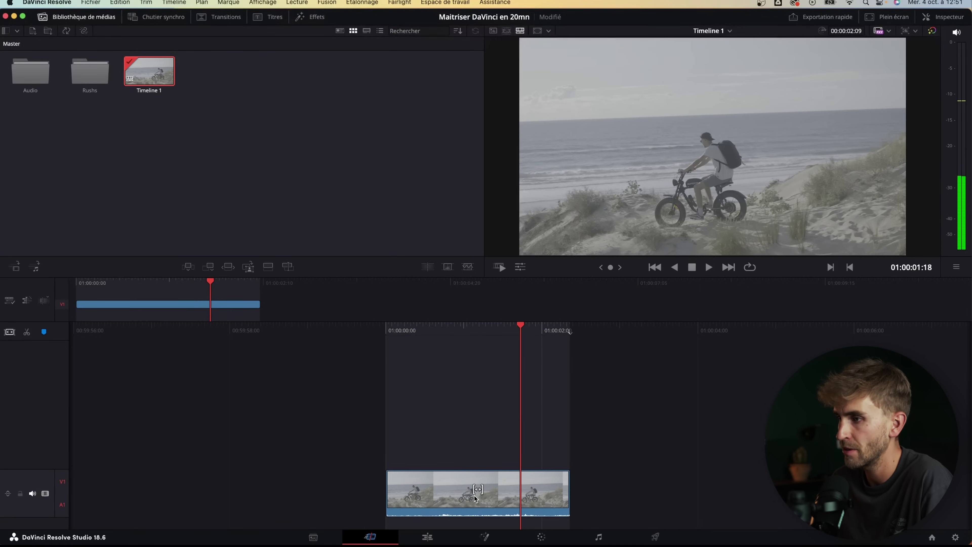
# Slip the bike clip's frames within its V1 edit and open the Rushs bin
pyautogui.moveTo(477, 491); pyautogui.dragTo(478, 489)
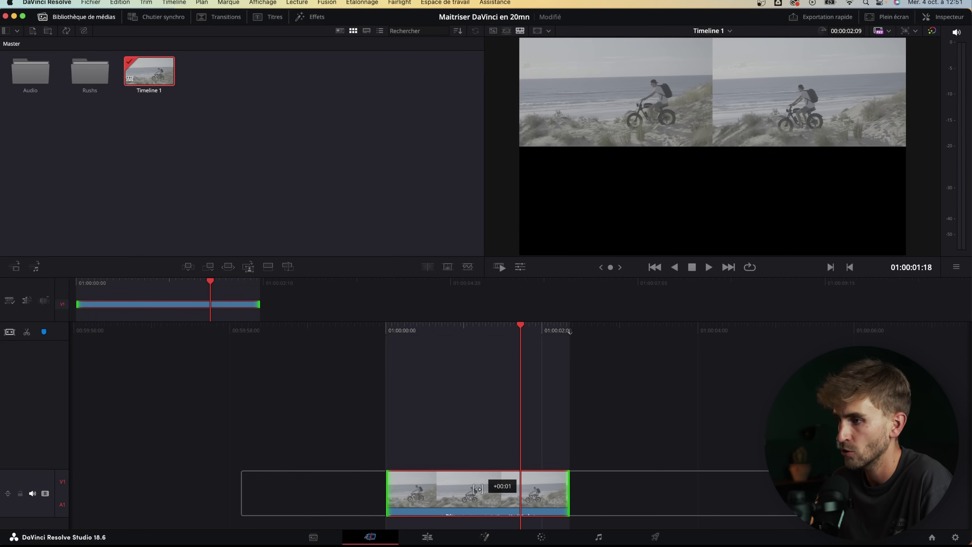
pyautogui.moveTo(478, 489); pyautogui.dragTo(478, 490)
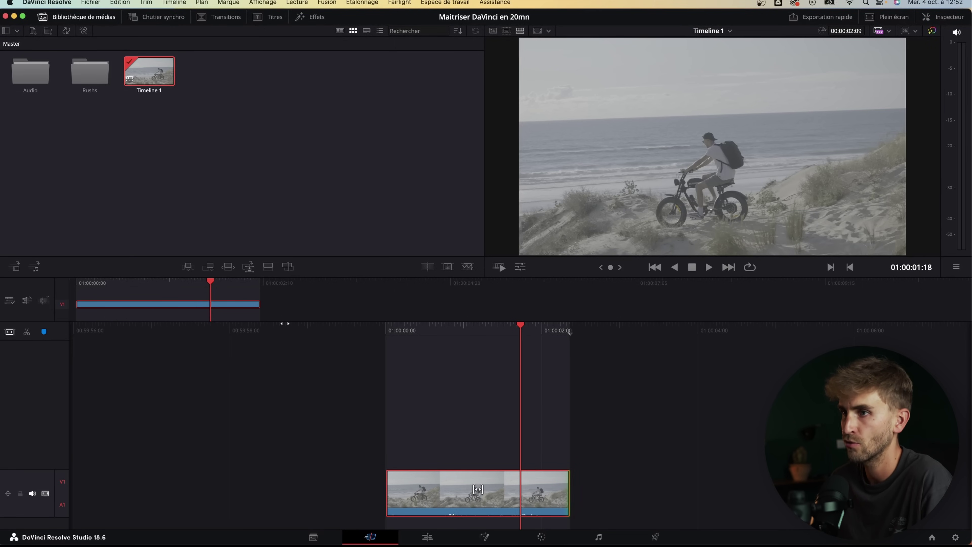
pyautogui.doubleClick(90, 71)
# Append a short marked range of Drone Océan.mov after the bike clip, then switch to Source Tape mode
pyautogui.click(149, 72)
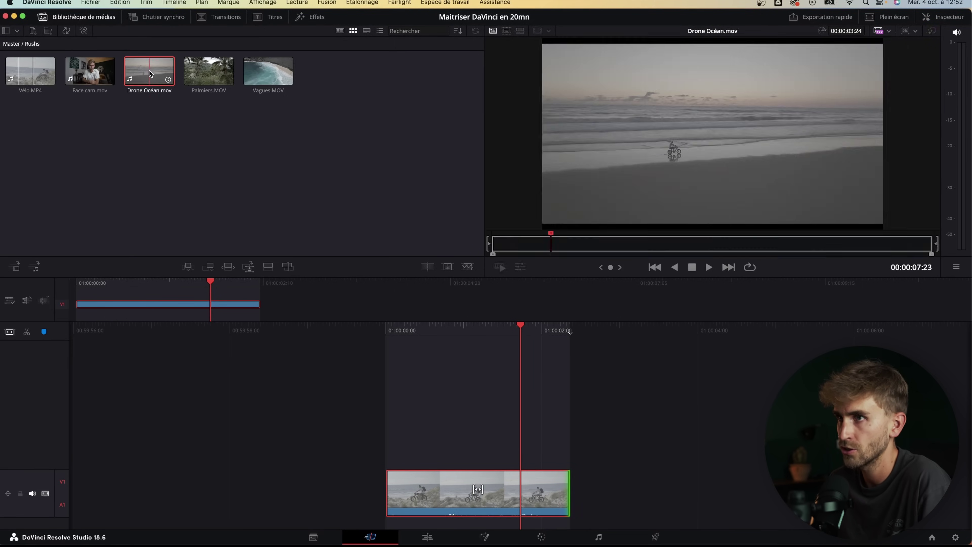
pyautogui.moveTo(608, 248); pyautogui.dragTo(730, 251)
pyautogui.press('i')
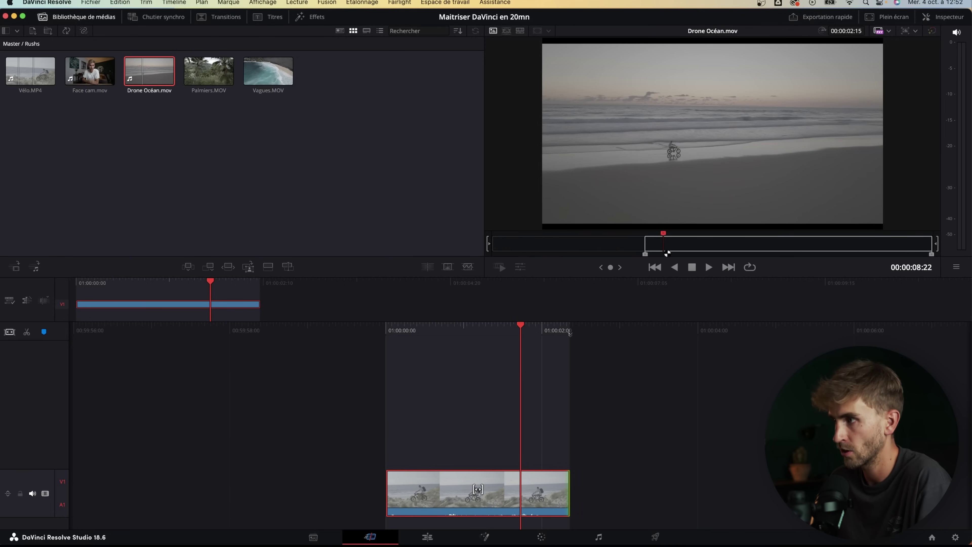
pyautogui.press('o')
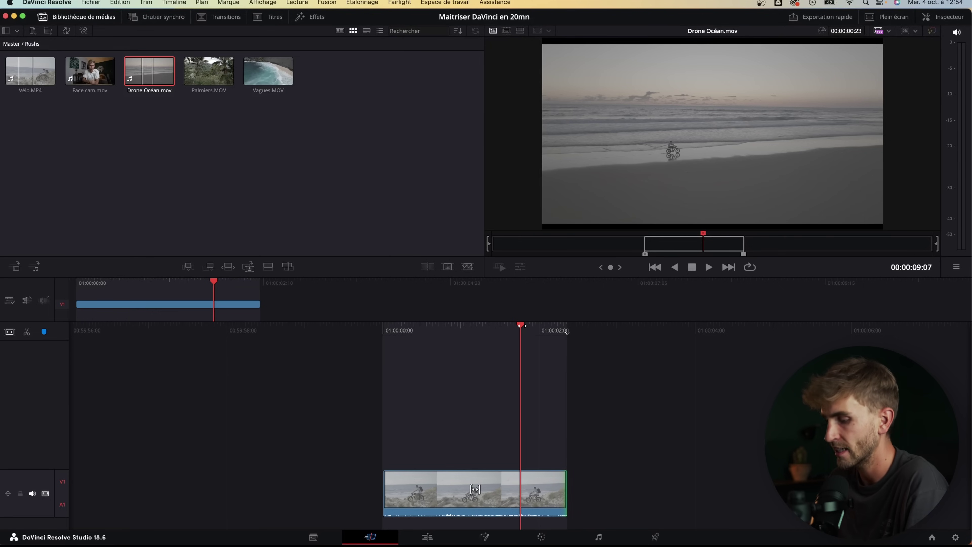
pyautogui.press('F9')
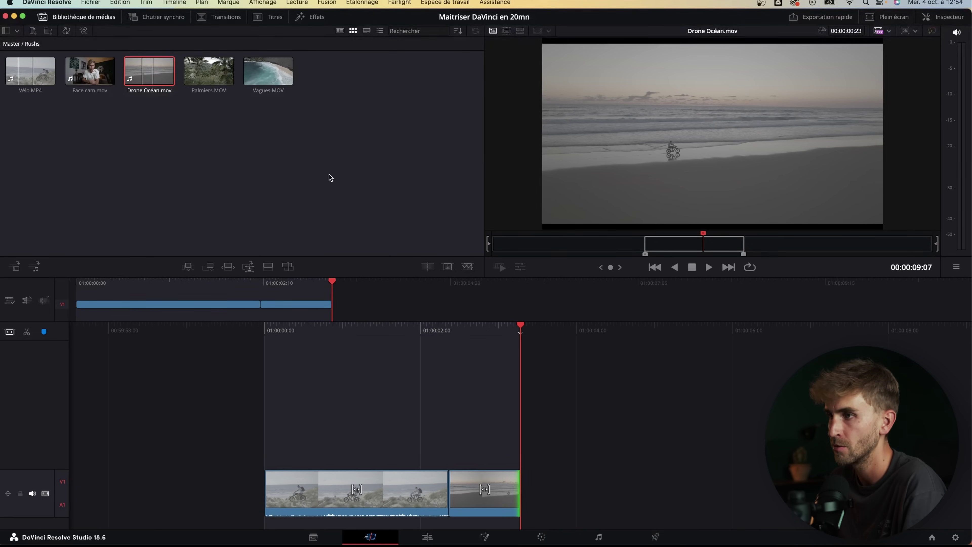
pyautogui.click(275, 138)
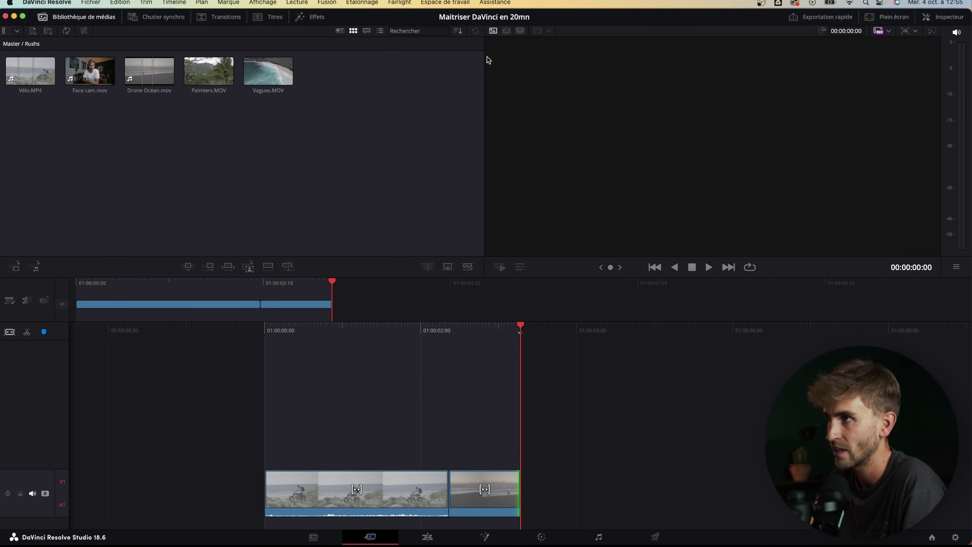
pyautogui.click(506, 32)
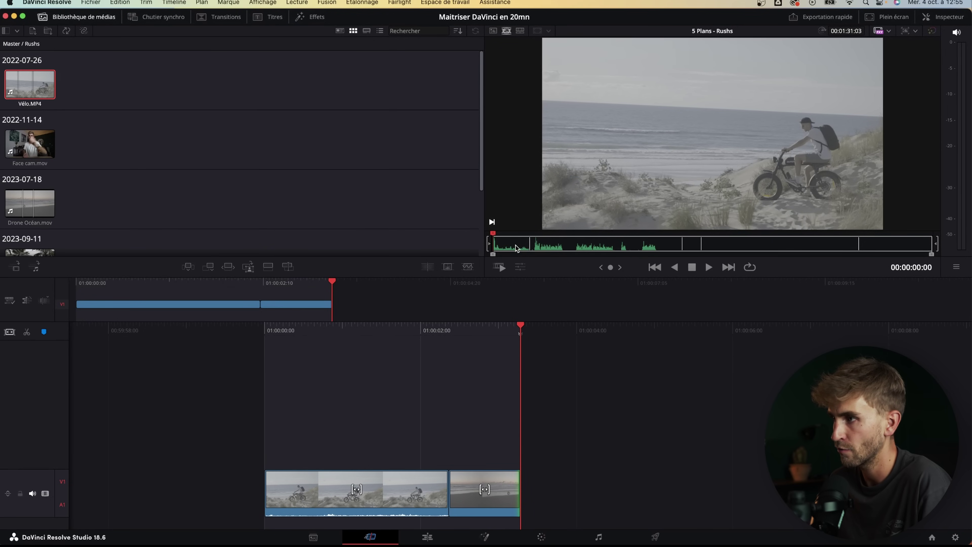
# Scrub the source tape and append a marked Vélo bike range to the timeline
pyautogui.moveTo(494, 235); pyautogui.dragTo(528, 236)
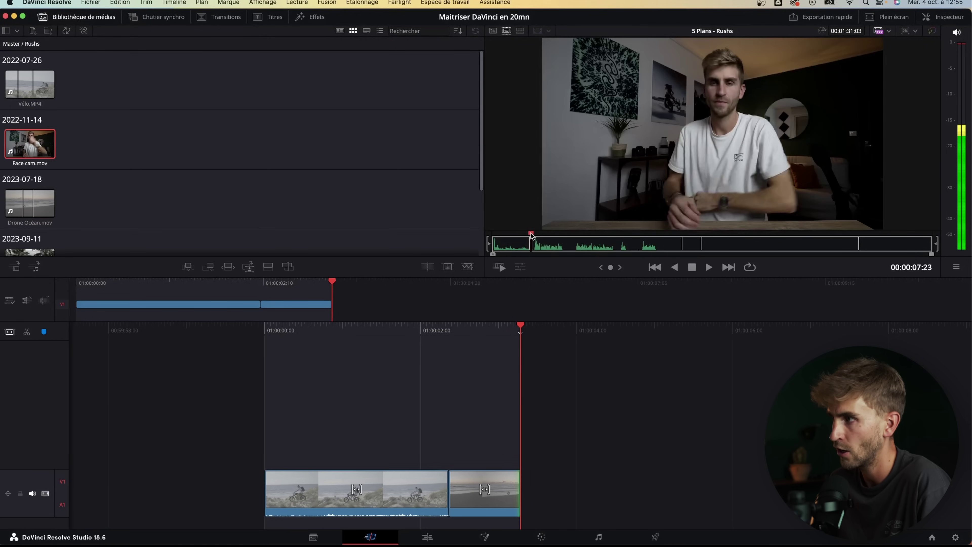
pyautogui.moveTo(528, 235)
pyautogui.mouseDown()
pyautogui.moveTo(676, 237)
pyautogui.moveTo(496, 227)
pyautogui.mouseUp()
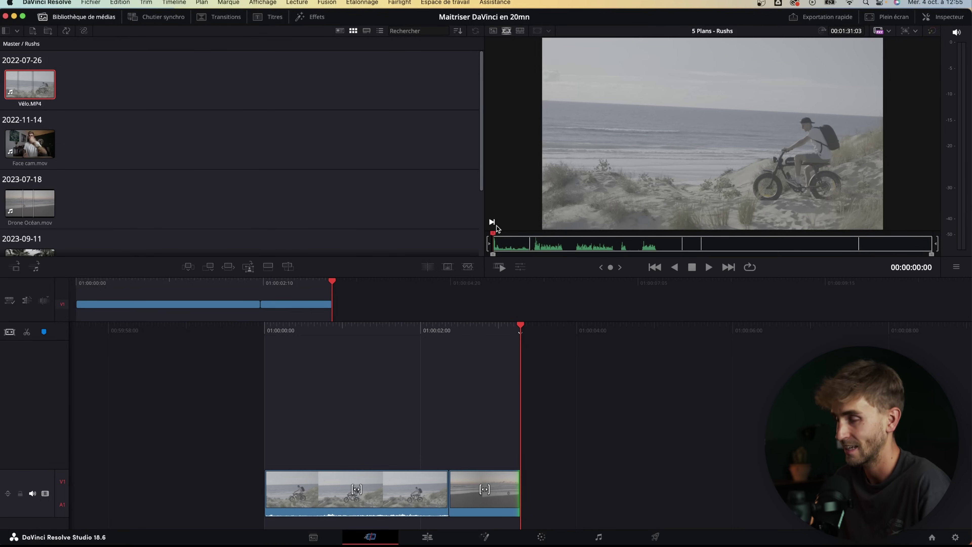
pyautogui.moveTo(493, 232); pyautogui.dragTo(513, 235)
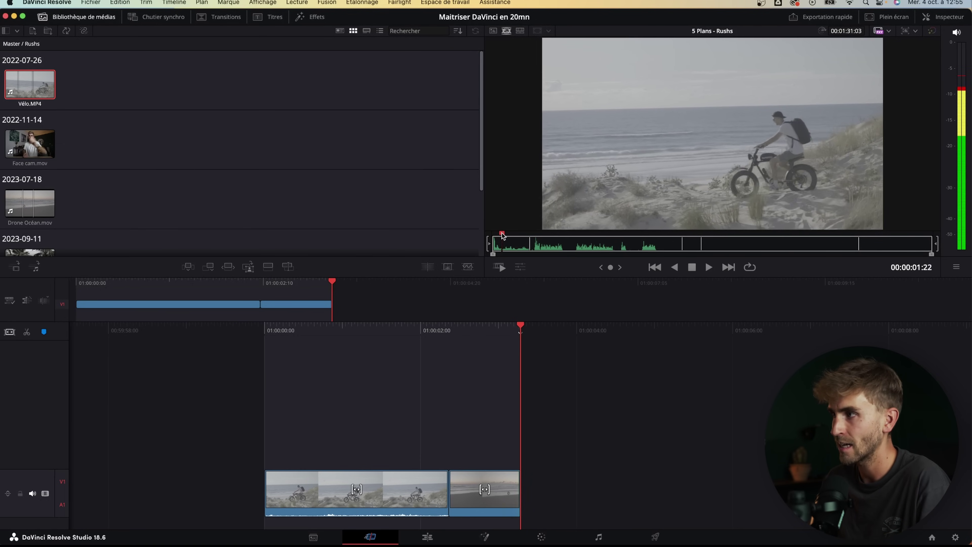
pyautogui.press('o')
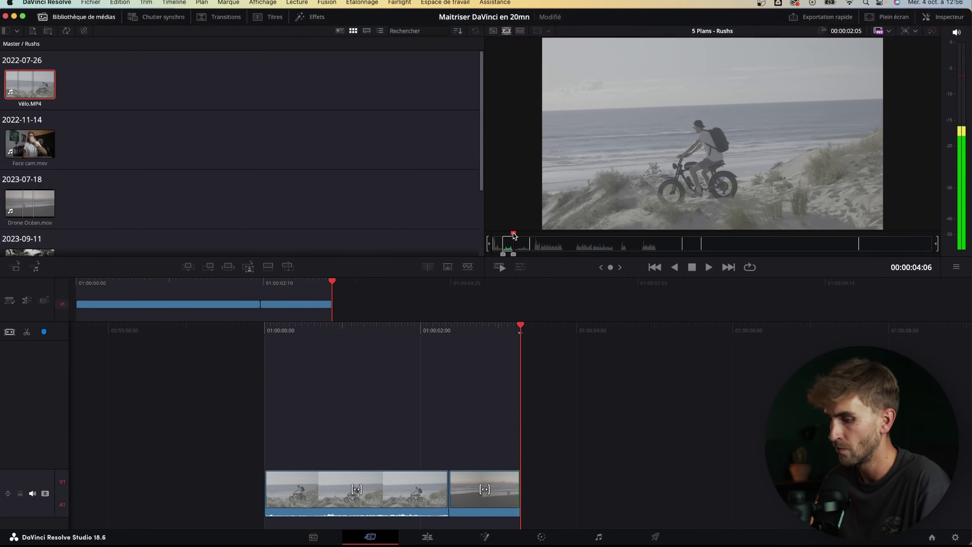
pyautogui.hotkey('shift', 'F12')
# Mark and append two separate Face cam excerpts to Timeline 1
pyautogui.moveTo(514, 235); pyautogui.dragTo(575, 233)
pyautogui.press('Down')
pyautogui.press('i')
pyautogui.press('o')
pyautogui.hotkey('shift', 'F12')
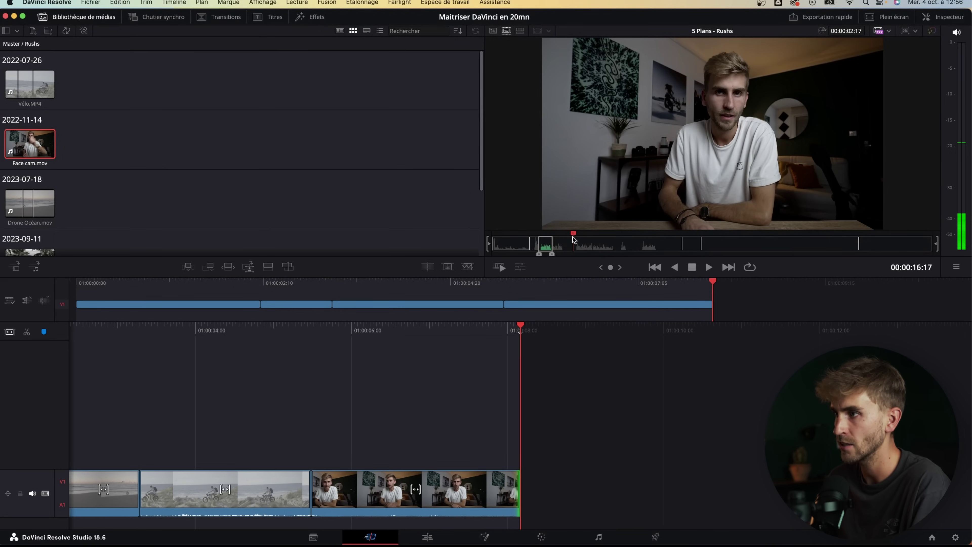
pyautogui.moveTo(575, 236); pyautogui.dragTo(591, 238)
pyautogui.press('i')
pyautogui.press('o')
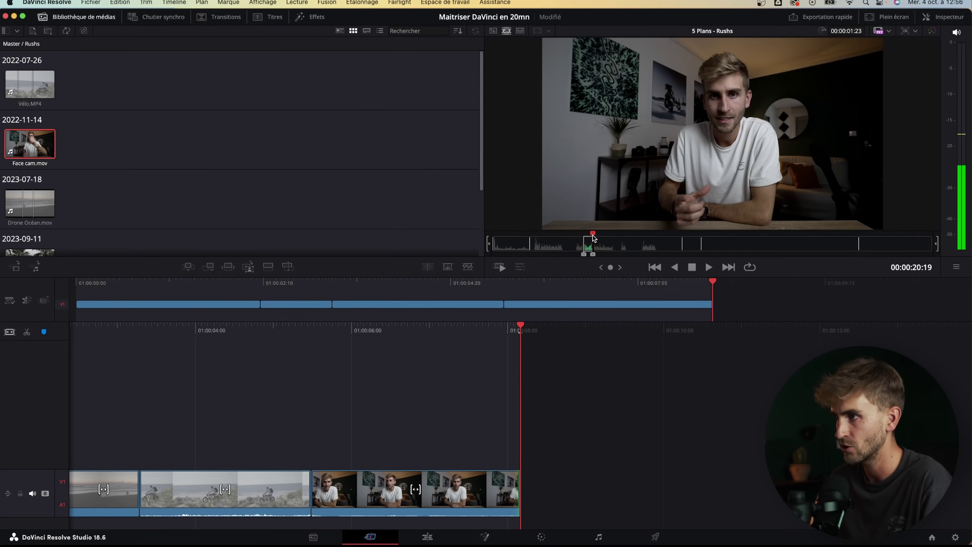
pyautogui.hotkey('shift', 'F12')
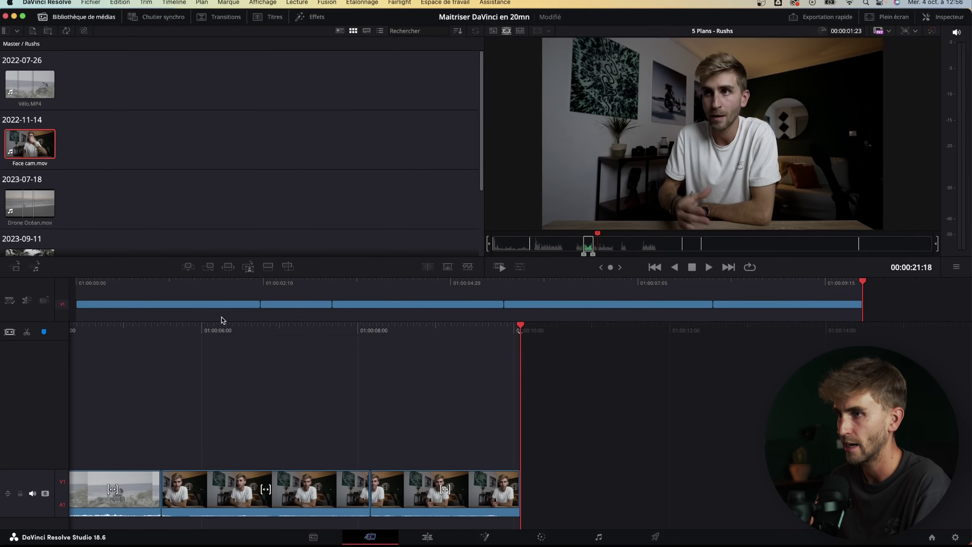
# Scrub further along the source tape and move to the Edit page
pyautogui.moveTo(599, 236); pyautogui.dragTo(813, 240)
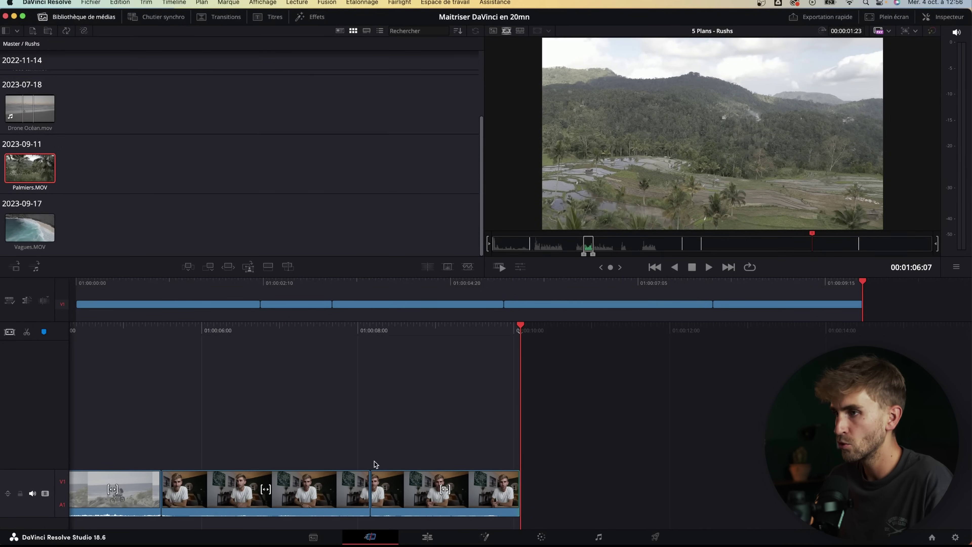
pyautogui.hscroll(-5, 374, 464)
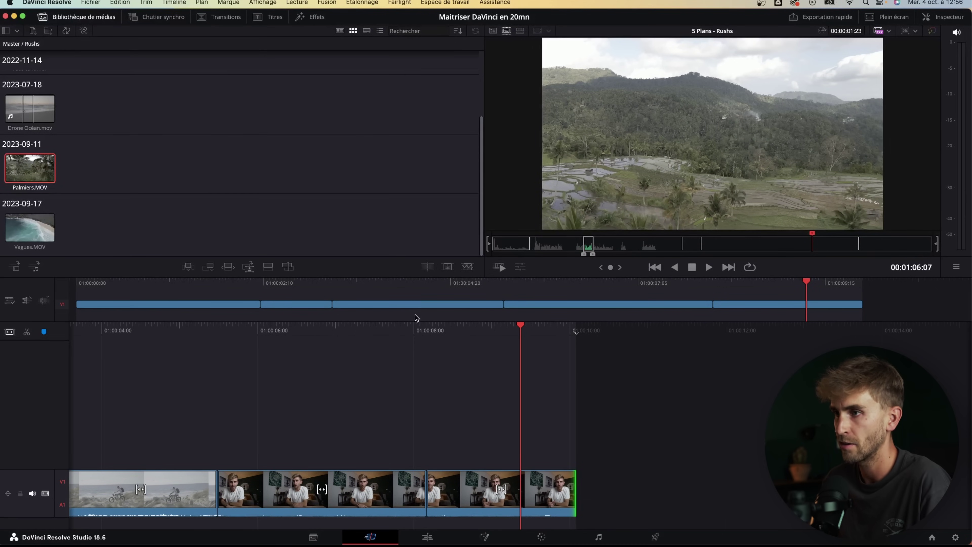
pyautogui.click(427, 536)
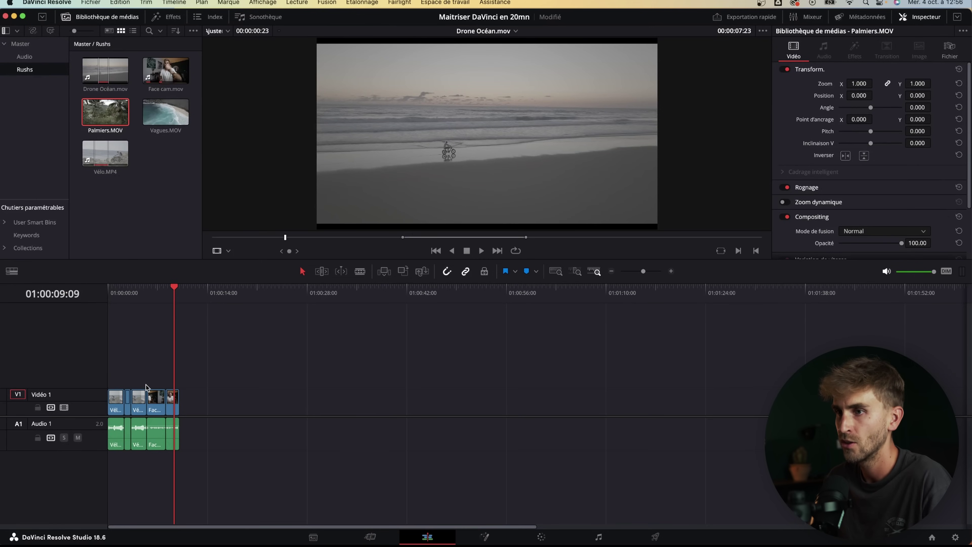
# Zoom the Edit page timeline and drag the opening Vélo.MP4 clip up onto new upper tracks
pyautogui.scroll(3, 147, 387)
pyautogui.scroll(2, 147, 388)
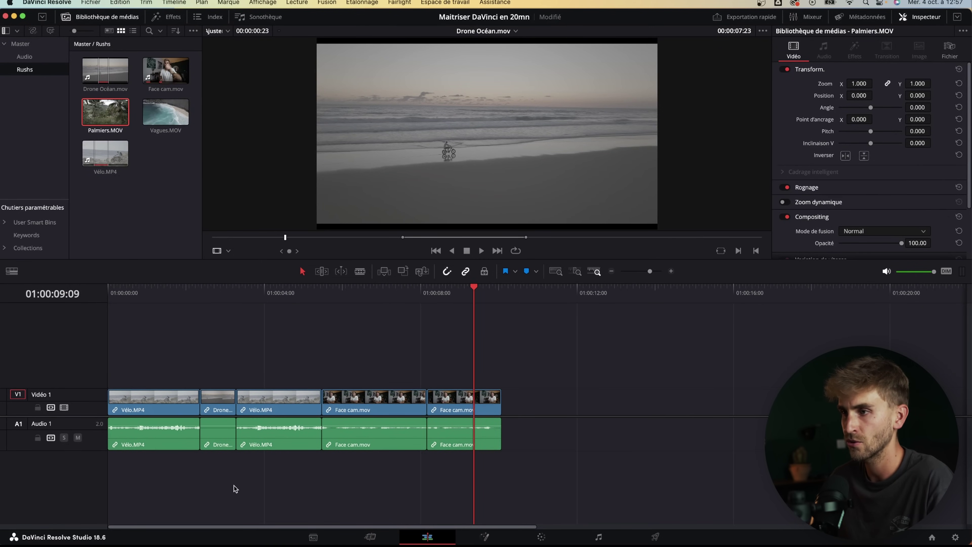
pyautogui.click(380, 361)
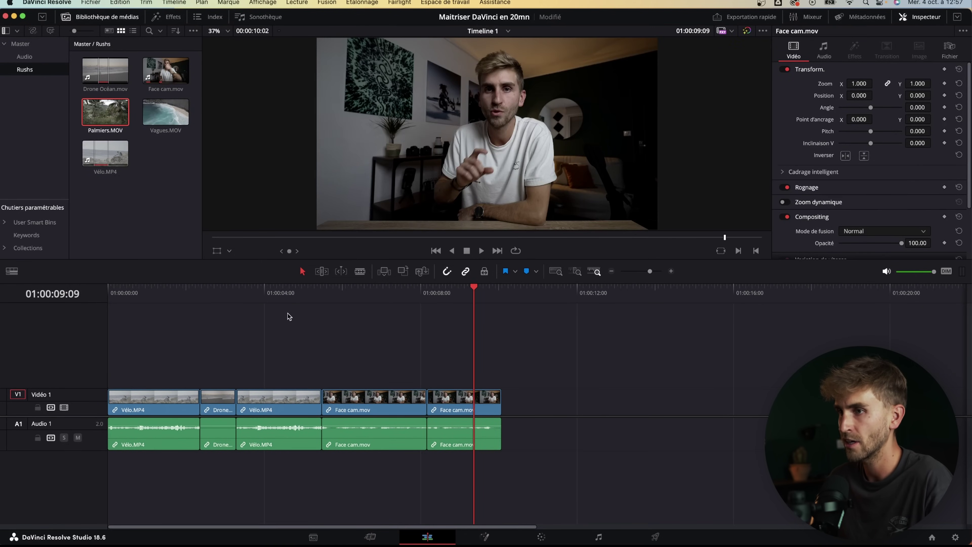
pyautogui.click(225, 293)
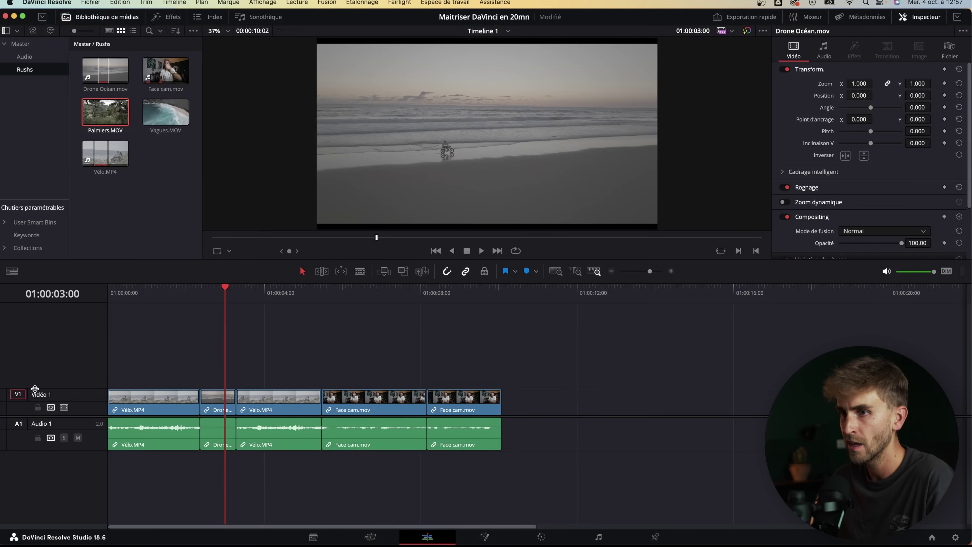
pyautogui.click(129, 394)
pyautogui.moveTo(141, 397); pyautogui.dragTo(148, 339)
# Keep Vélo.MP4 on Vidéo 3/Audio 3, briefly toggle Cut and Edit pages, and deselect the clip
pyautogui.rightClick(69, 341)
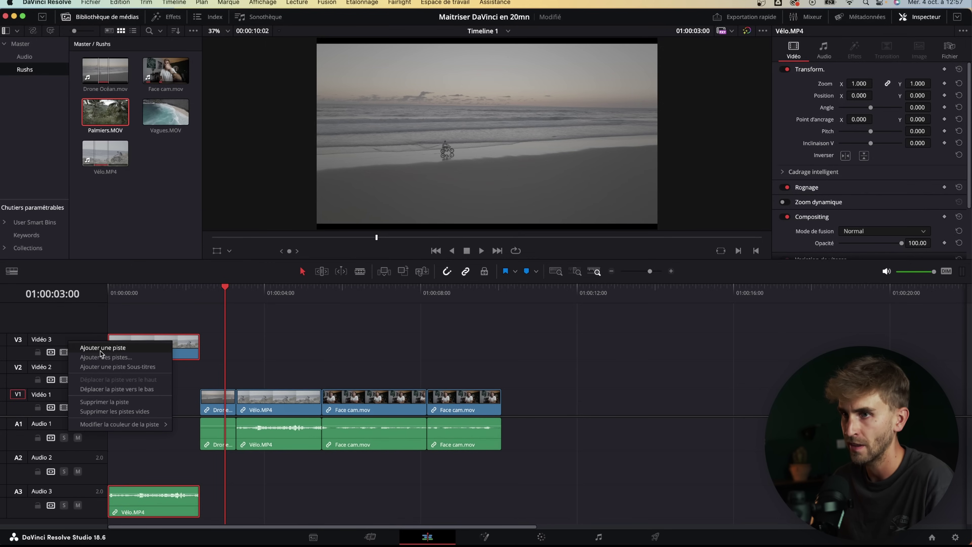
pyautogui.click(57, 132)
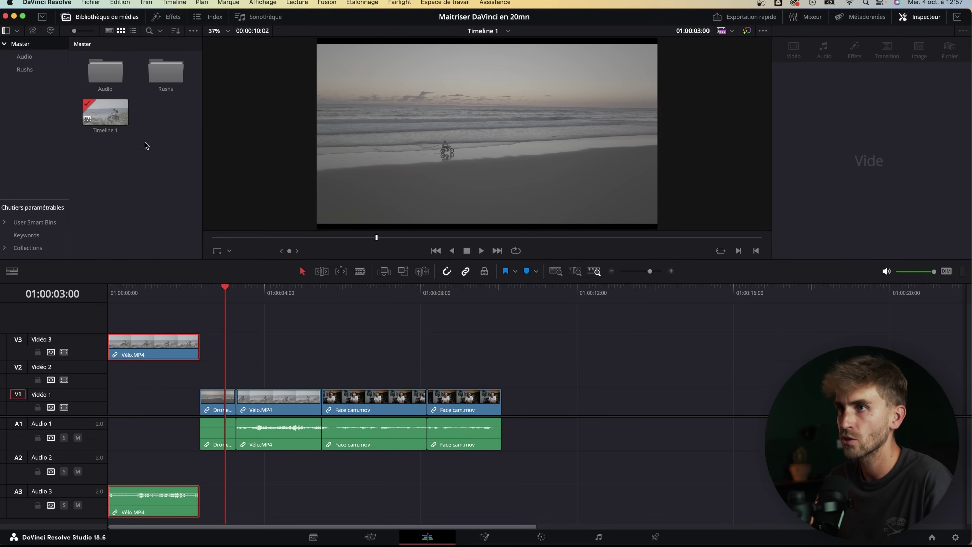
pyautogui.click(370, 537)
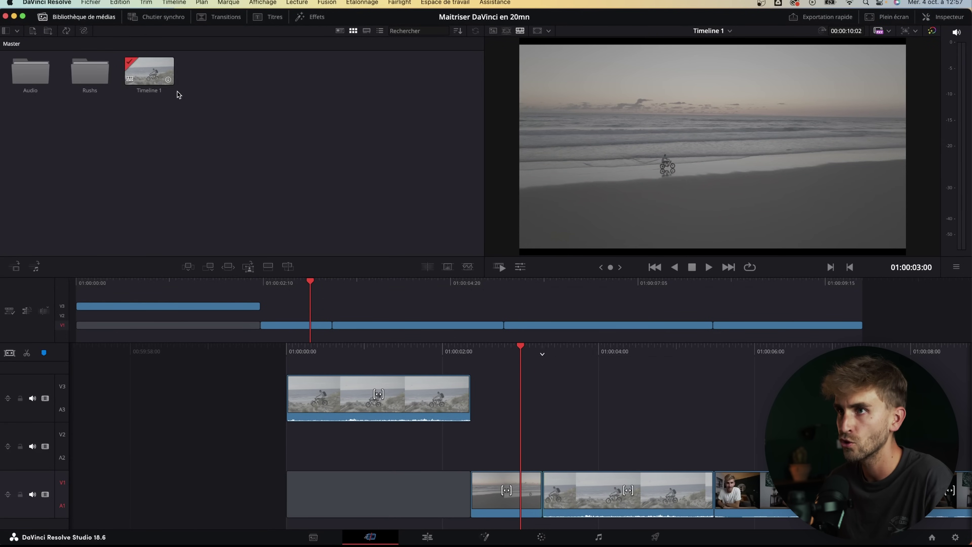
pyautogui.hotkey('shift', '4')
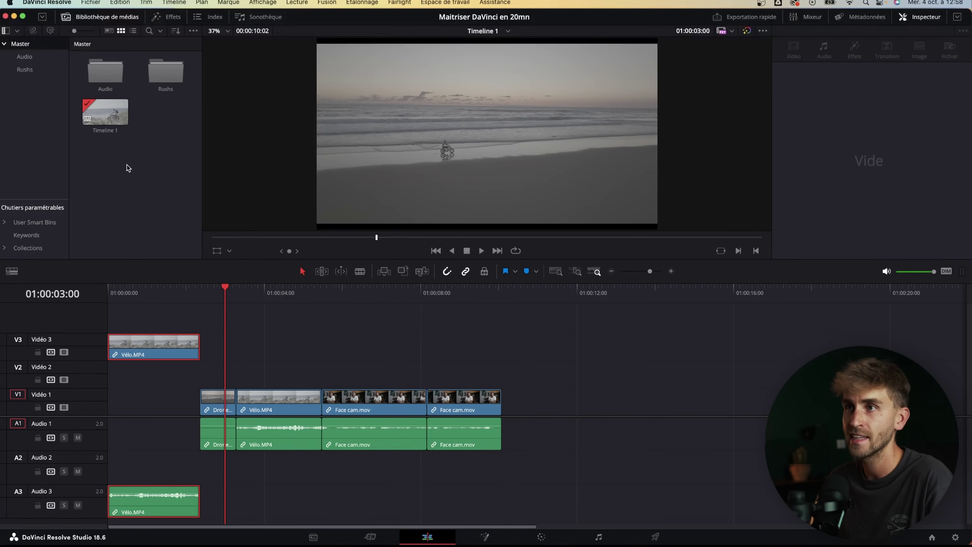
pyautogui.click(131, 172)
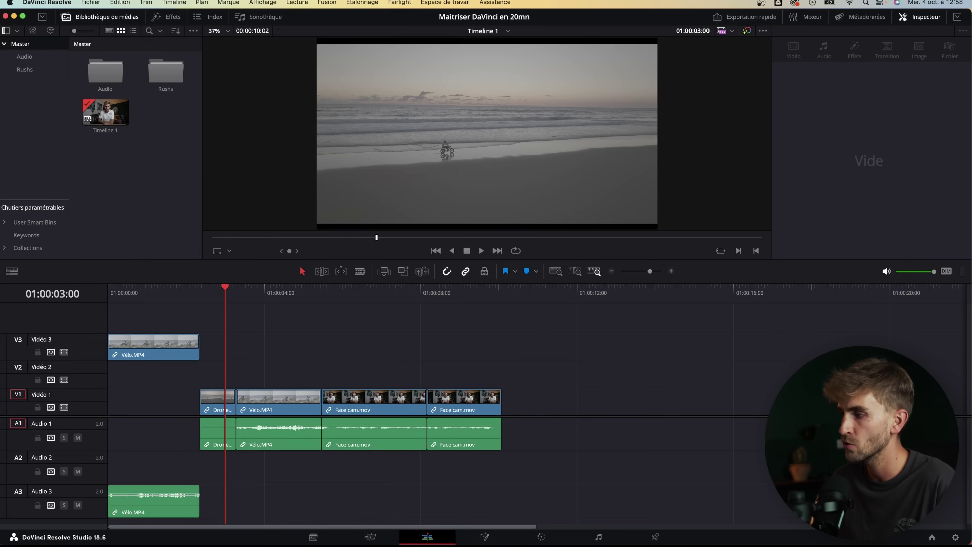
pyautogui.click(956, 537)
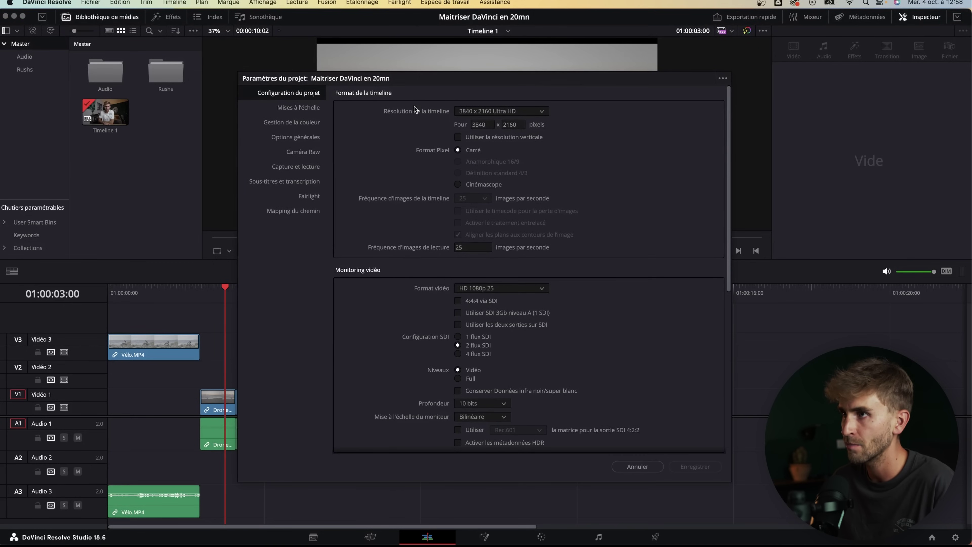
pyautogui.click(637, 467)
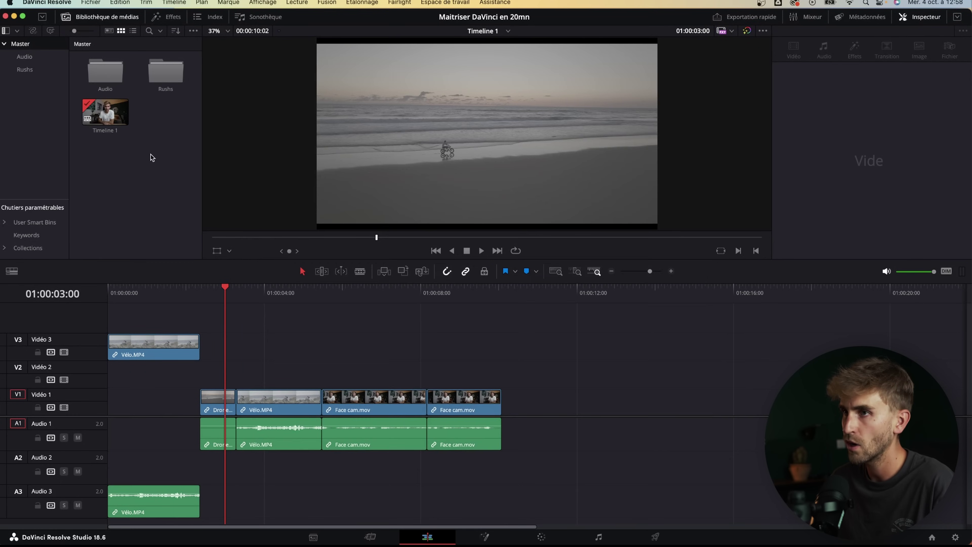
pyautogui.rightClick(151, 151)
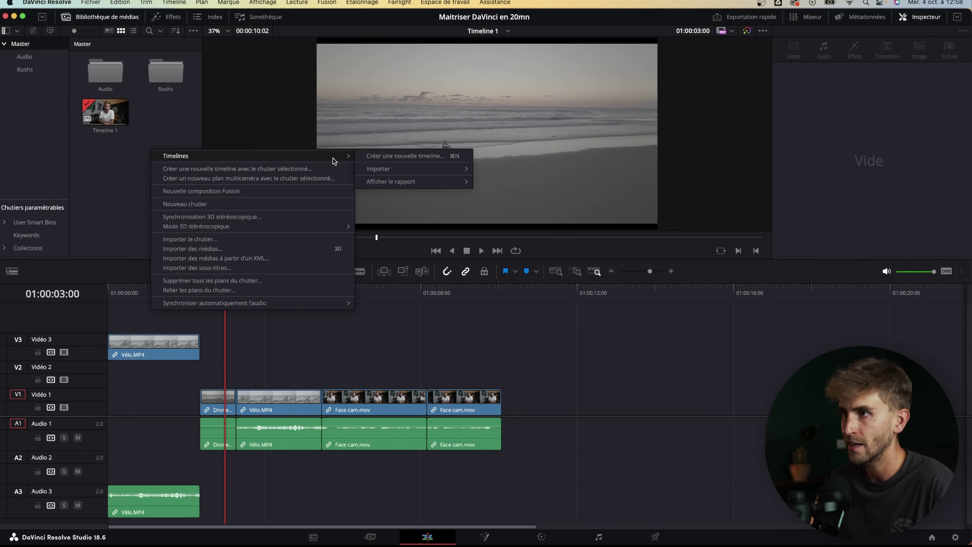
pyautogui.click(382, 154)
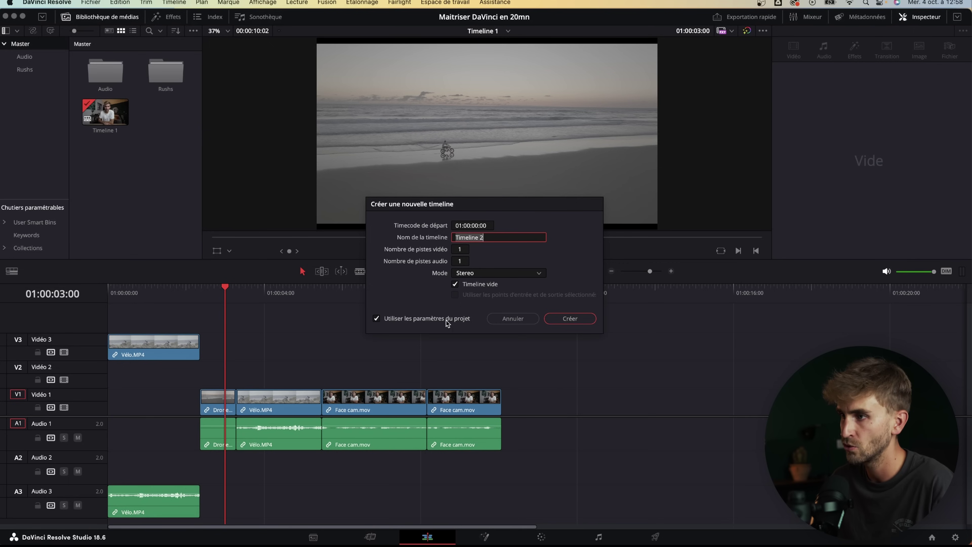
pyautogui.click(386, 321)
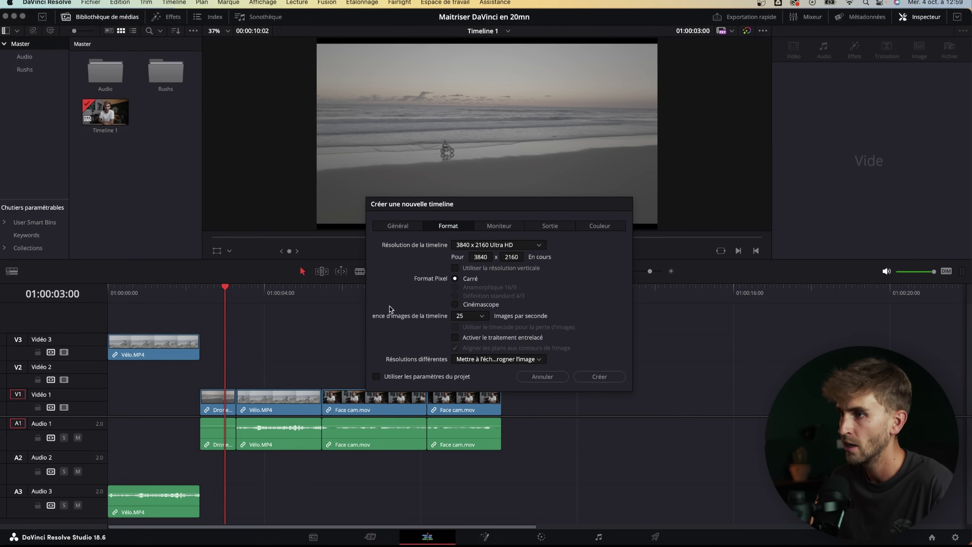
pyautogui.press('Escape')
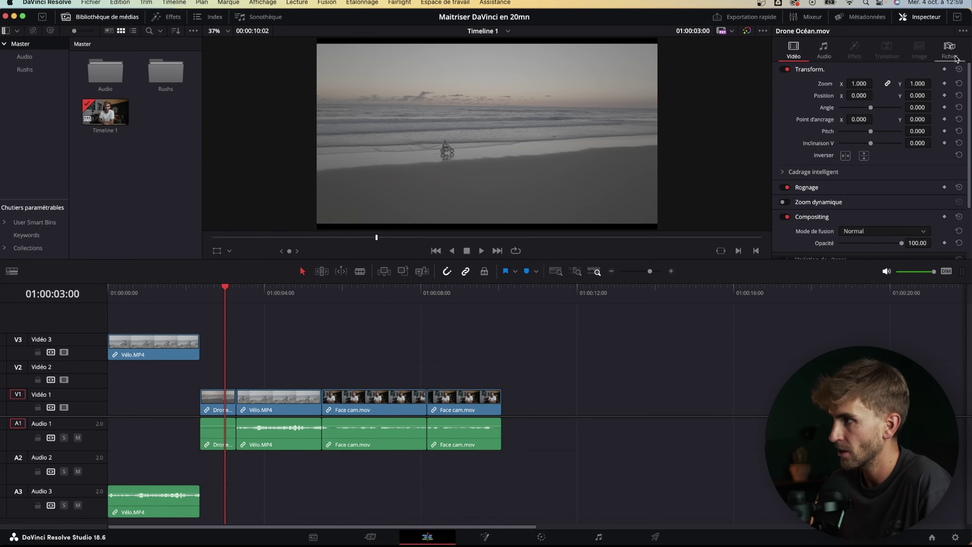
pyautogui.click(919, 18)
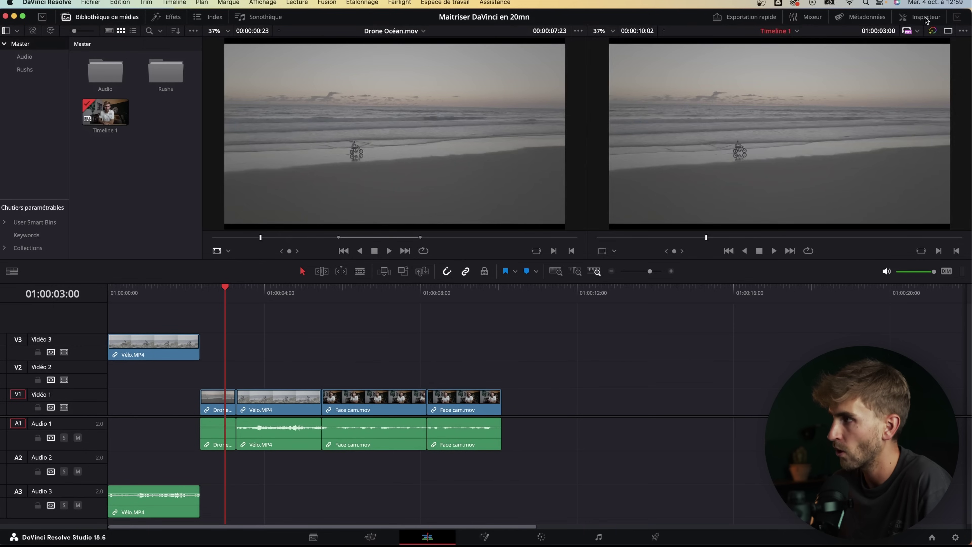
pyautogui.click(926, 20)
pyautogui.click(921, 19)
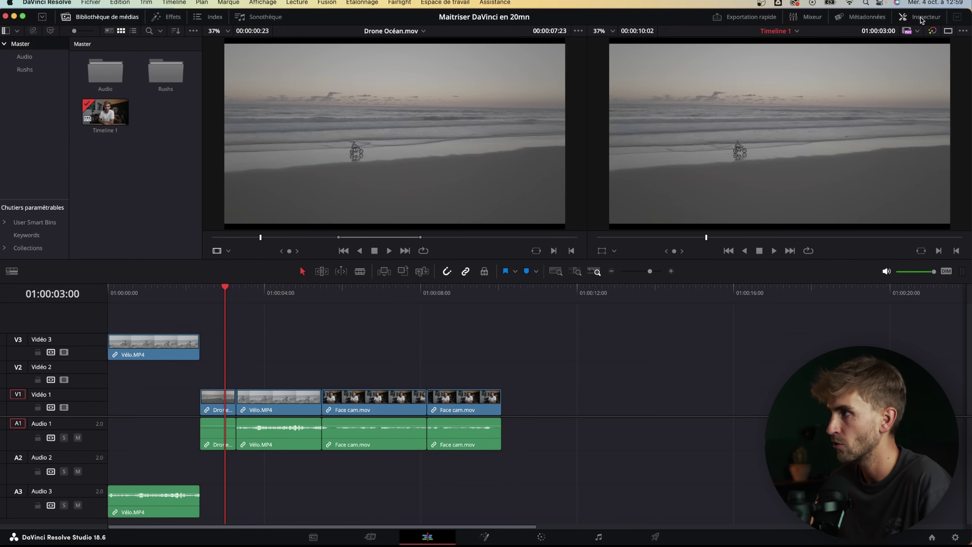
pyautogui.click(921, 19)
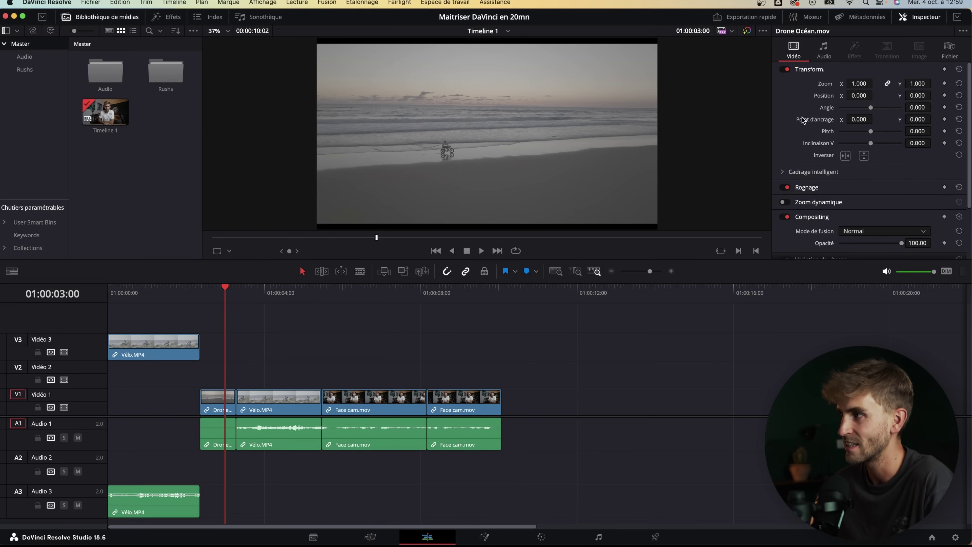
# Try Zoom, Position and Rotation Angle on Drone Océan.mov, resetting each to default
pyautogui.moveTo(857, 83)
pyautogui.mouseDown()
pyautogui.moveTo(875, 82)
pyautogui.moveTo(857, 84)
pyautogui.moveTo(875, 95)
pyautogui.moveTo(962, 99)
pyautogui.mouseUp()
pyautogui.click(959, 96)
pyautogui.click(959, 84)
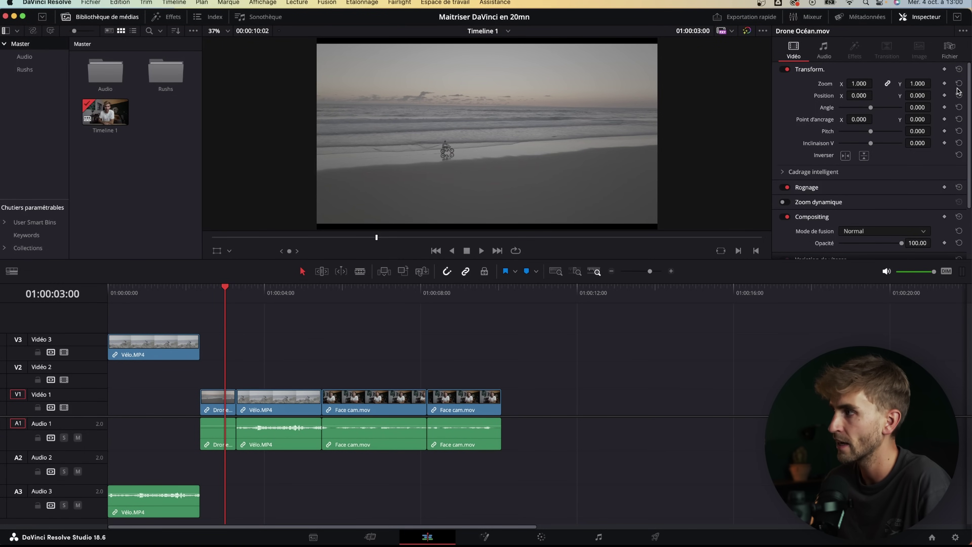
pyautogui.moveTo(863, 108); pyautogui.dragTo(897, 130)
pyautogui.doubleClick(873, 106)
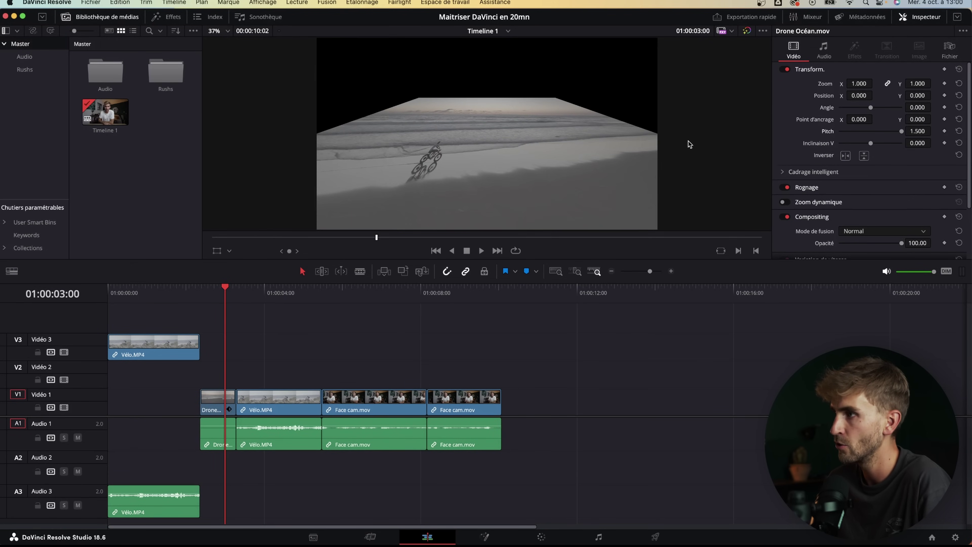
# Try vertical skew and horizontal and vertical flips, returning each to default, then scroll to Cropping
pyautogui.moveTo(898, 131)
pyautogui.mouseDown()
pyautogui.moveTo(846, 143)
pyautogui.moveTo(886, 146)
pyautogui.mouseUp()
pyautogui.doubleClick(886, 145)
pyautogui.click(845, 156)
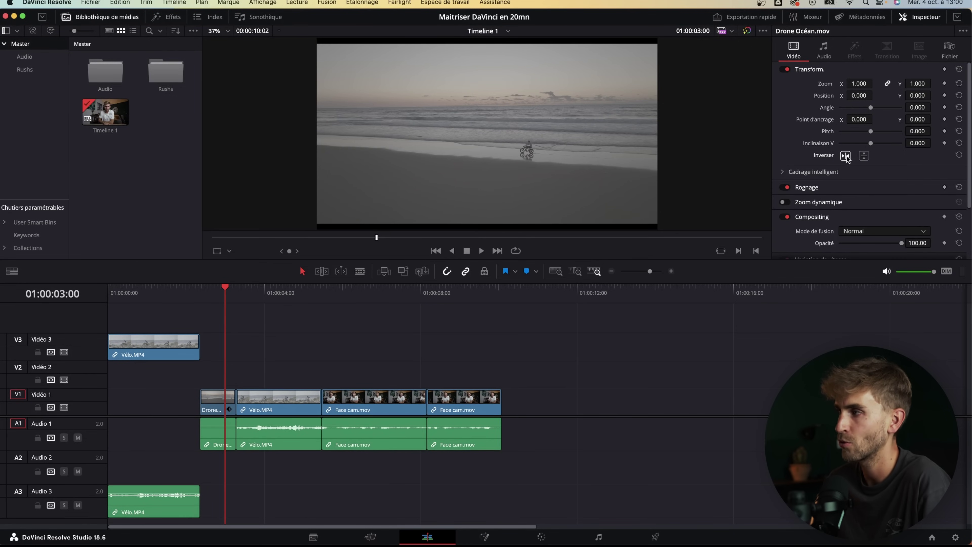
pyautogui.click(845, 157)
pyautogui.click(864, 157)
pyautogui.click(864, 156)
pyautogui.scroll(-3, 808, 153)
# Expand Cropping and reset Crop Left to 0 on Drone Océan.mov
pyautogui.click(811, 131)
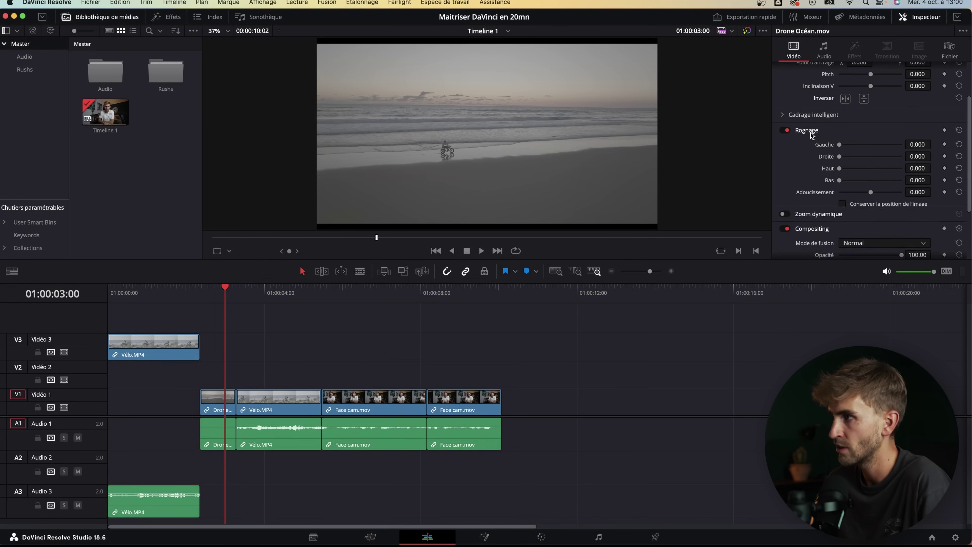
pyautogui.moveTo(839, 144); pyautogui.dragTo(867, 146)
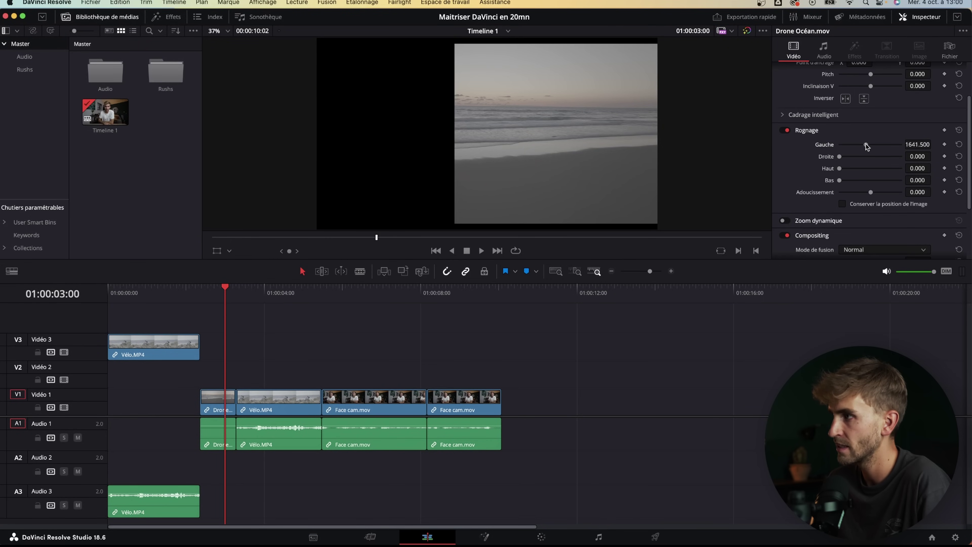
pyautogui.click(958, 130)
pyautogui.scroll(-3, 880, 146)
# Enable Dynamic Zoom with Linear easing and preview the drone clip
pyautogui.click(787, 135)
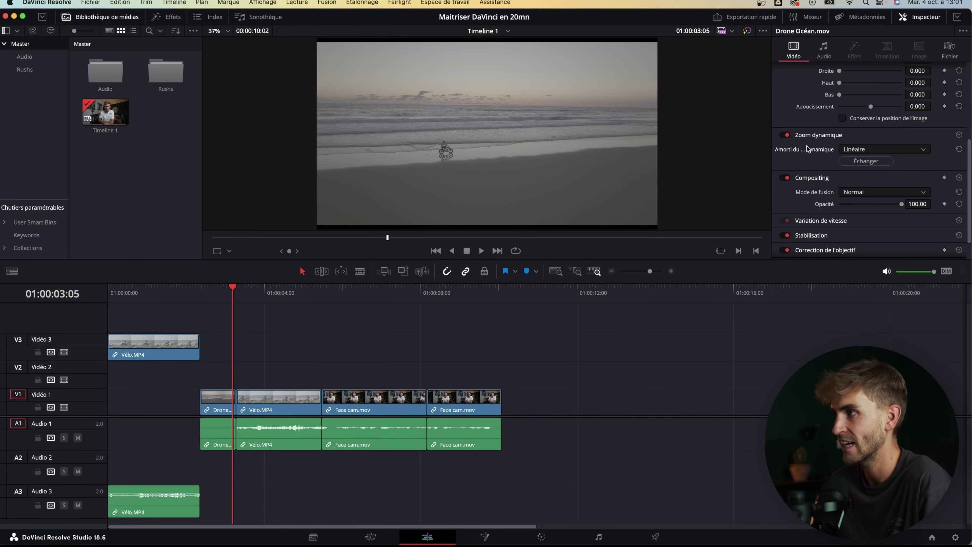
pyautogui.click(854, 150)
pyautogui.click(855, 158)
pyautogui.click(205, 293)
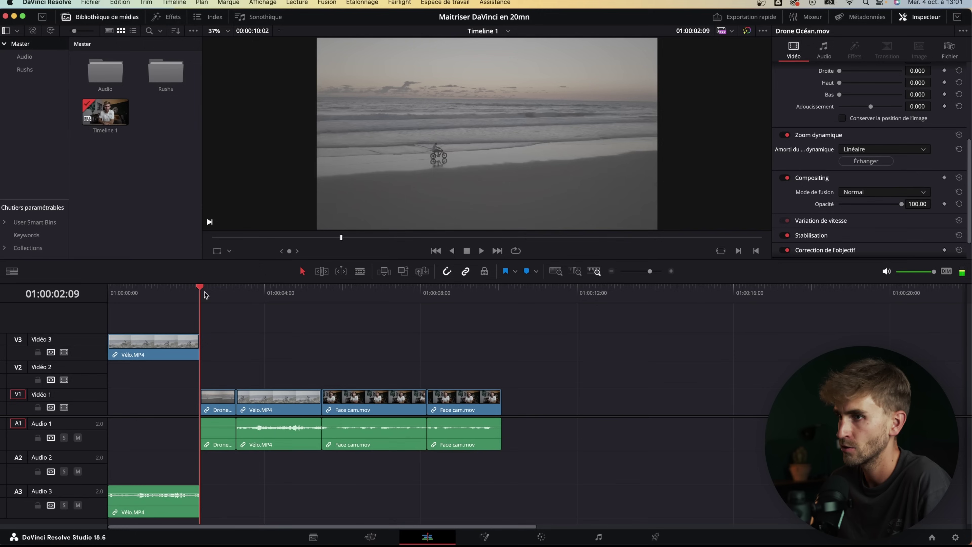
pyautogui.press('space')
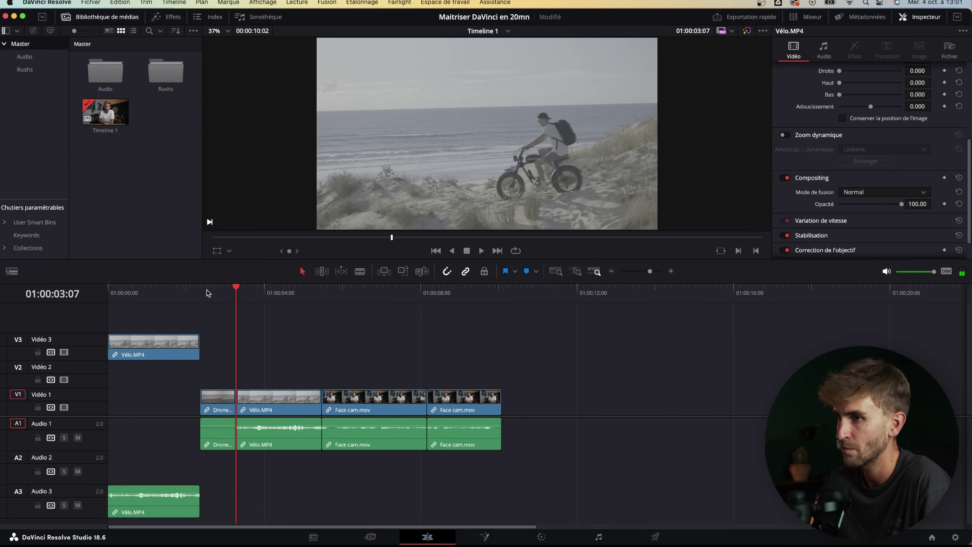
pyautogui.press('space')
# Swap the dynamic zoom's start and end framing and play it back
pyautogui.click(222, 400)
pyautogui.click(214, 295)
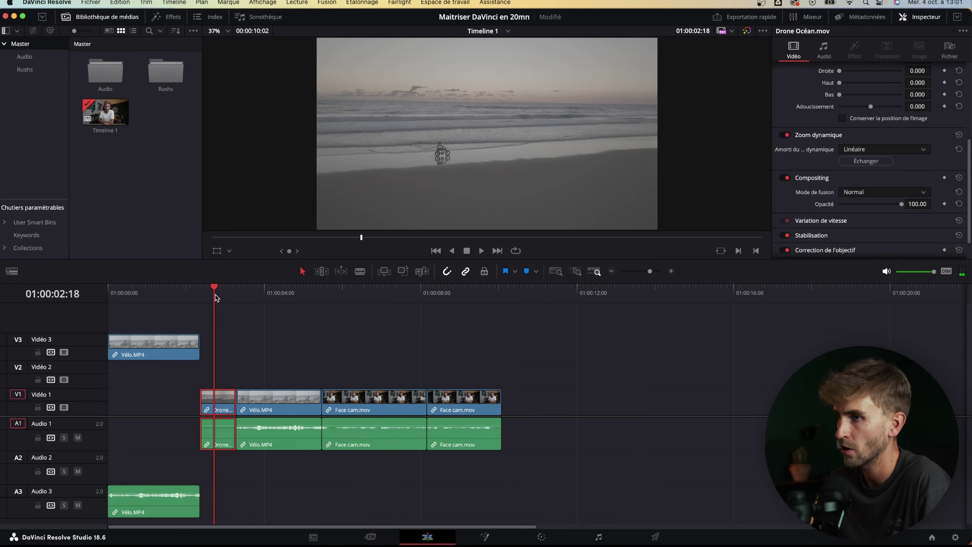
pyautogui.click(856, 161)
pyautogui.click(206, 291)
pyautogui.press('space')
pyautogui.press('space')
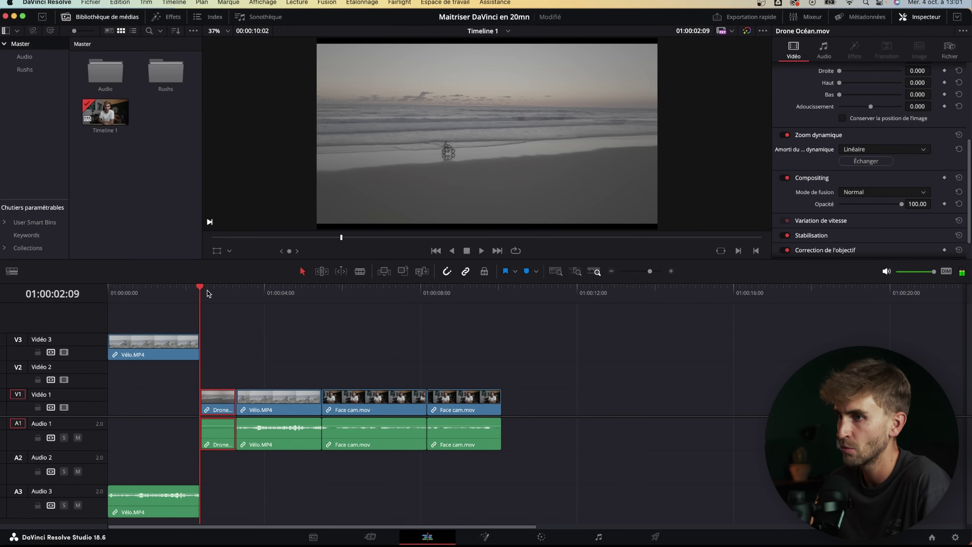
# Show the Dynamic Zoom viewer overlay and resize the start and end framing rectangles
pyautogui.click(230, 251)
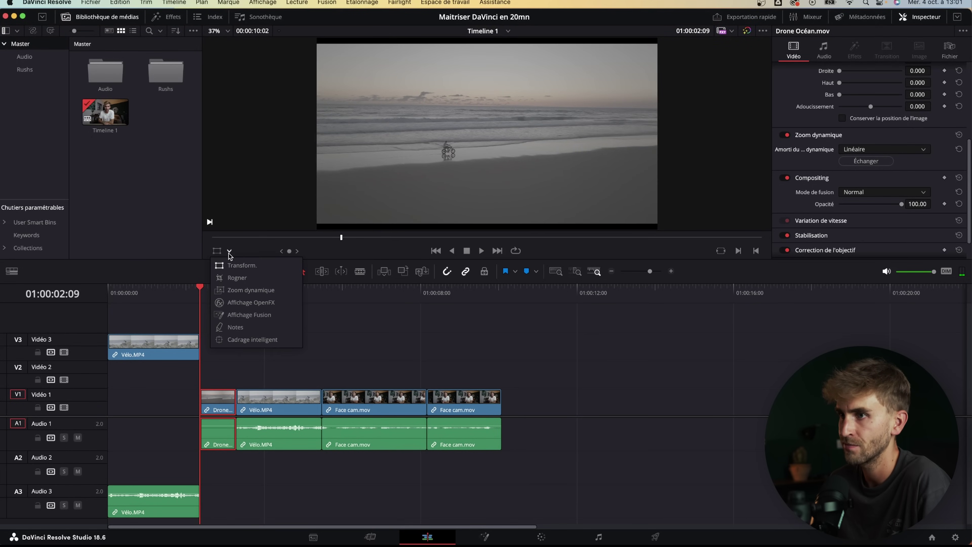
pyautogui.click(249, 289)
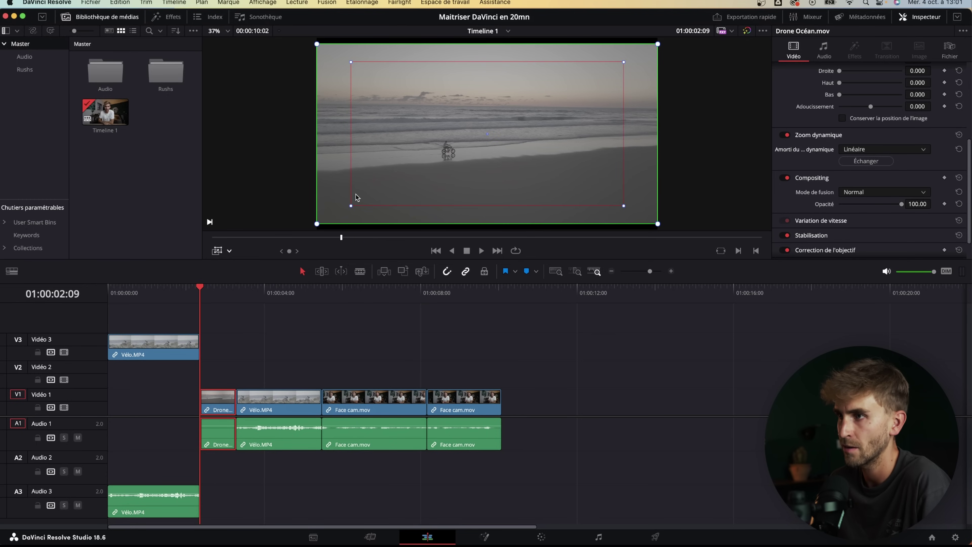
pyautogui.moveTo(349, 210); pyautogui.dragTo(342, 219)
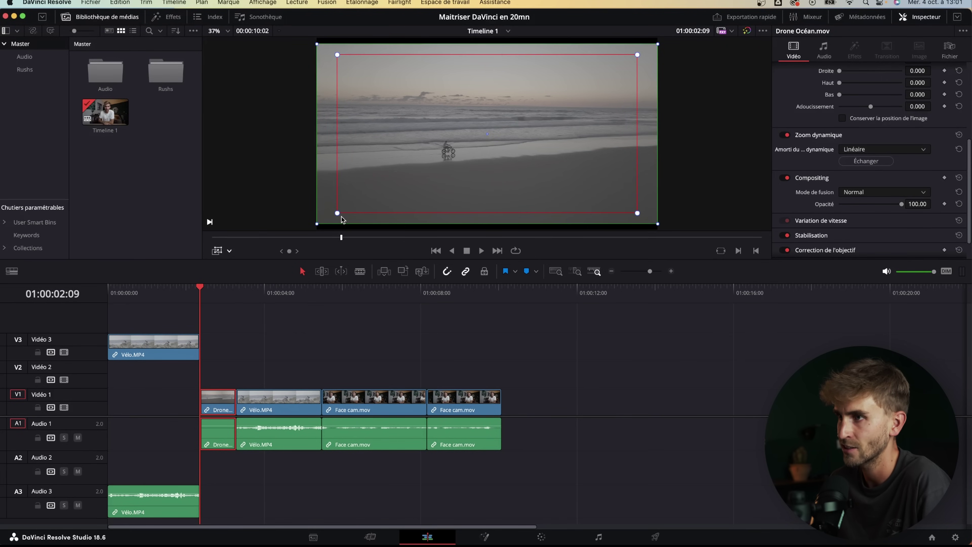
pyautogui.click(317, 224)
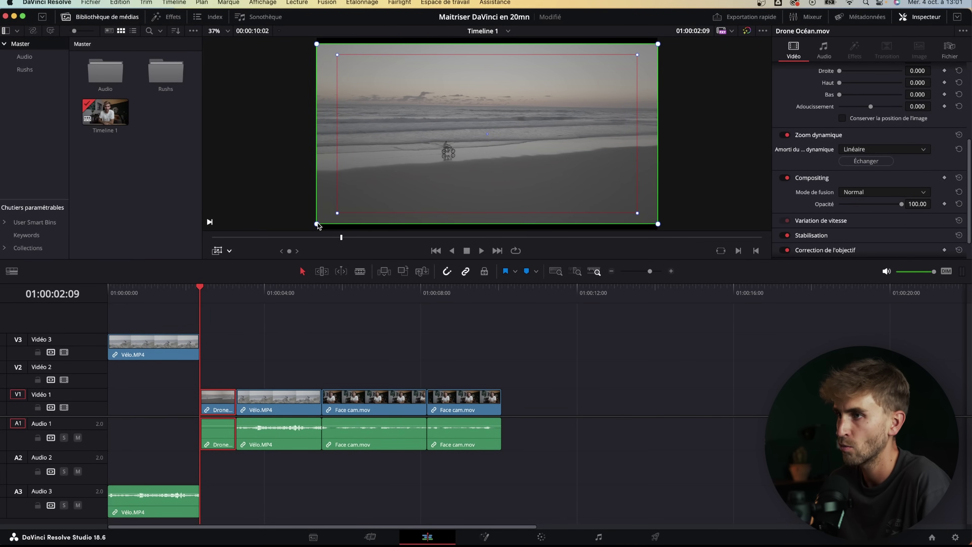
pyautogui.moveTo(337, 212)
pyautogui.mouseDown()
pyautogui.moveTo(356, 185)
pyautogui.moveTo(347, 200)
pyautogui.mouseUp()
pyautogui.moveTo(443, 186); pyautogui.dragTo(412, 186)
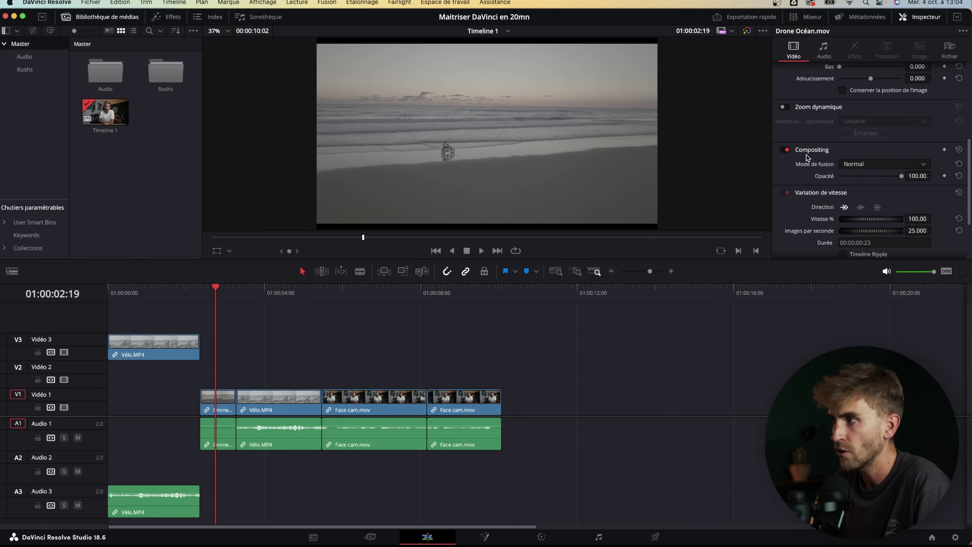
pyautogui.scroll(-3, 808, 161)
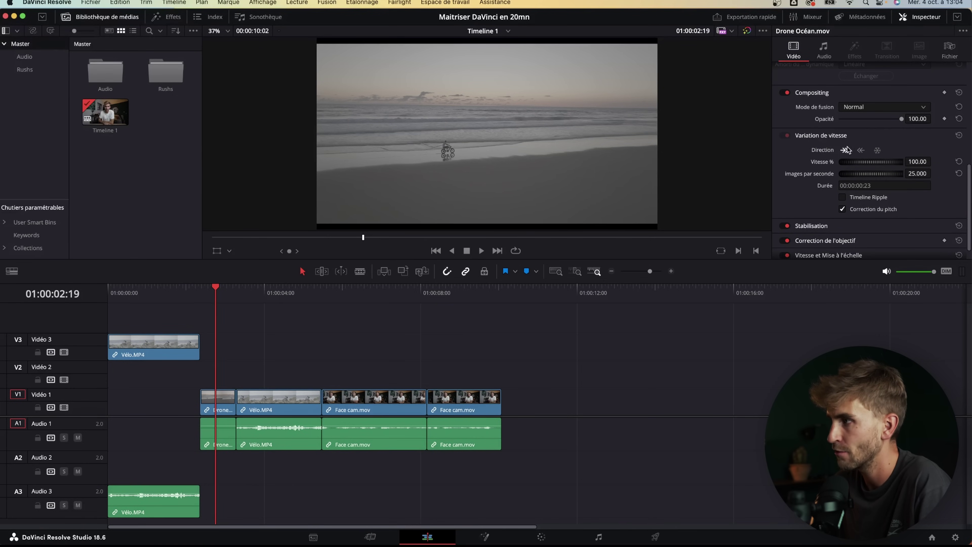
pyautogui.click(861, 151)
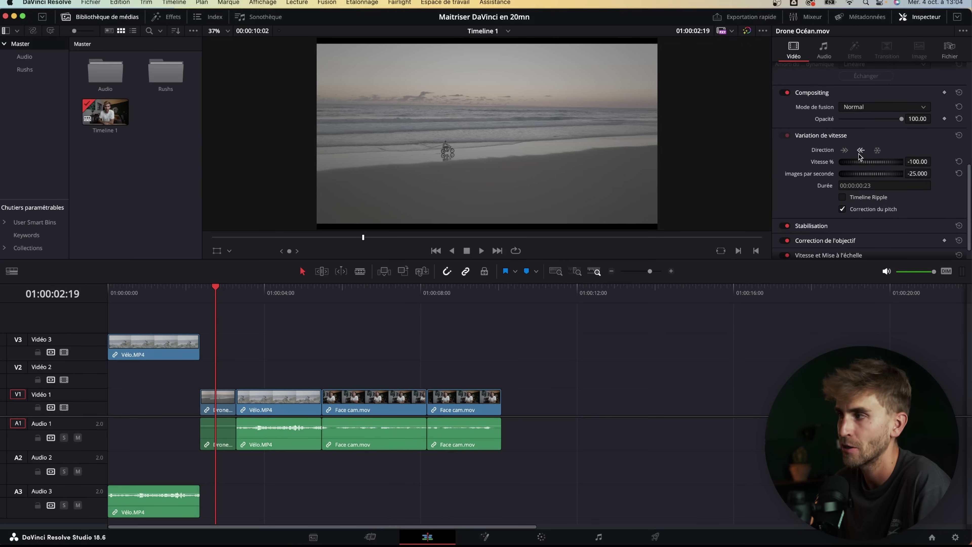
pyautogui.click(877, 150)
pyautogui.scroll(5, 344, 326)
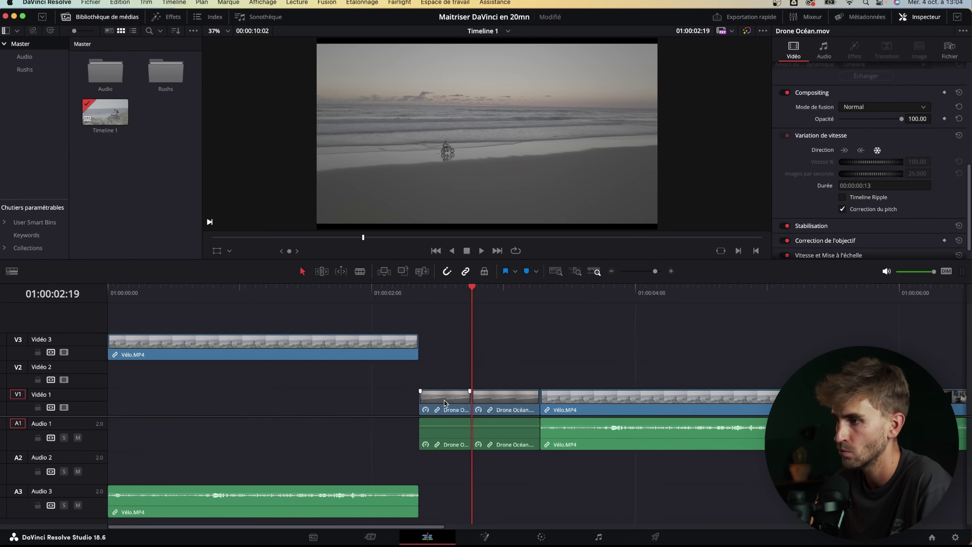
pyautogui.click(494, 298)
pyautogui.click(513, 300)
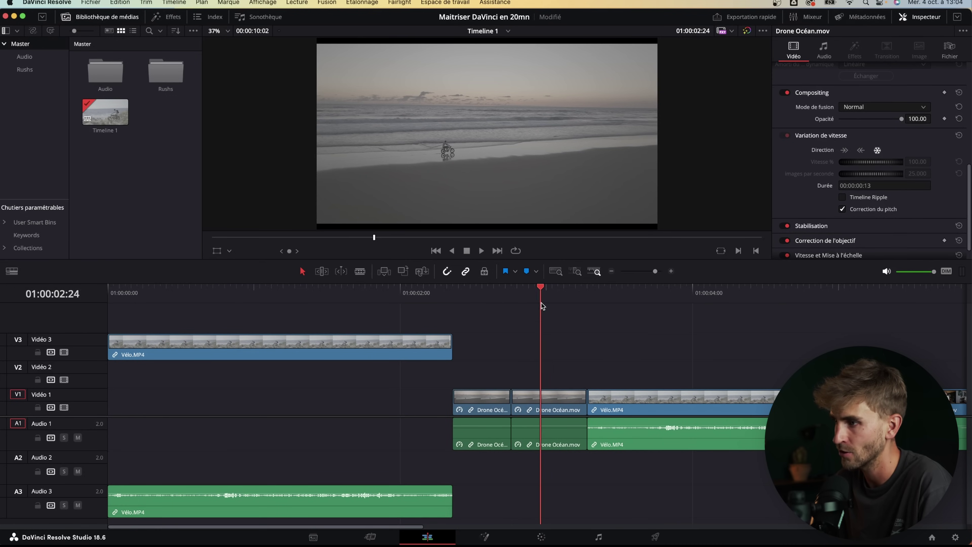
pyautogui.press('super+z')
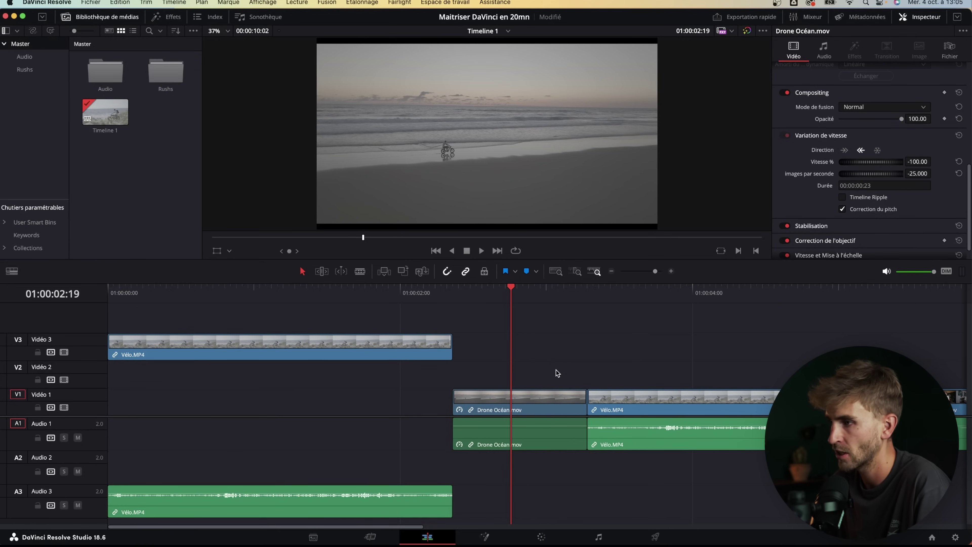
pyautogui.press('super+z')
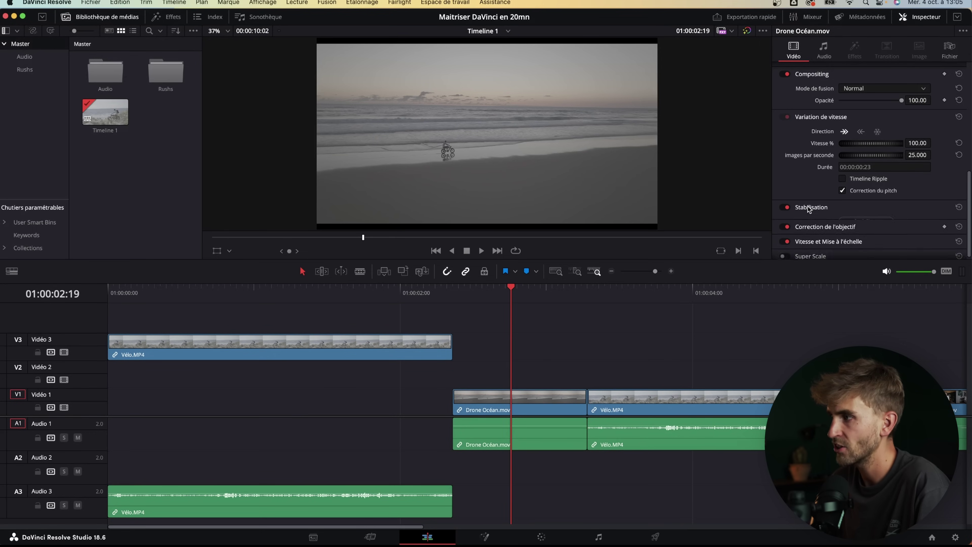
pyautogui.scroll(-3, 807, 205)
pyautogui.click(862, 177)
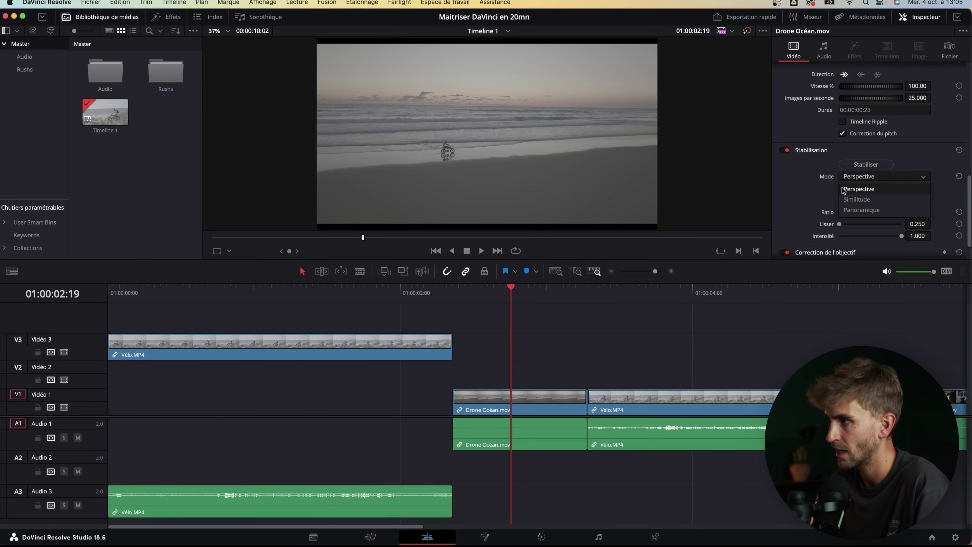
pyautogui.click(879, 192)
pyautogui.scroll(2, 810, 201)
pyautogui.scroll(1, 819, 212)
pyautogui.scroll(-4, 815, 222)
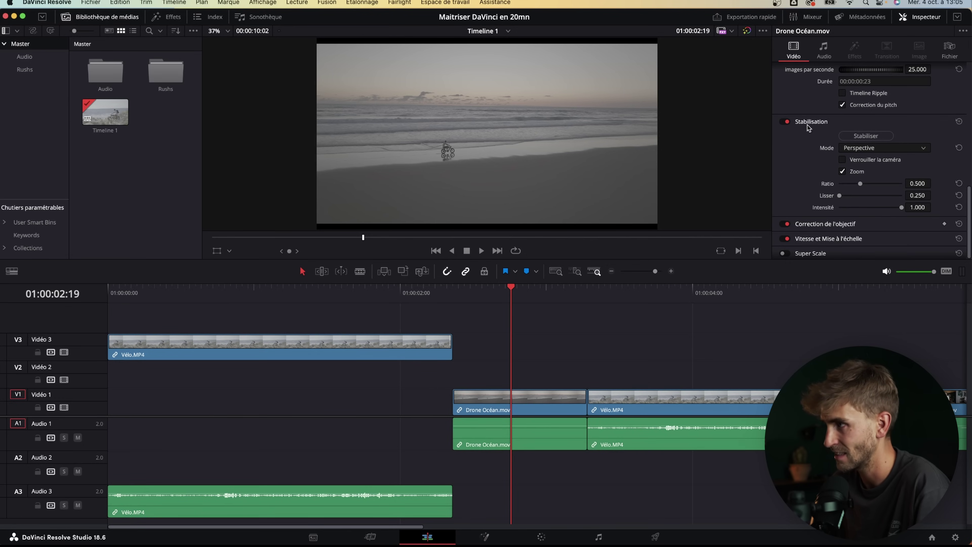
pyautogui.click(835, 122)
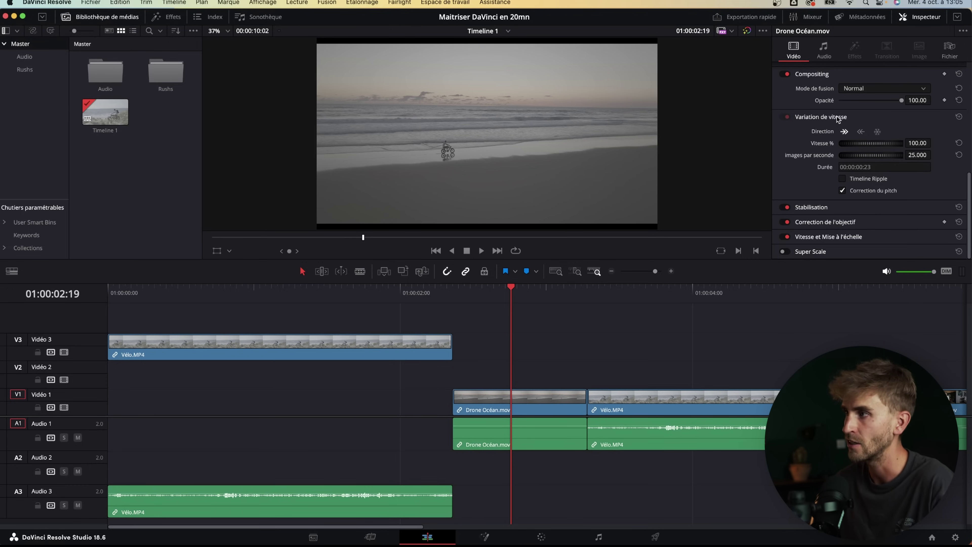
pyautogui.scroll(5, 793, 221)
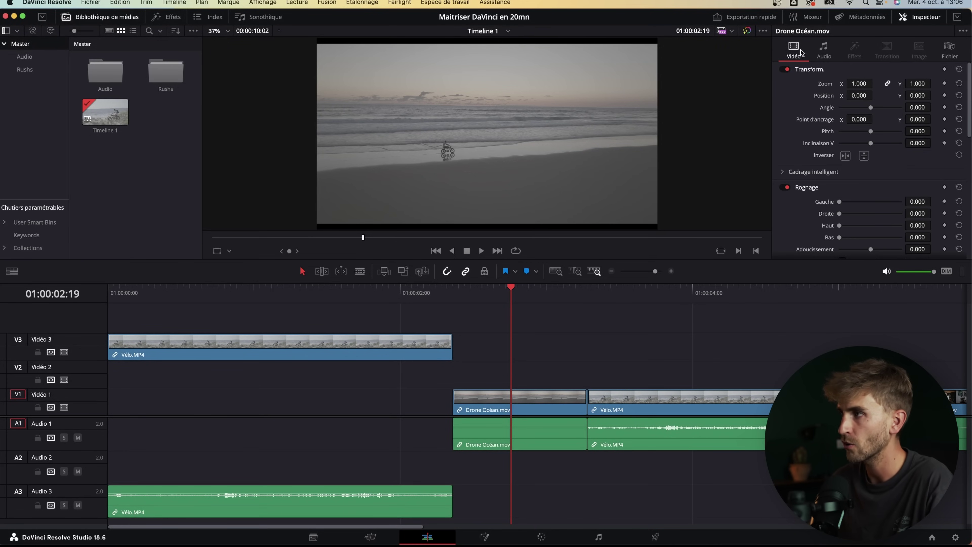
# Select the Vélo.MP4 clip and show its audio settings in the Inspector
pyautogui.click(823, 51)
pyautogui.click(374, 331)
pyautogui.click(409, 342)
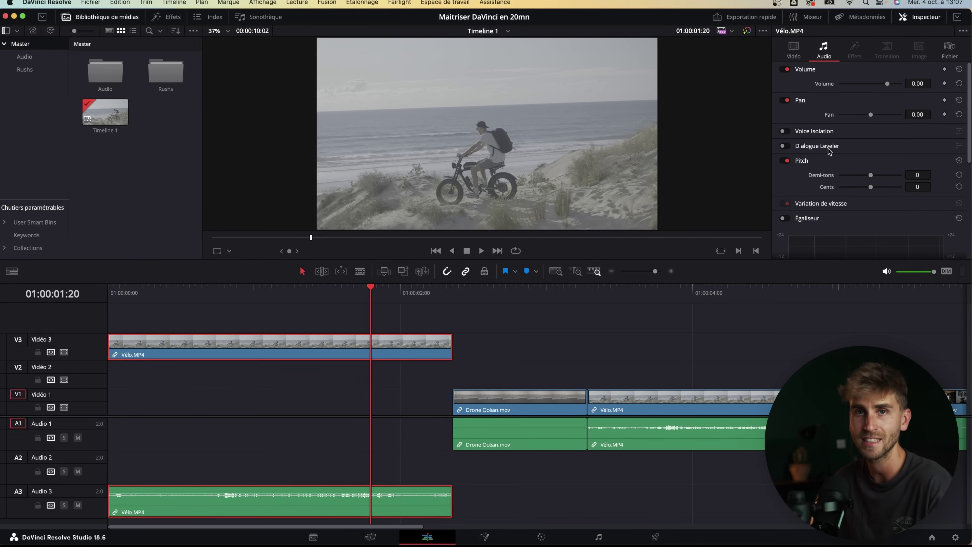
# Toggle Voice Isolation on then off, check the Equalizer, and deselect all clips
pyautogui.click(828, 132)
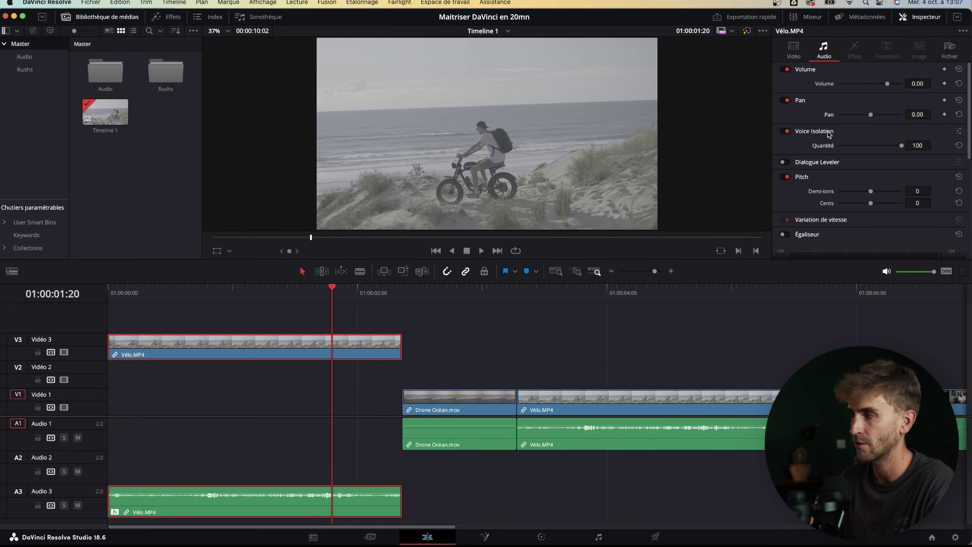
pyautogui.click(817, 133)
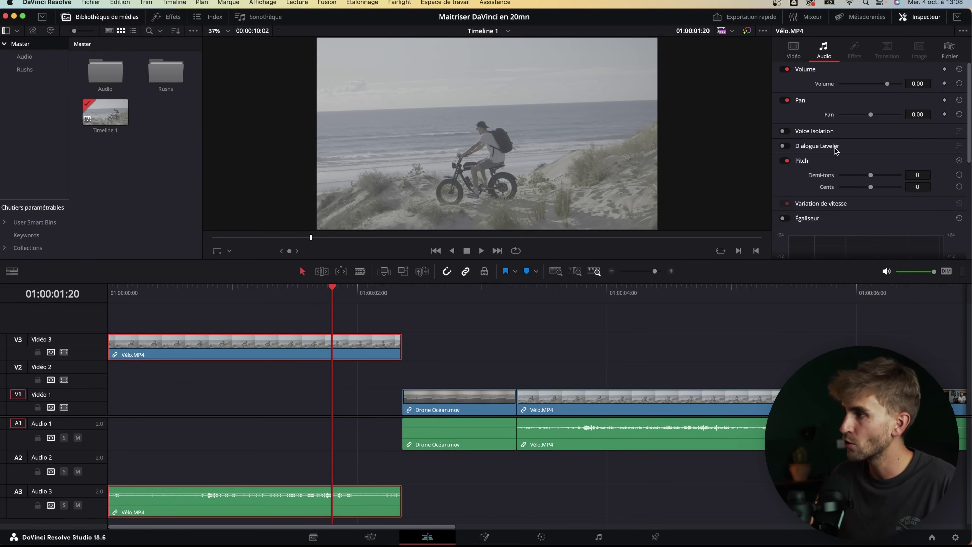
pyautogui.scroll(-5, 800, 158)
pyautogui.scroll(-2, 798, 155)
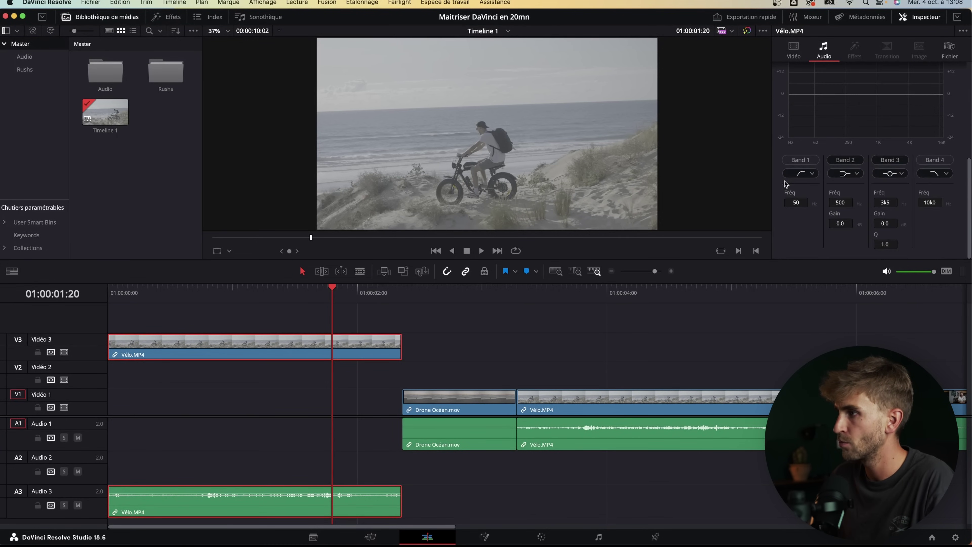
pyautogui.scroll(6, 801, 162)
pyautogui.press('super+shift+a')
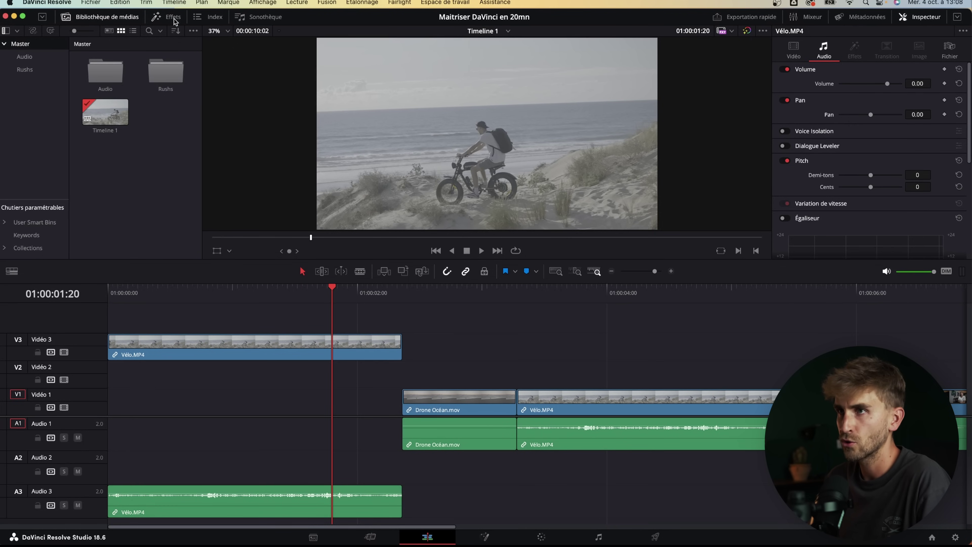
# Place a Text title on a new track above the bike clip and retype it 'Le vélo c'est cool'
pyautogui.click(168, 20)
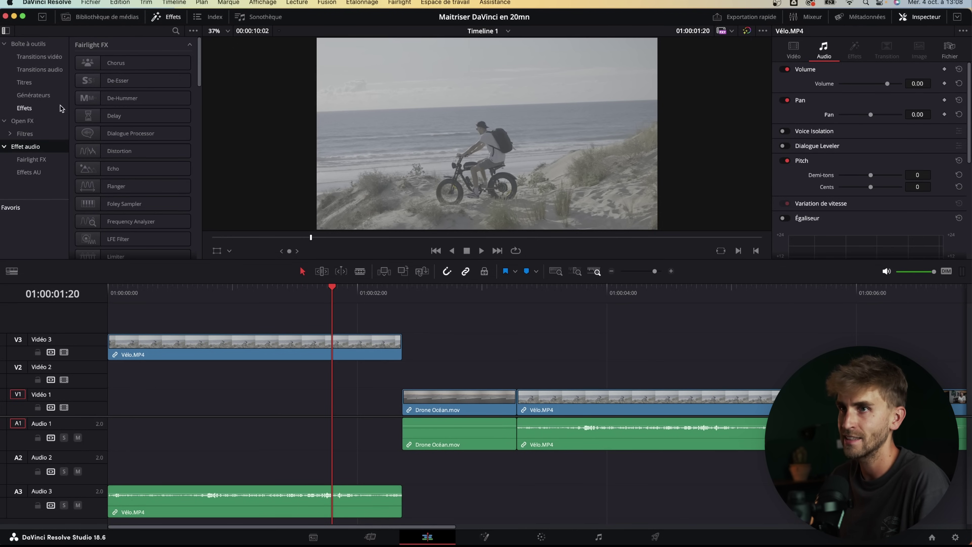
pyautogui.click(39, 45)
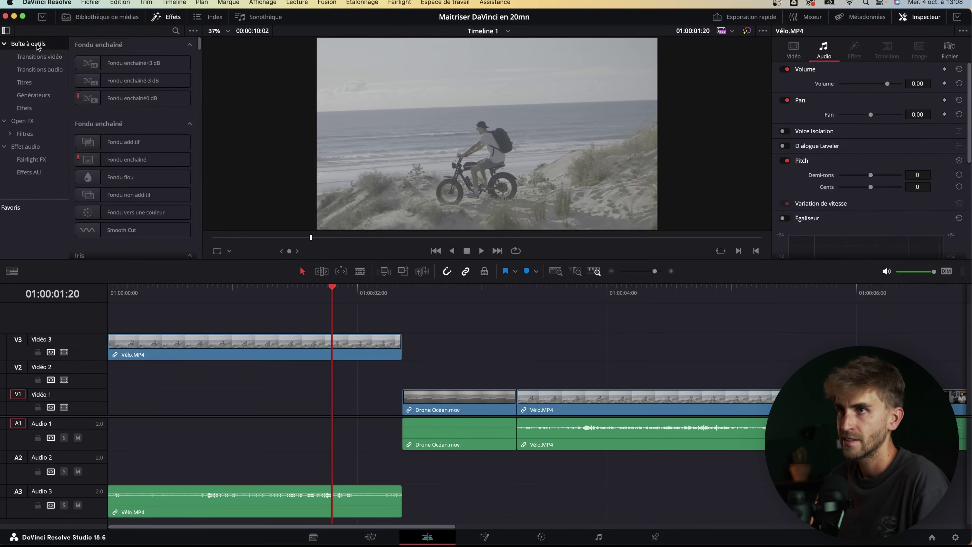
pyautogui.click(36, 58)
pyautogui.click(34, 72)
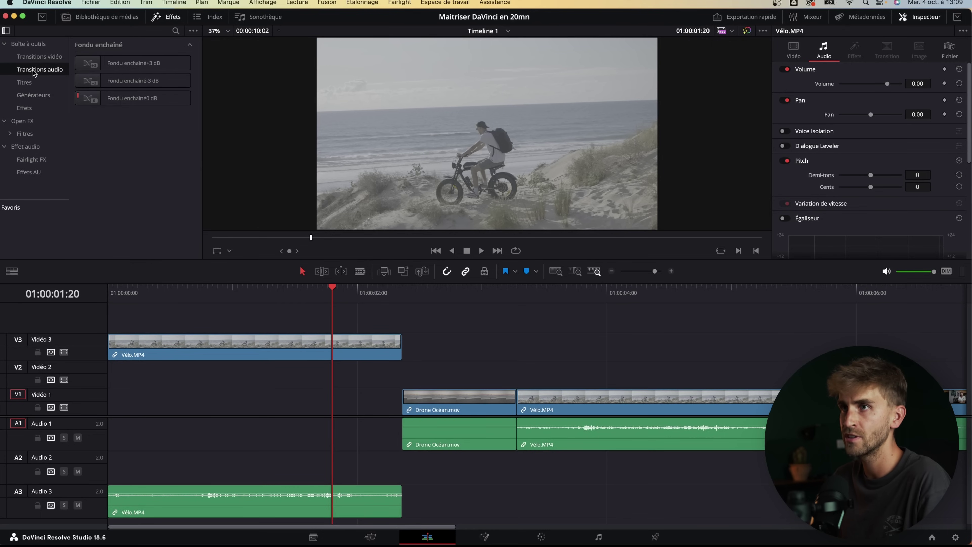
pyautogui.click(41, 83)
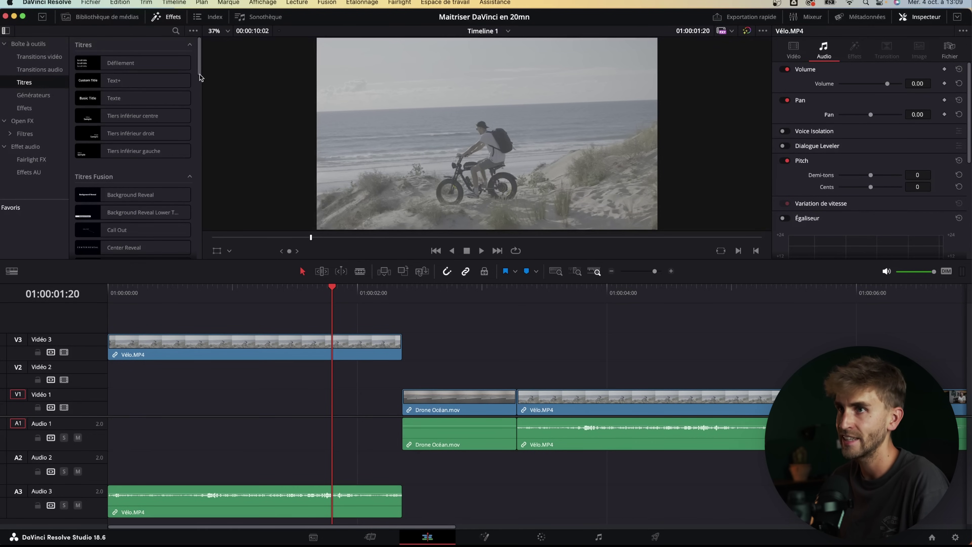
pyautogui.scroll(-2, 197, 81)
pyautogui.scroll(2, 198, 88)
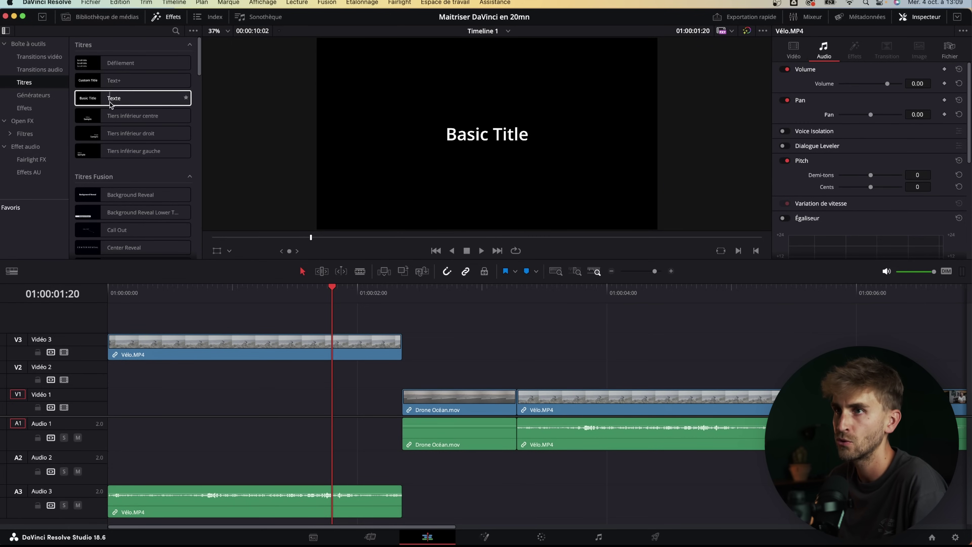
pyautogui.moveTo(143, 98)
pyautogui.mouseDown()
pyautogui.moveTo(287, 327)
pyautogui.moveTo(267, 325)
pyautogui.mouseUp()
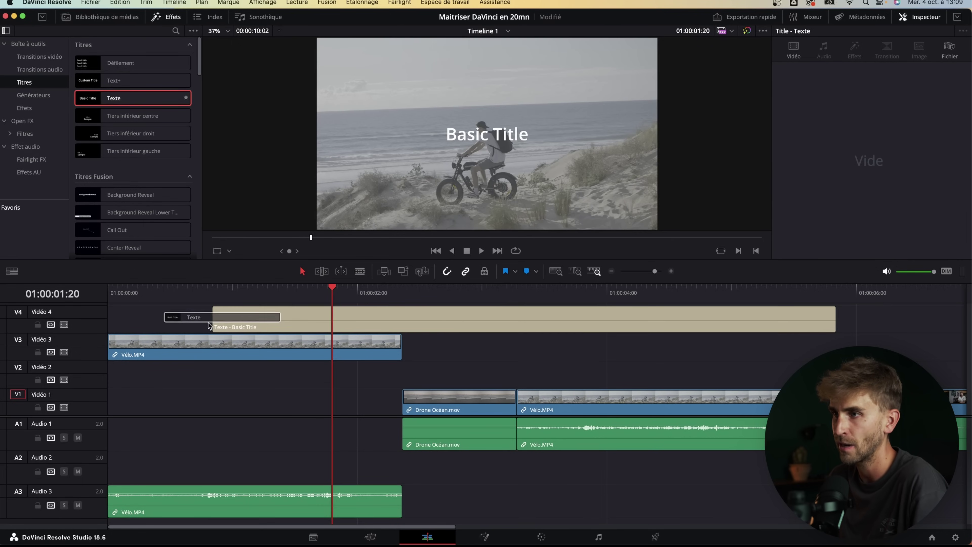
pyautogui.click(309, 322)
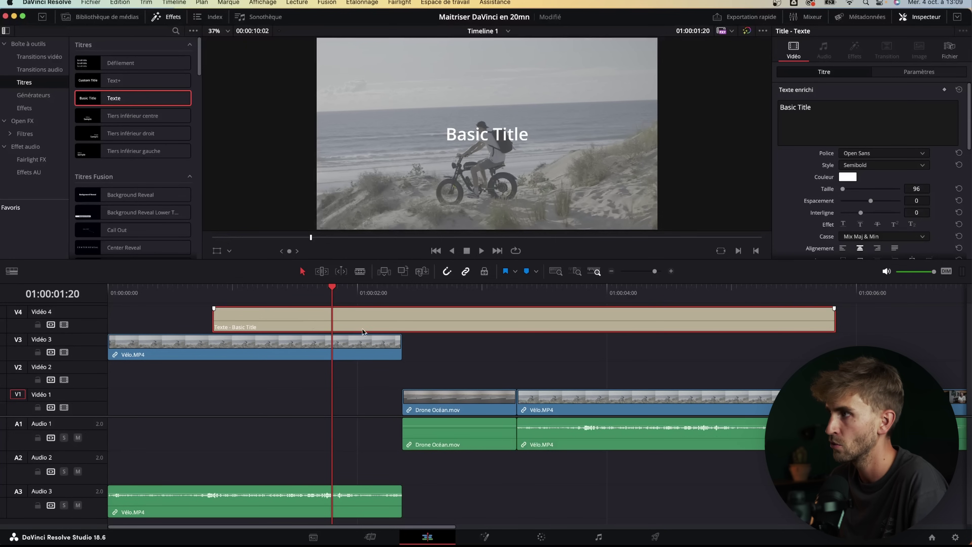
pyautogui.tripleClick(824, 110)
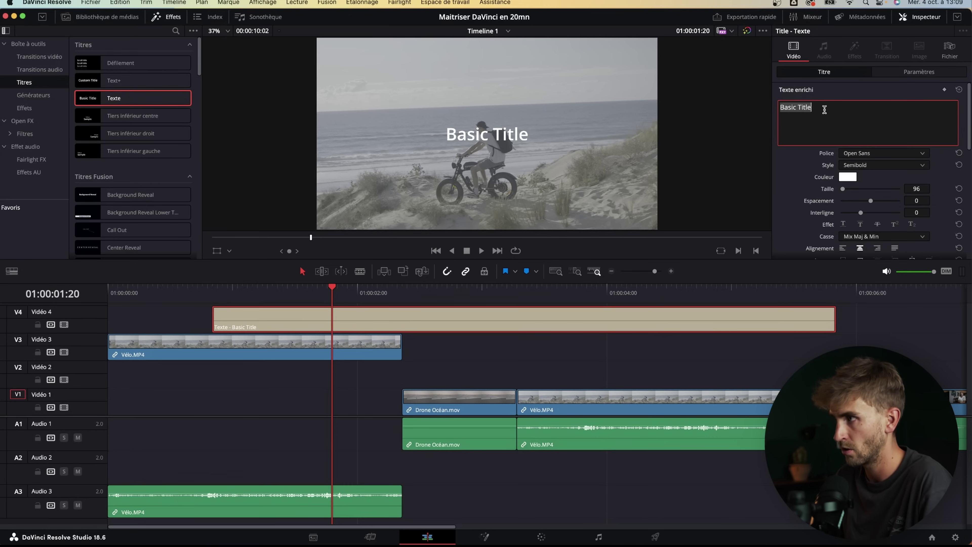
pyautogui.write("Le vélo c'est cool")
# Set the title font to Oriya Sangam MN Bold
pyautogui.click(880, 153)
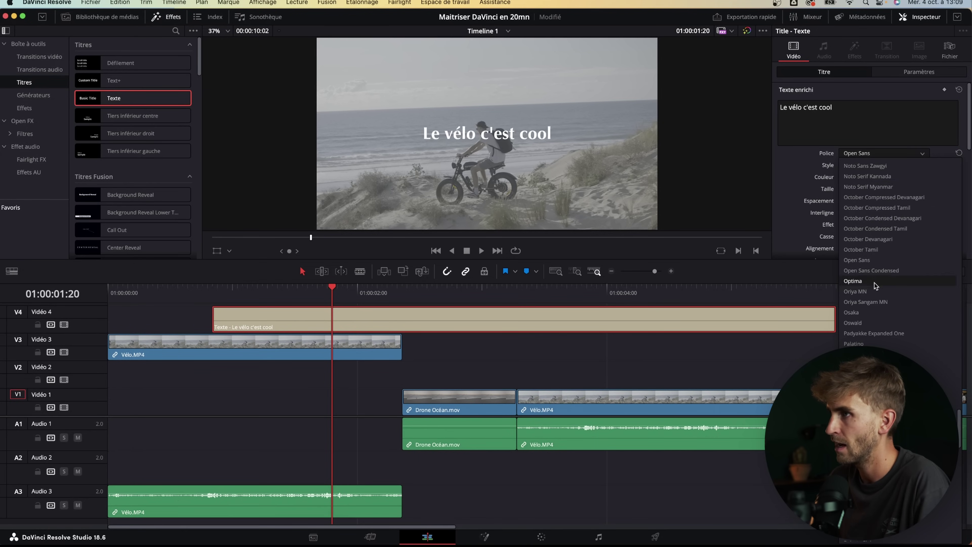
pyautogui.click(874, 302)
pyautogui.moveTo(842, 191); pyautogui.dragTo(838, 193)
pyautogui.scroll(-10, 800, 196)
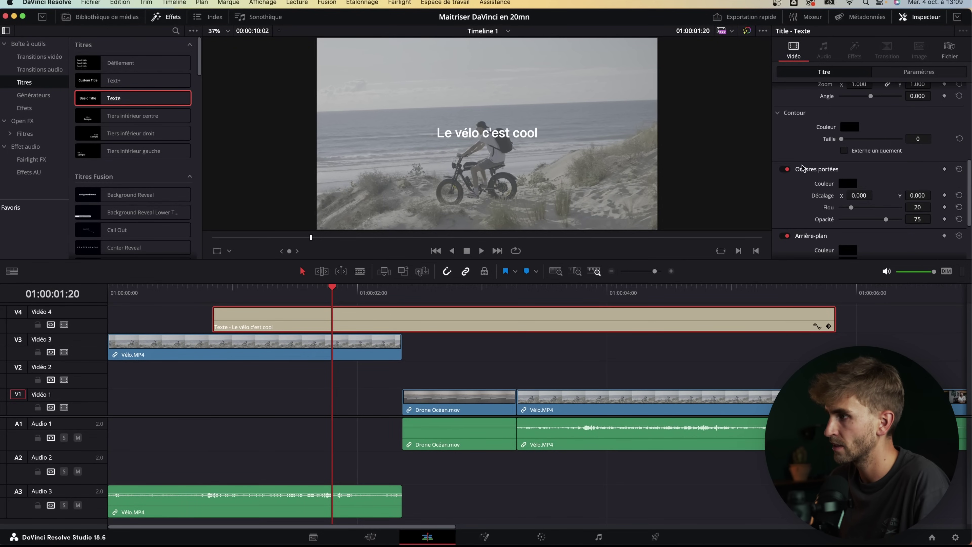
pyautogui.scroll(10, 803, 169)
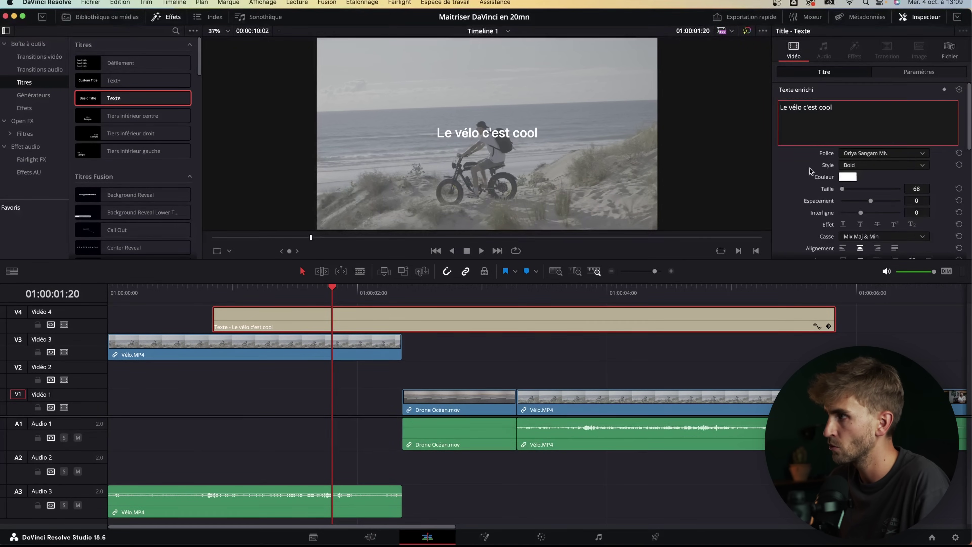
# Shift the title left to Position X -321 and tilt it to Angle 19.24
pyautogui.click(924, 75)
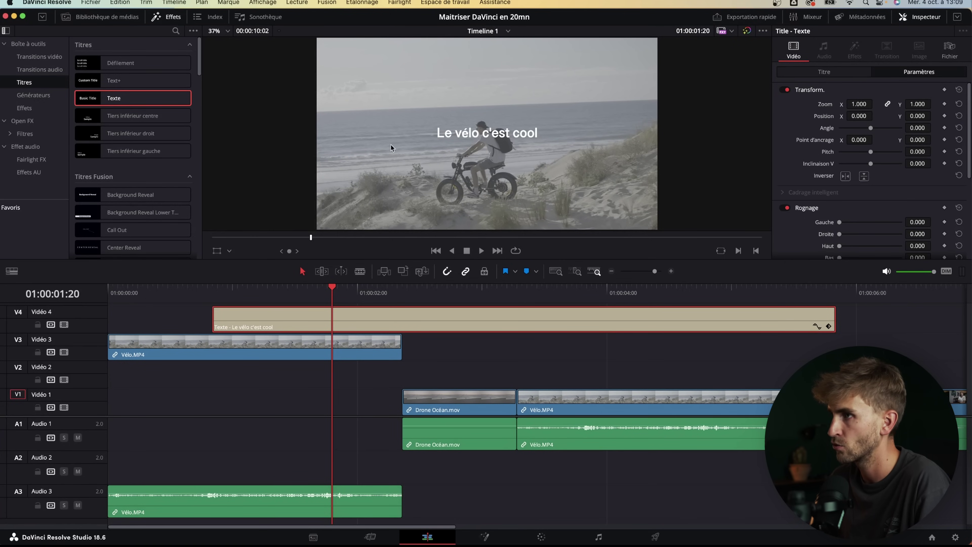
pyautogui.moveTo(865, 116); pyautogui.dragTo(877, 129)
pyautogui.scroll(-5, 809, 201)
pyautogui.scroll(5, 809, 202)
pyautogui.scroll(1, 808, 202)
pyautogui.click(824, 75)
pyautogui.write('Vraiment très cool')
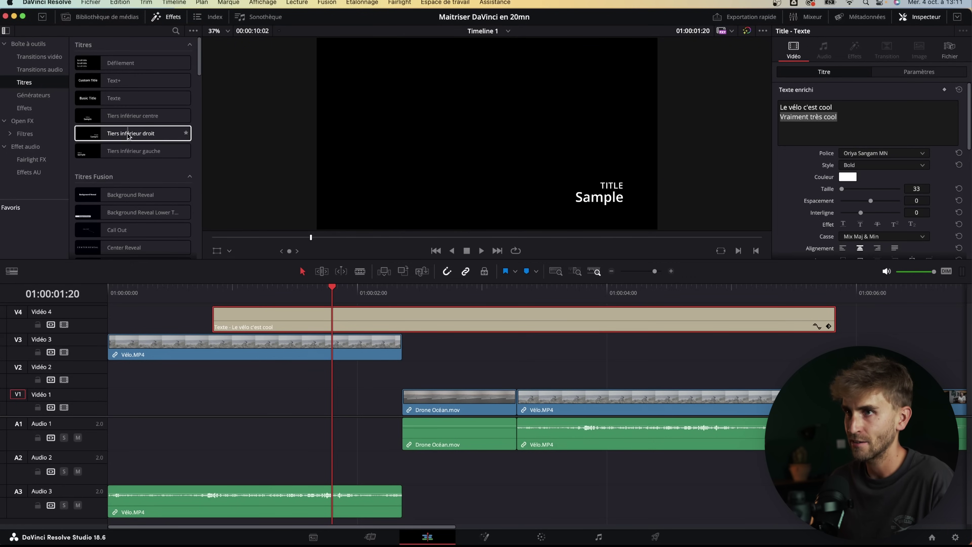
# Drop the Fusion title Slide In and Scroll Lower Third on V4 after the text title and preview it
pyautogui.scroll(-5, 196, 172)
pyautogui.scroll(-5, 184, 169)
pyautogui.scroll(-5, 172, 168)
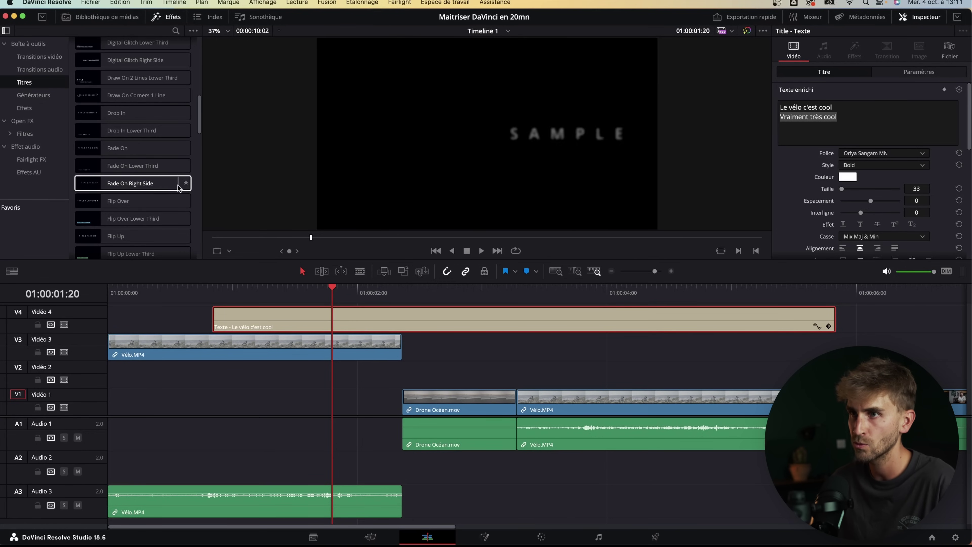
pyautogui.scroll(-15, 77, 115)
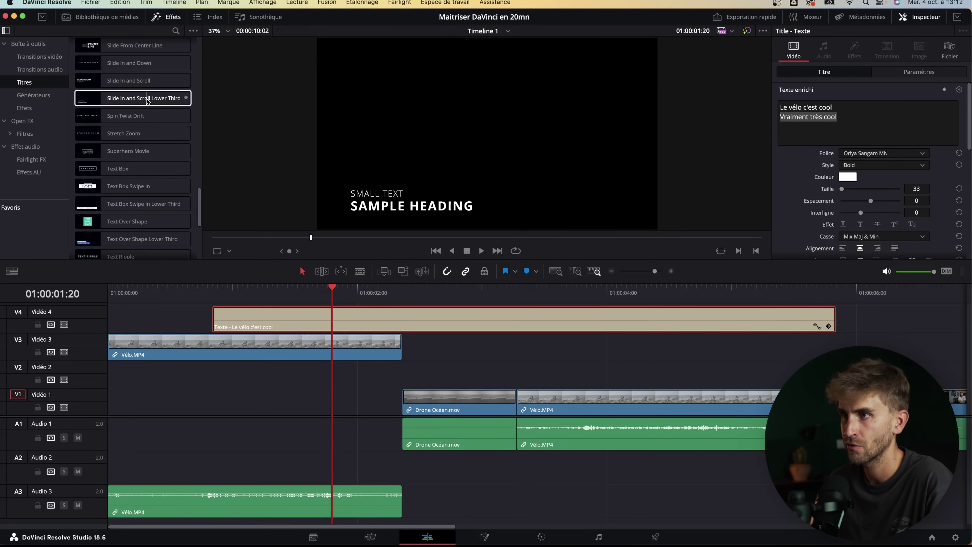
pyautogui.moveTo(169, 99)
pyautogui.mouseDown()
pyautogui.moveTo(494, 360)
pyautogui.moveTo(434, 324)
pyautogui.mouseUp()
pyautogui.click(444, 294)
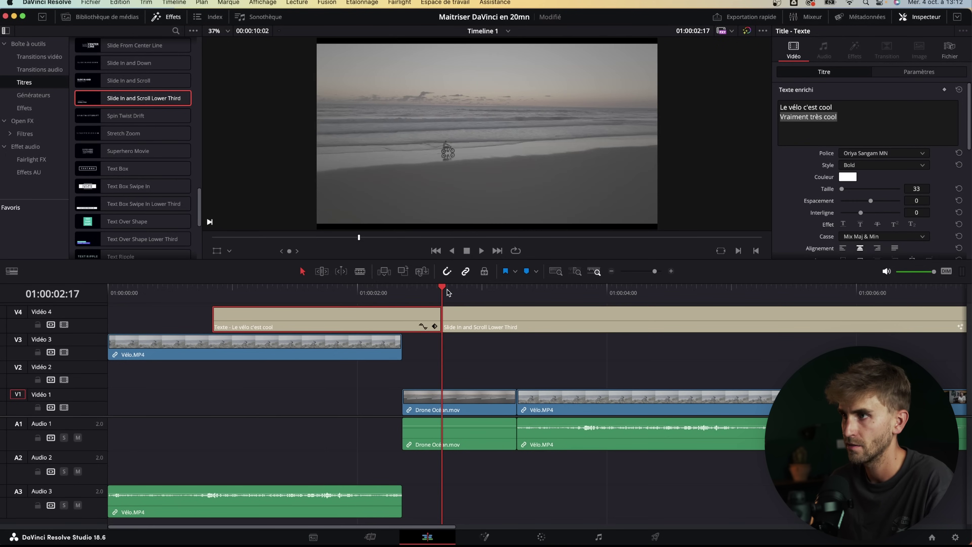
pyautogui.press('space')
pyautogui.press('super+minus')
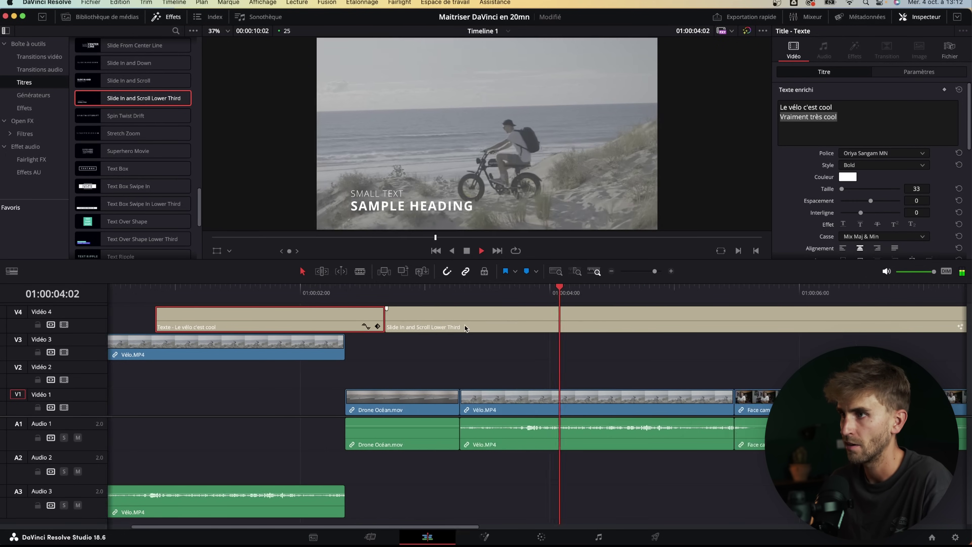
pyautogui.click(40, 57)
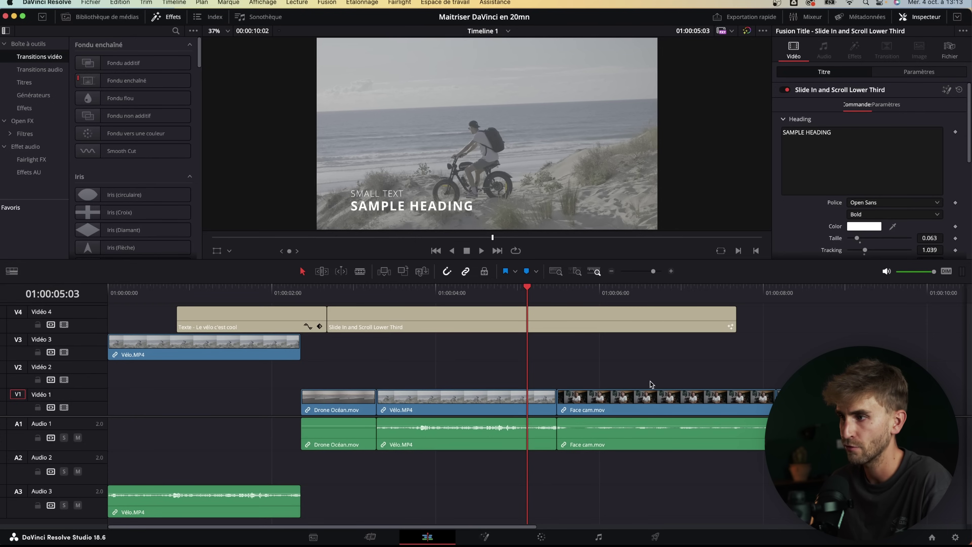
# Add a 0.5-second Cross Dissolve on the Drone Océan/Vélo.MP4 cut on V1 and play it back
pyautogui.click(367, 293)
pyautogui.moveTo(132, 81)
pyautogui.mouseDown()
pyautogui.moveTo(357, 271)
pyautogui.moveTo(336, 398)
pyautogui.moveTo(353, 400)
pyautogui.mouseUp()
pyautogui.click(349, 290)
pyautogui.press('space')
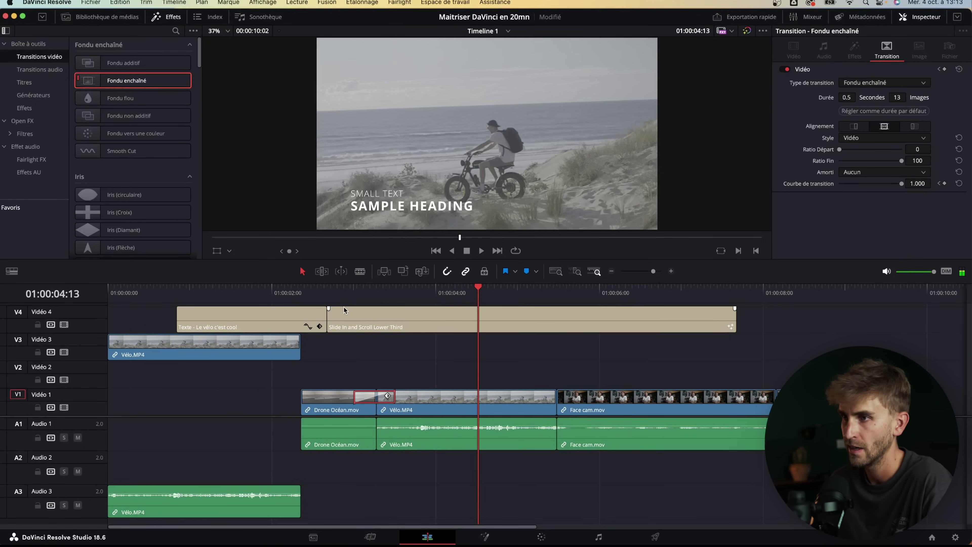
pyautogui.click(317, 289)
pyautogui.click(313, 400)
pyautogui.click(193, 347)
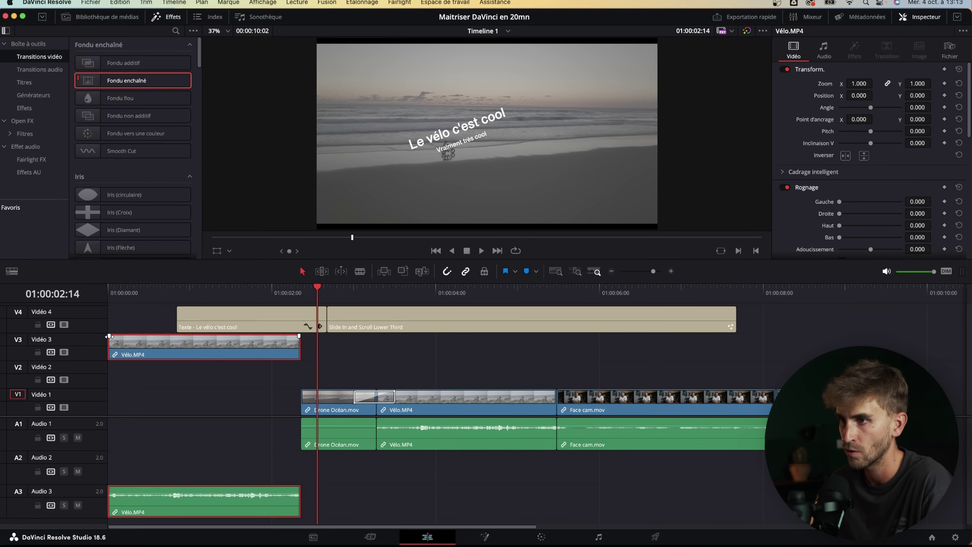
# Drag the V3 Vélo.MP4 fade-out handle back to about -01:14 and play back the fade
pyautogui.moveTo(299, 336); pyautogui.dragTo(258, 335)
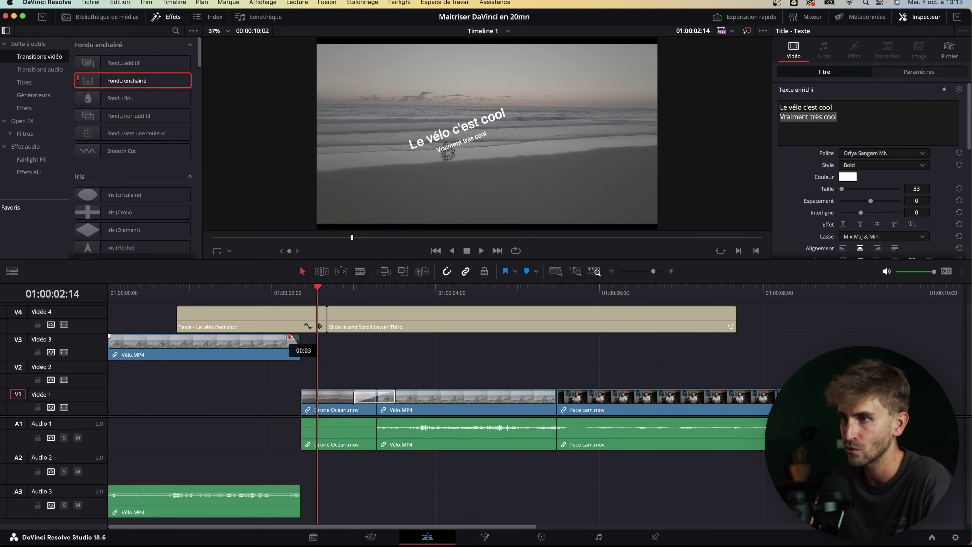
pyautogui.click(212, 290)
pyautogui.press('space')
pyautogui.press('space')
pyautogui.moveTo(252, 336); pyautogui.dragTo(174, 335)
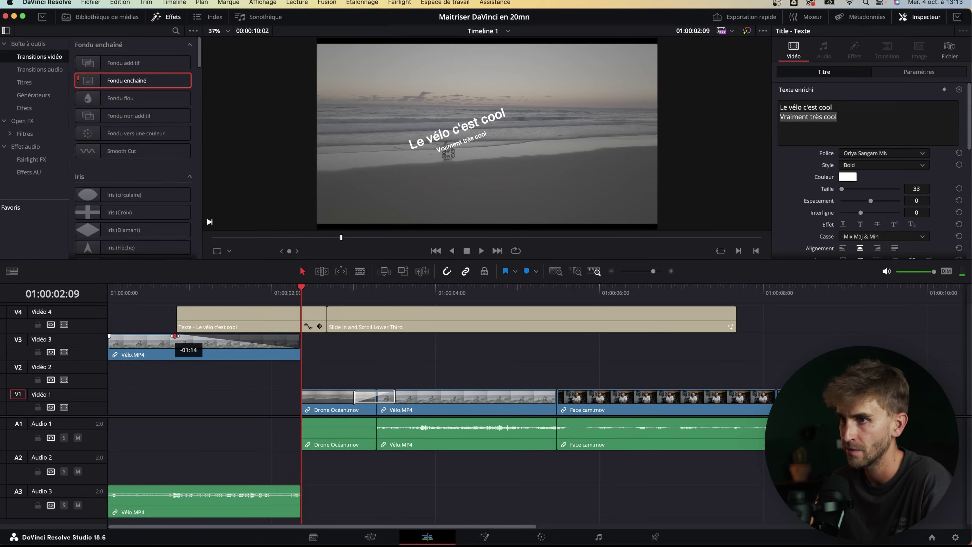
pyautogui.click(174, 289)
pyautogui.press('space')
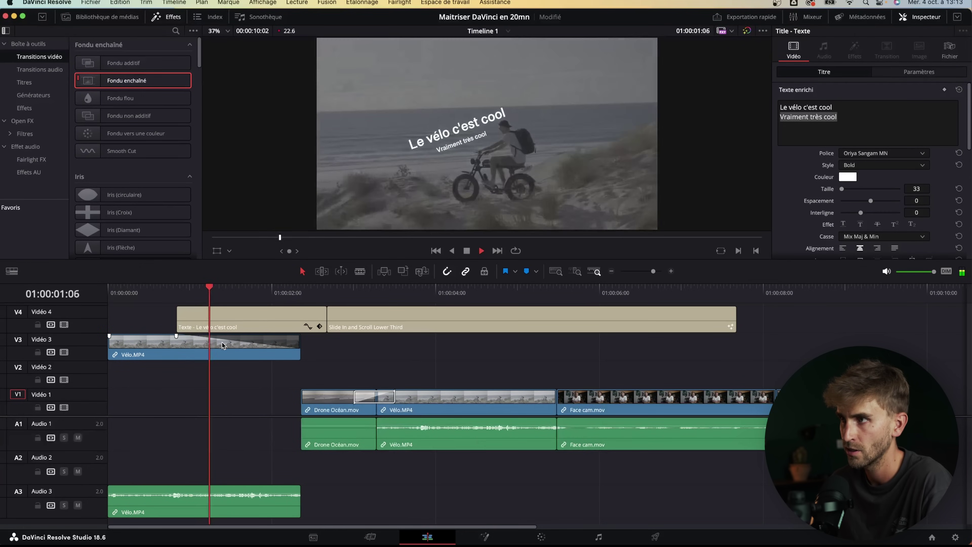
pyautogui.click(245, 347)
pyautogui.press('space')
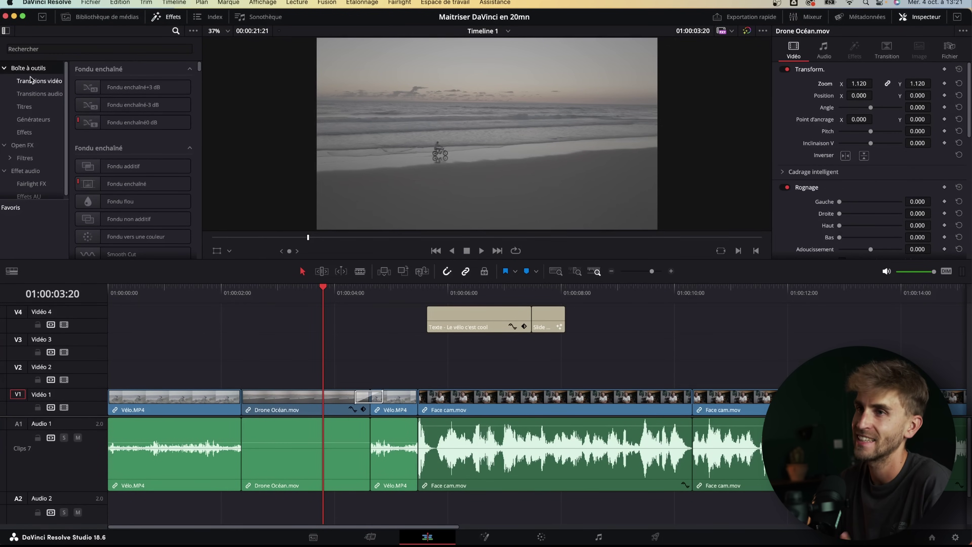
# Search 'camera' in Effects and drop Camera Shake on the Vélo.MP4/Drone Océan.mov cut
pyautogui.scroll(-5, 195, 142)
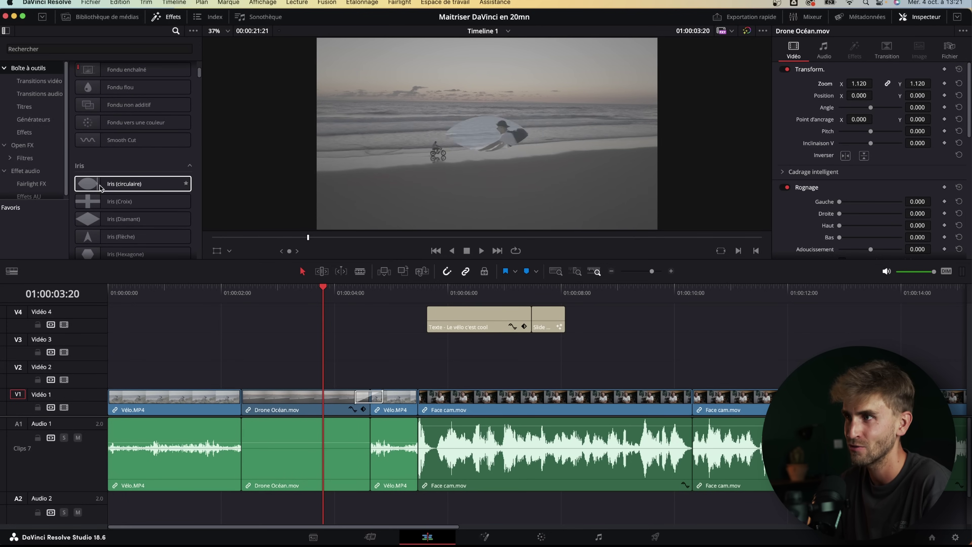
pyautogui.scroll(-3, 100, 184)
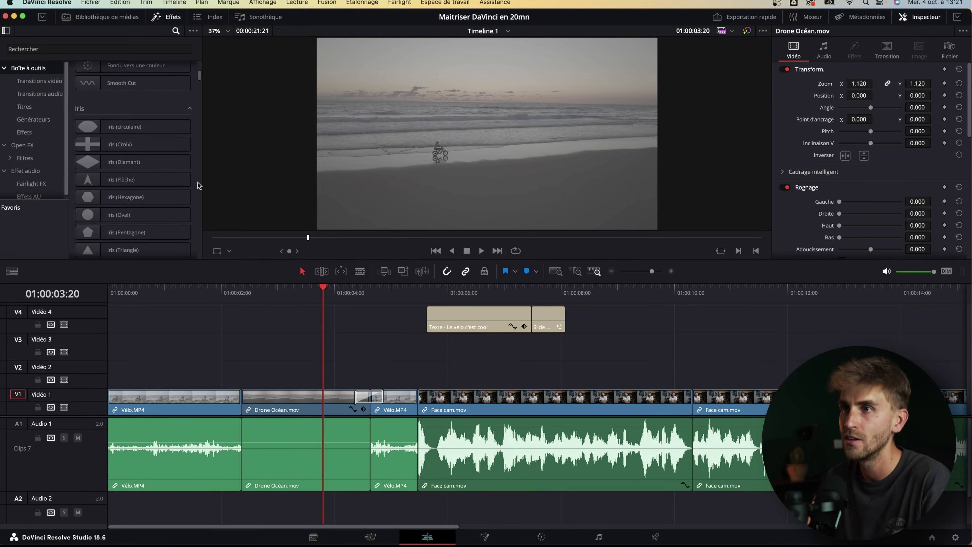
pyautogui.scroll(-5, 197, 197)
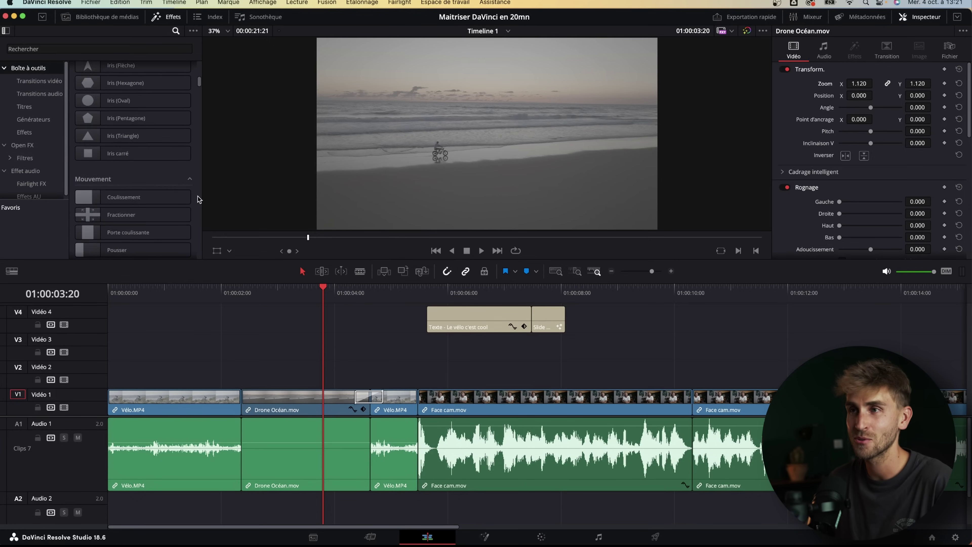
pyautogui.scroll(-5, 197, 197)
pyautogui.scroll(-5, 196, 197)
pyautogui.scroll(10, 197, 197)
pyautogui.scroll(5, 196, 195)
pyautogui.click(88, 47)
pyautogui.write('camera')
pyautogui.moveTo(136, 88)
pyautogui.mouseDown()
pyautogui.moveTo(243, 398)
pyautogui.moveTo(210, 405)
pyautogui.mouseUp()
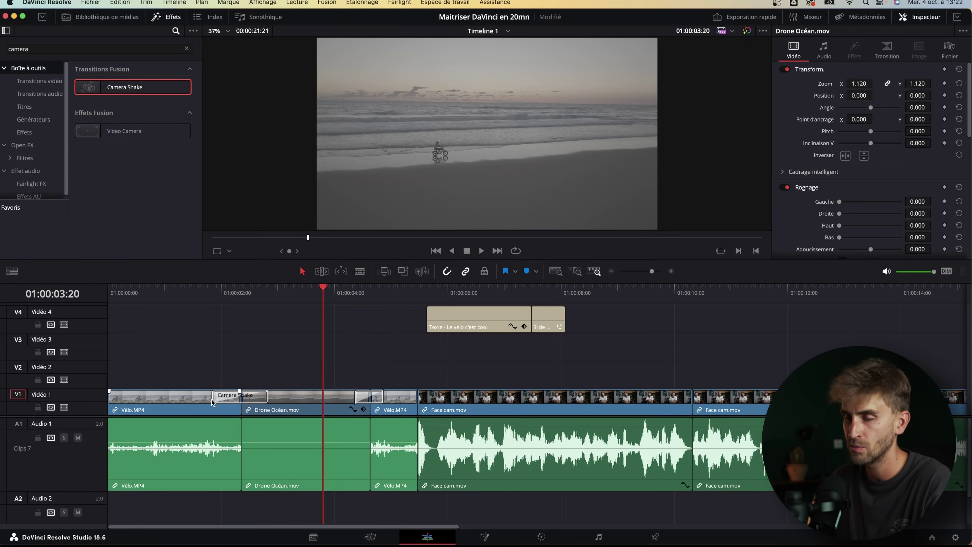
# Play back the Camera Shake transition and save the project
pyautogui.click(212, 399)
pyautogui.click(199, 293)
pyautogui.press('space')
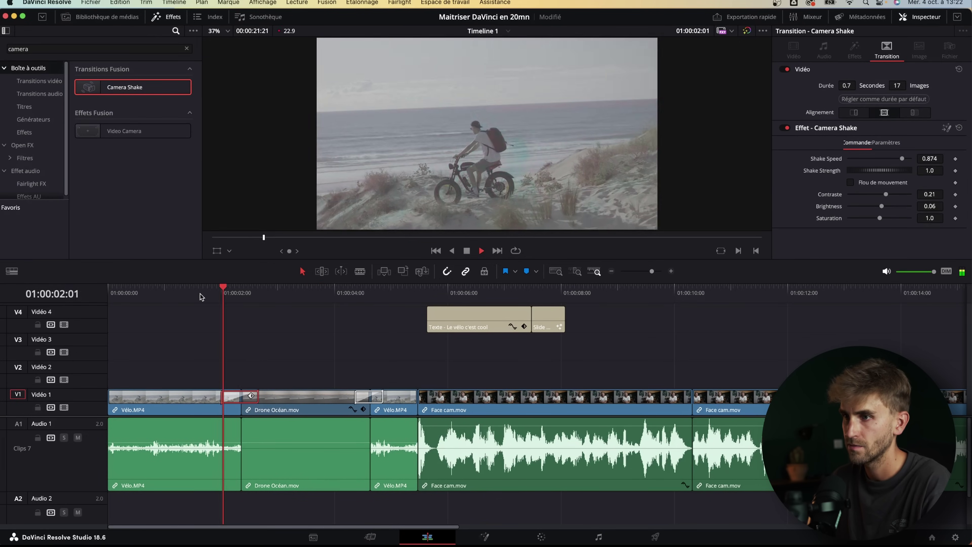
pyautogui.click(210, 294)
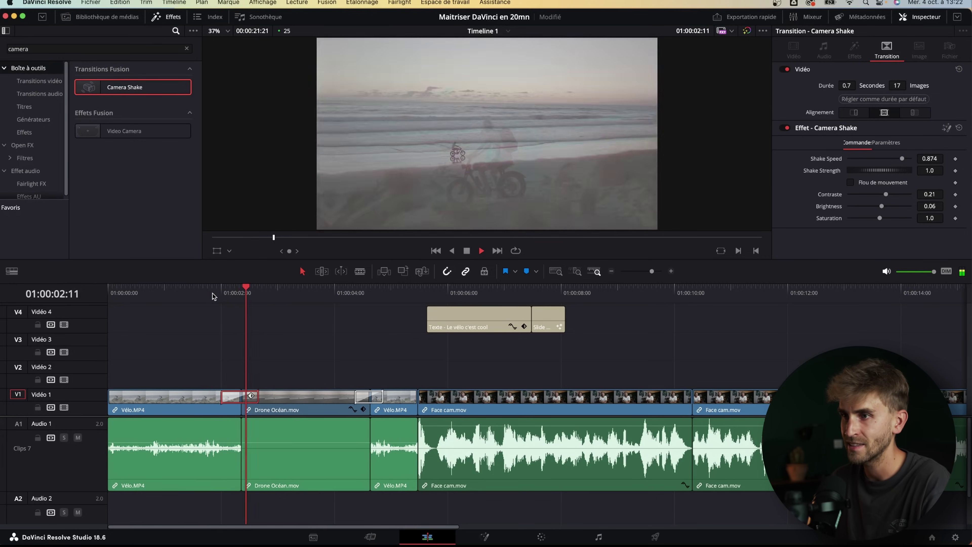
pyautogui.press('space')
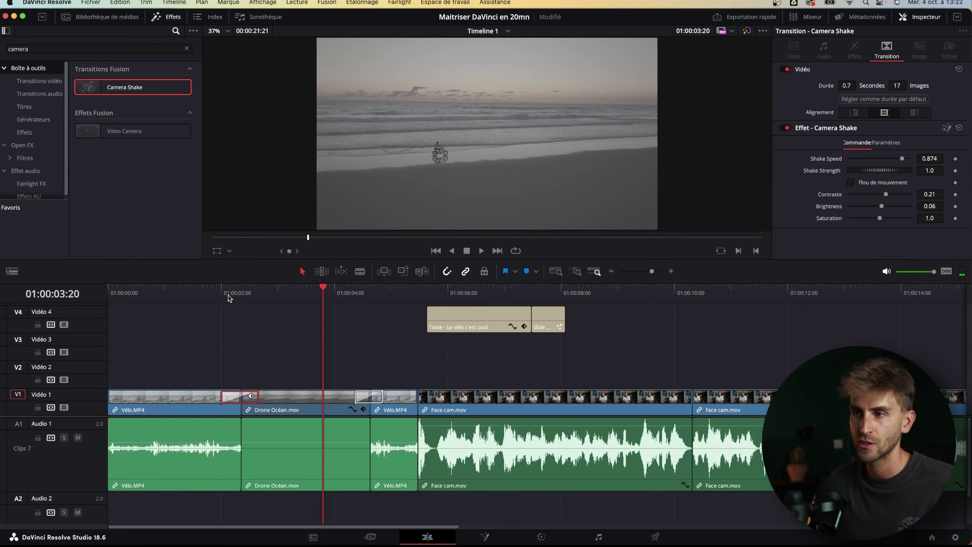
pyautogui.press('super+s')
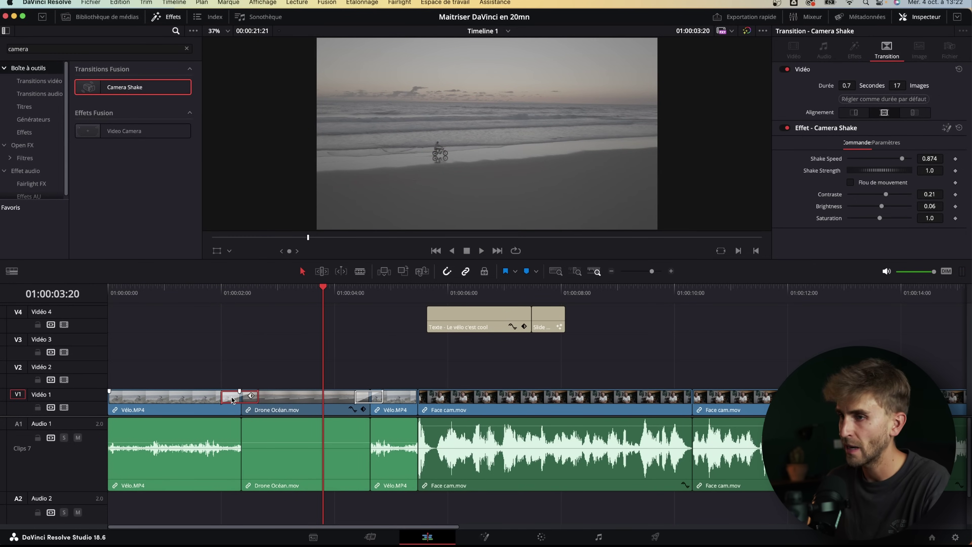
pyautogui.click(799, 128)
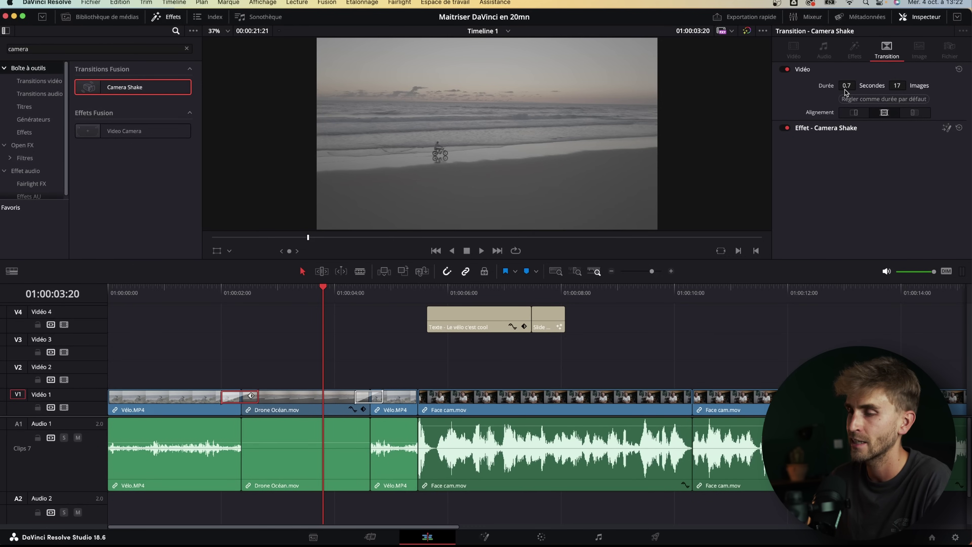
# Replace Camera Shake with a Luma Wipe found by searching 'luma', then play the wipe back
pyautogui.press('Delete')
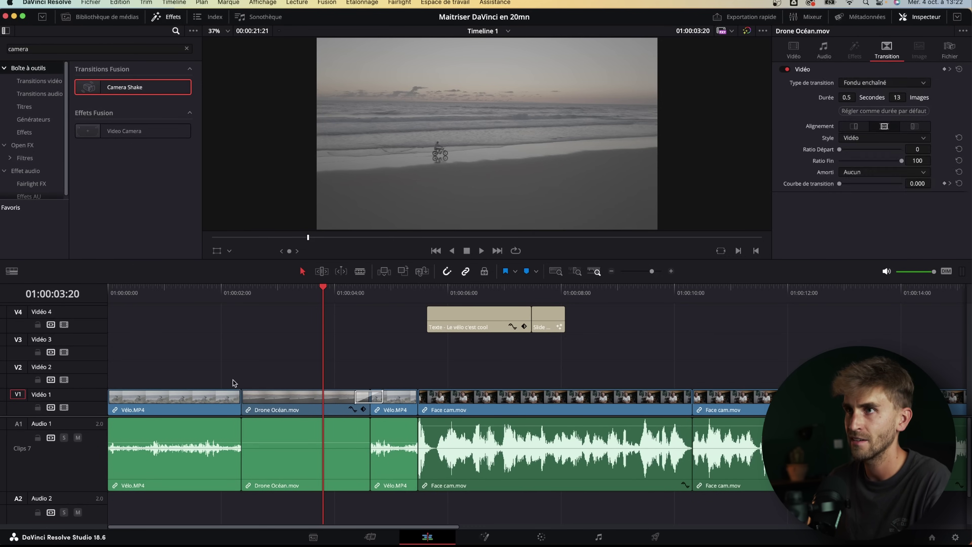
pyautogui.doubleClick(172, 48)
pyautogui.write('luma')
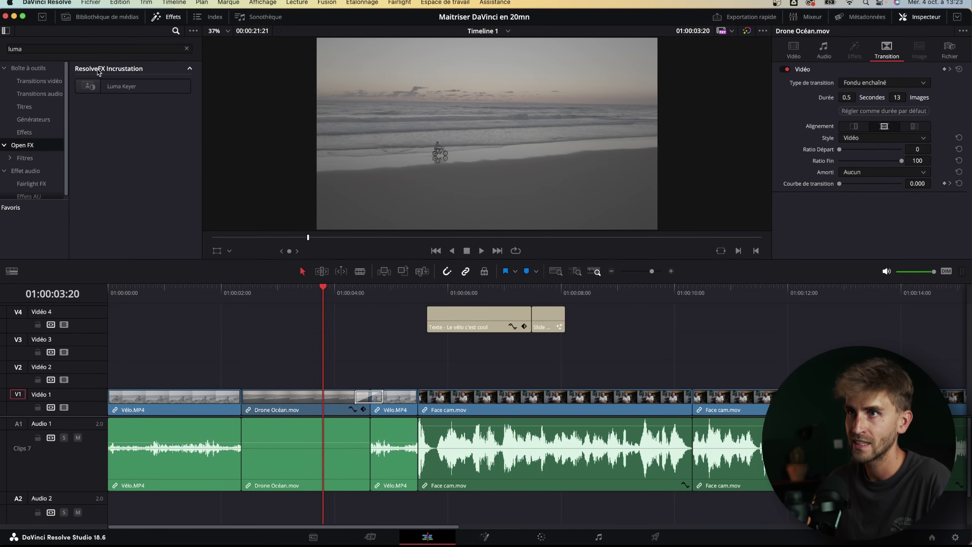
pyautogui.click(20, 69)
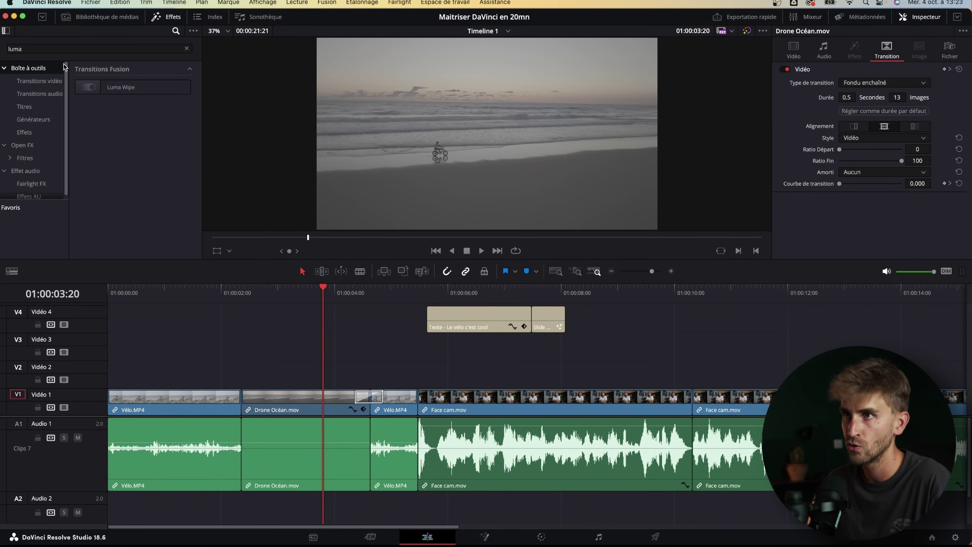
pyautogui.moveTo(119, 88); pyautogui.dragTo(241, 396)
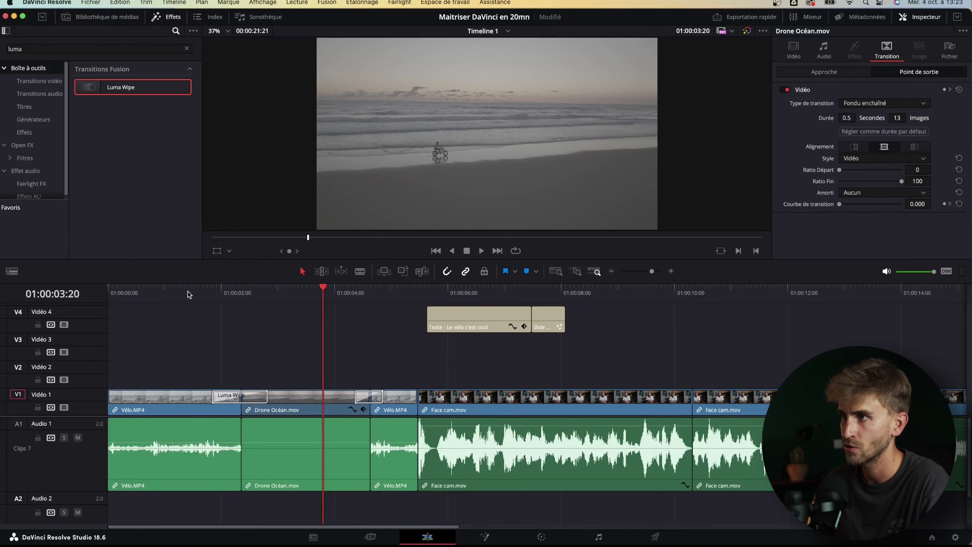
pyautogui.click(187, 293)
pyautogui.press('space')
pyautogui.click(171, 301)
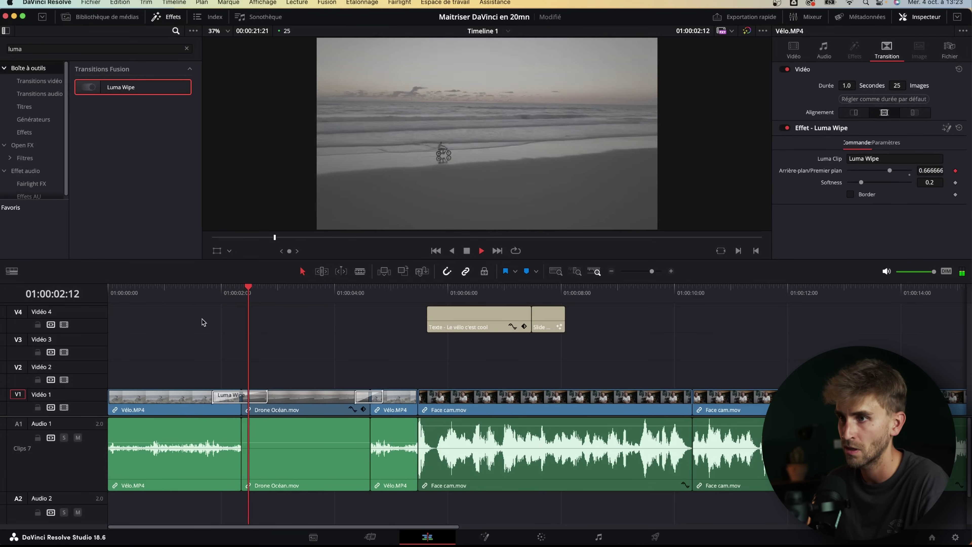
pyautogui.click(203, 292)
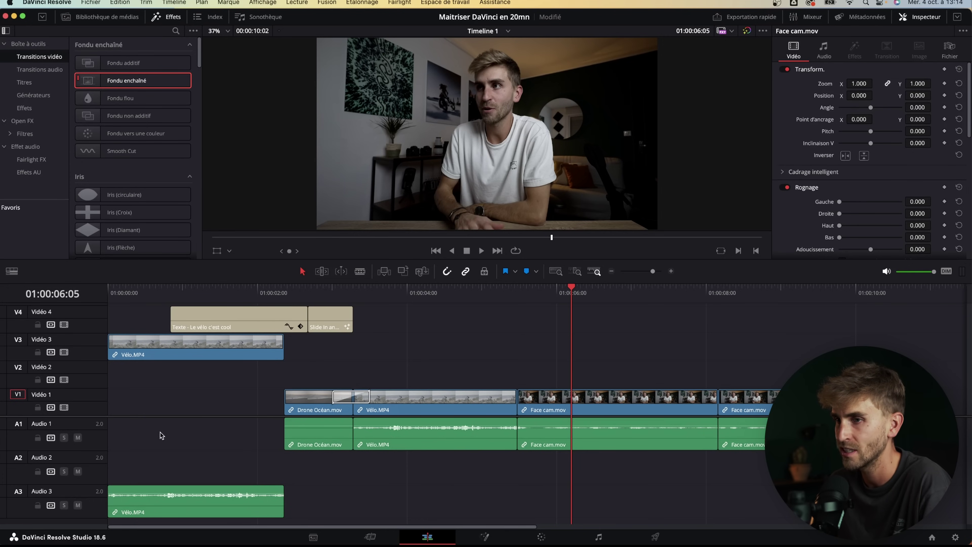
# Enlarge Audio 1, raise Face cam.mov's volume to about 20 dB, and check levels in the Mixer
pyautogui.moveTo(73, 449); pyautogui.dragTo(69, 491)
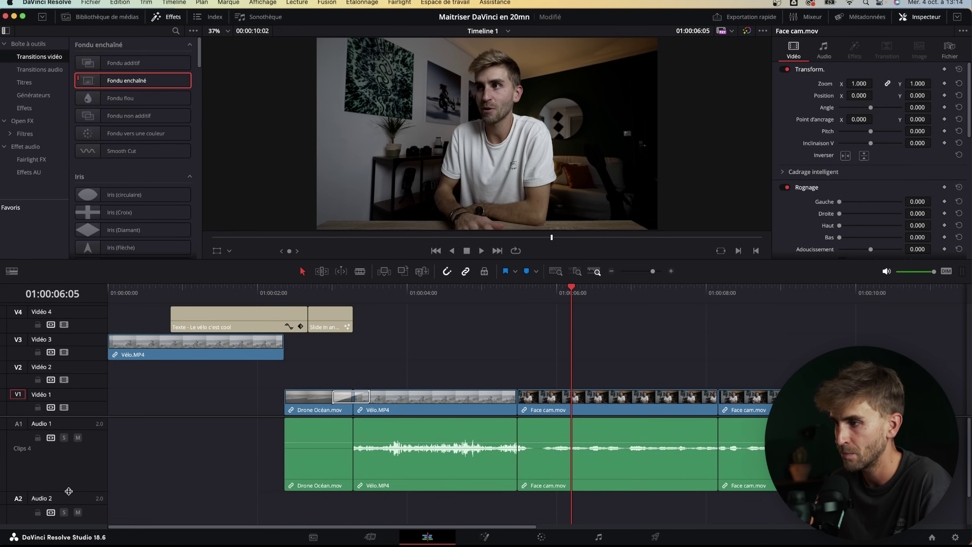
pyautogui.scroll(3, 588, 446)
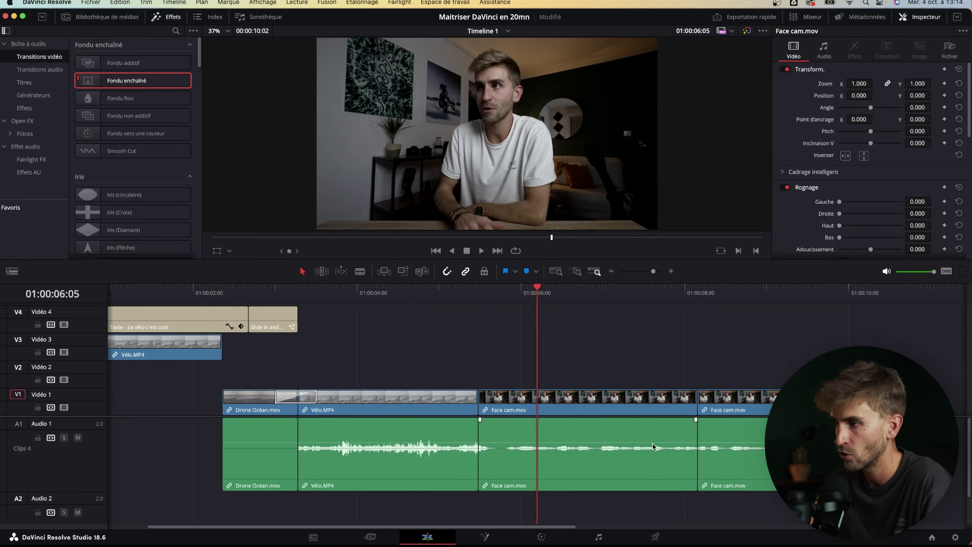
pyautogui.moveTo(598, 442); pyautogui.dragTo(597, 427)
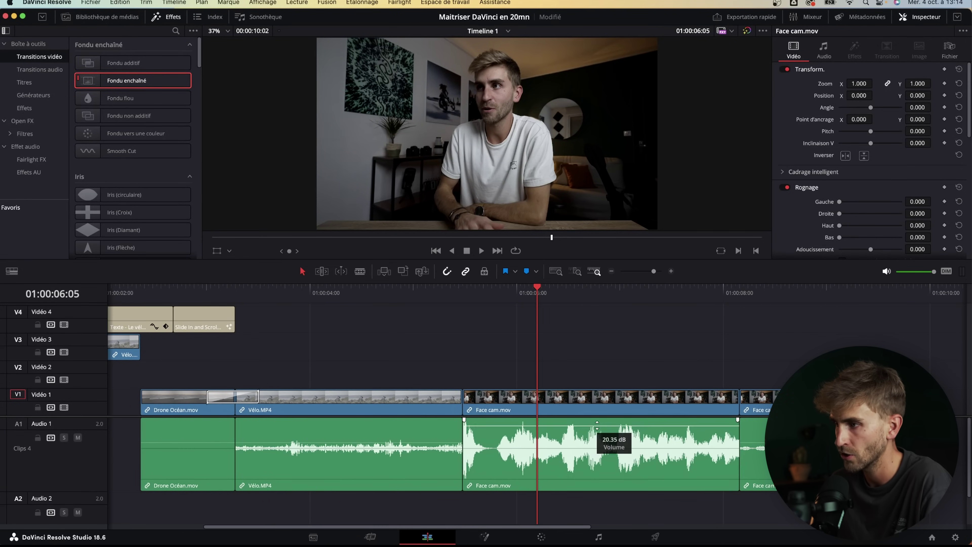
pyautogui.moveTo(597, 427); pyautogui.dragTo(597, 425)
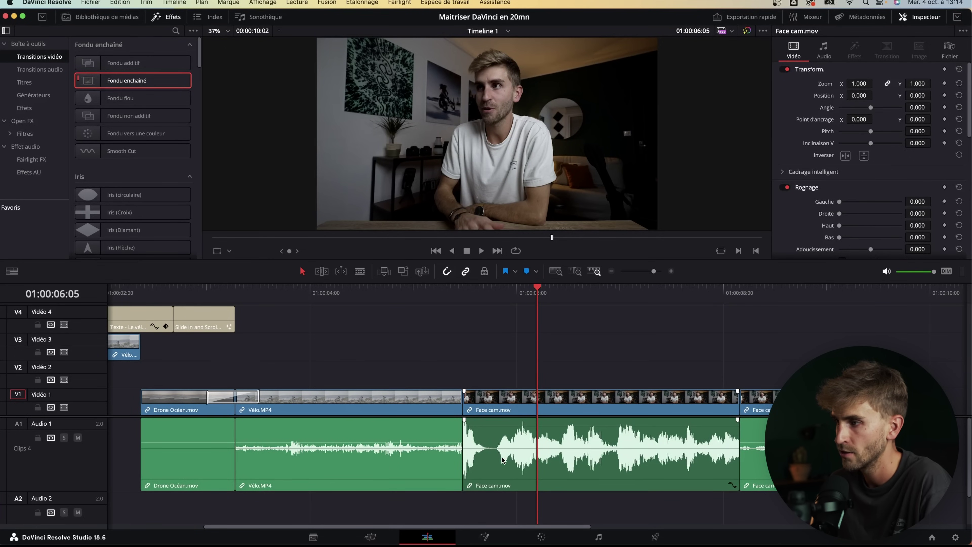
pyautogui.press('super+equal')
pyautogui.click(464, 293)
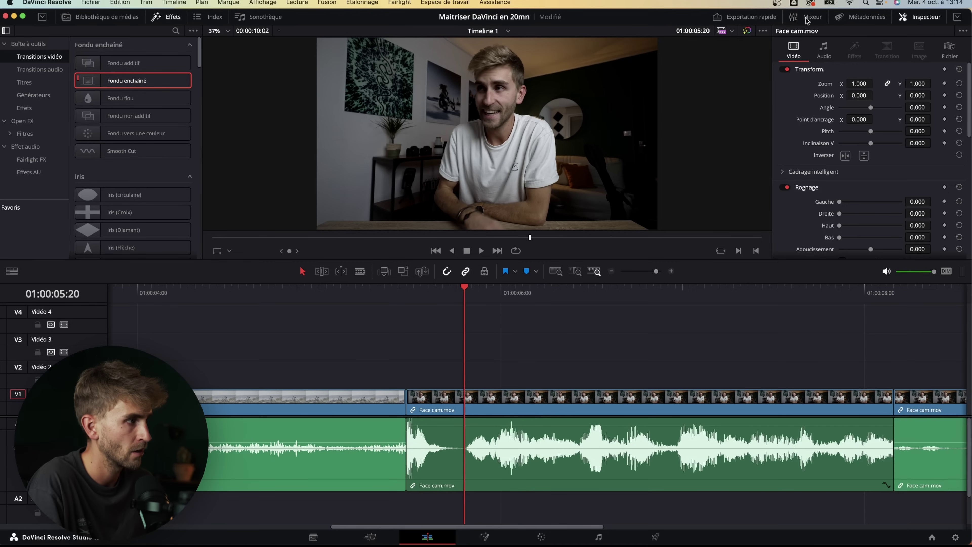
pyautogui.click(806, 18)
pyautogui.press('space')
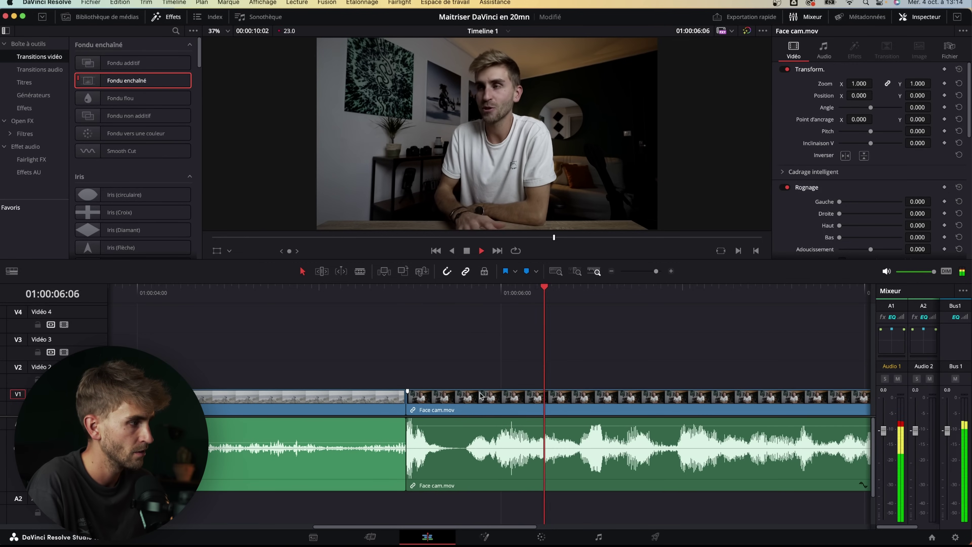
pyautogui.press('space')
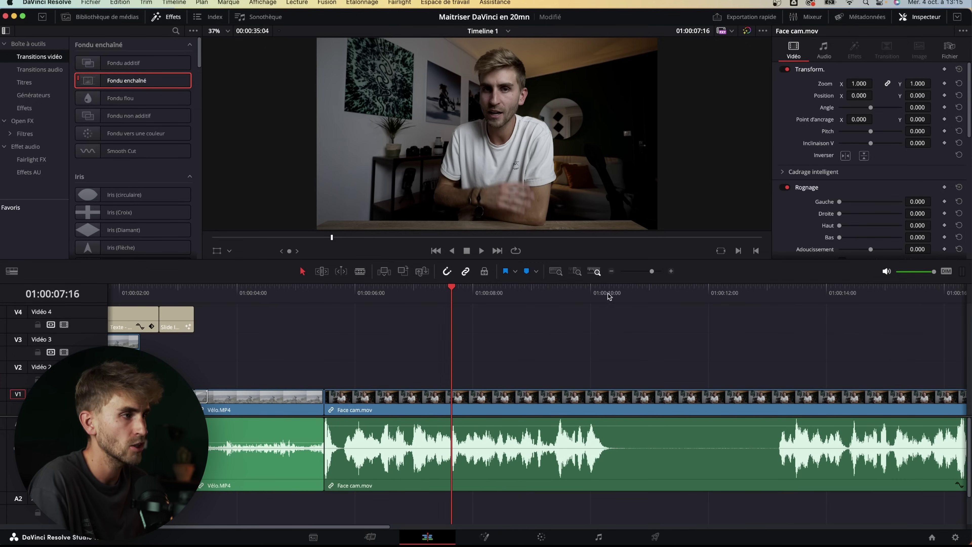
pyautogui.moveTo(592, 294); pyautogui.dragTo(610, 296)
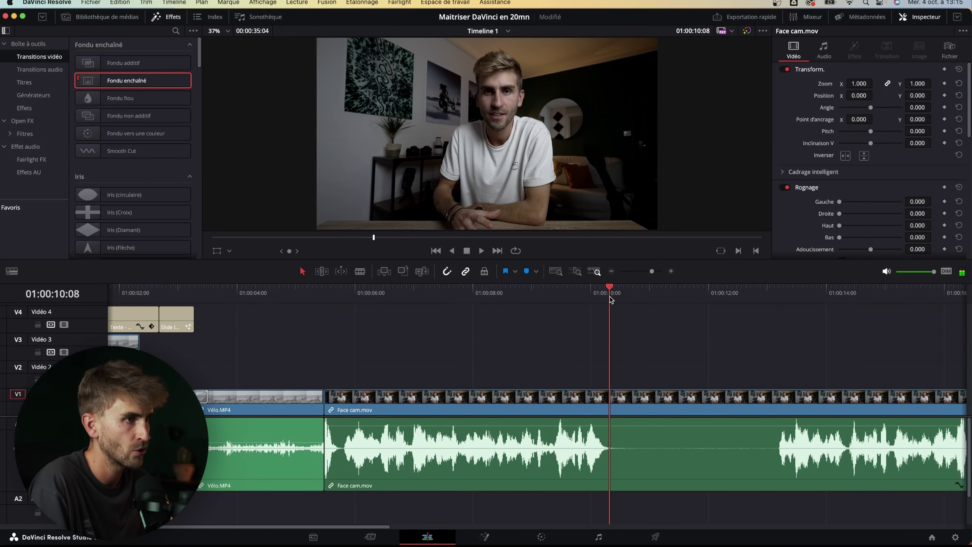
pyautogui.click(362, 274)
pyautogui.click(609, 402)
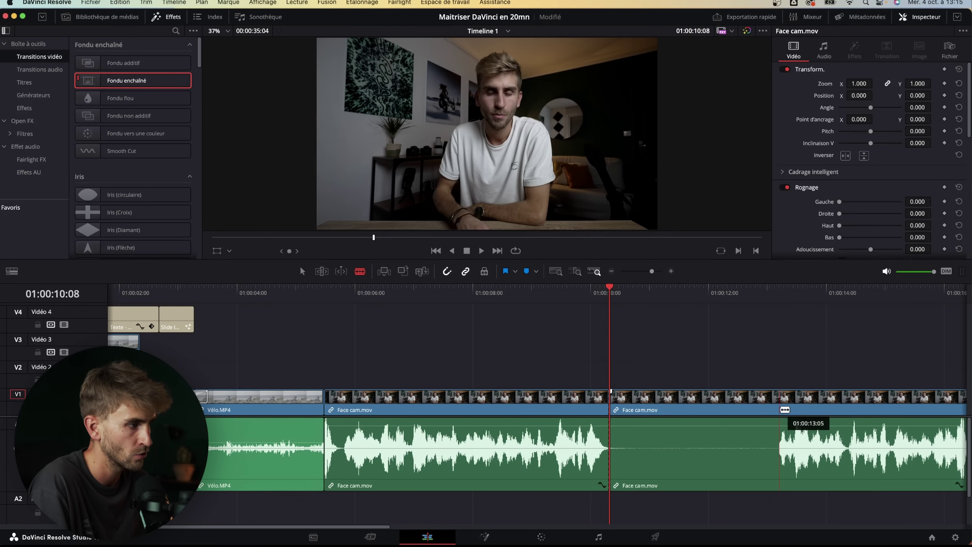
pyautogui.click(777, 411)
pyautogui.click(301, 271)
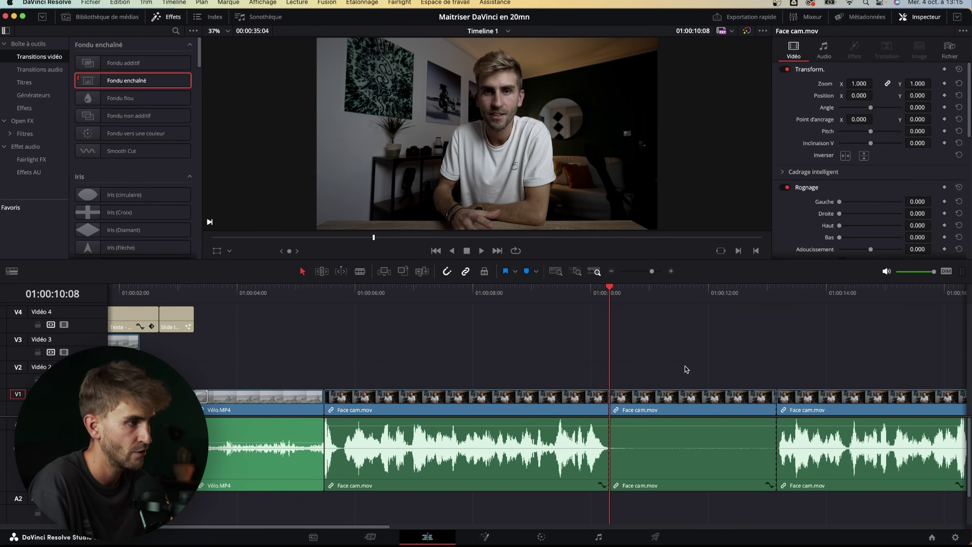
pyautogui.click(683, 402)
pyautogui.press('BackSpace')
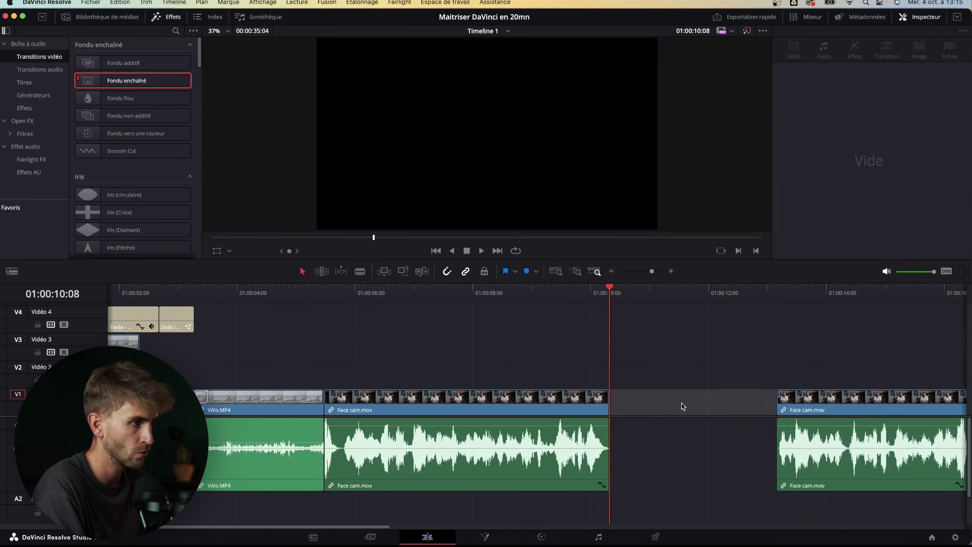
pyautogui.click(683, 406)
pyautogui.press('BackSpace')
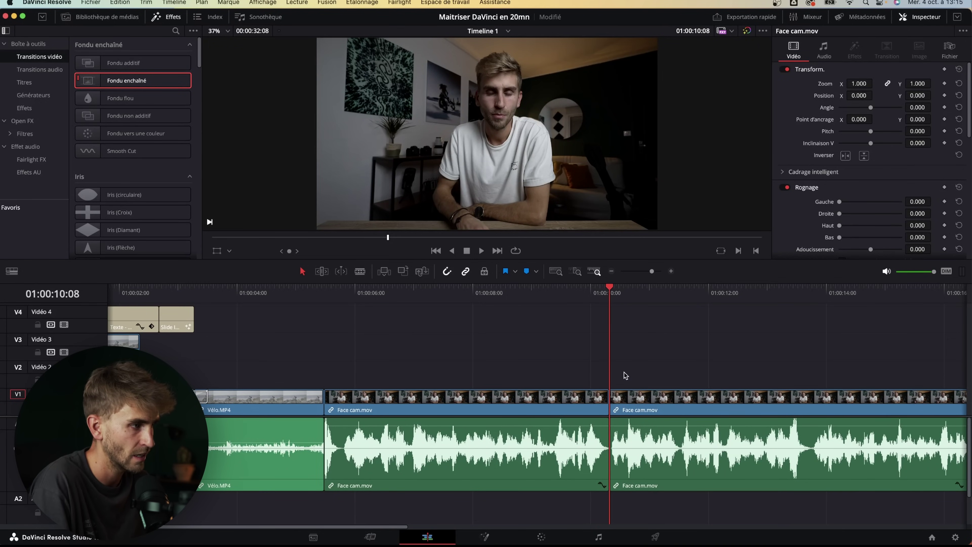
pyautogui.hotkey('ctrl', 'z')
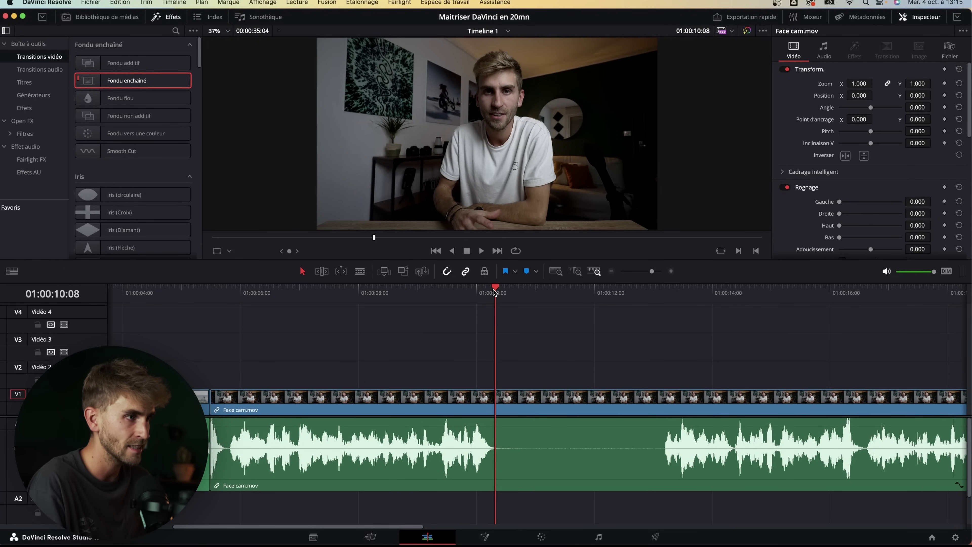
# Split Face cam.mov around 01:00:08:23 and 01:00:19:15 and ripple-delete the silent sections
pyautogui.moveTo(494, 287)
pyautogui.mouseDown()
pyautogui.moveTo(413, 293)
pyautogui.moveTo(665, 296)
pyautogui.mouseUp()
pyautogui.hotkey('ctrl', 'b')
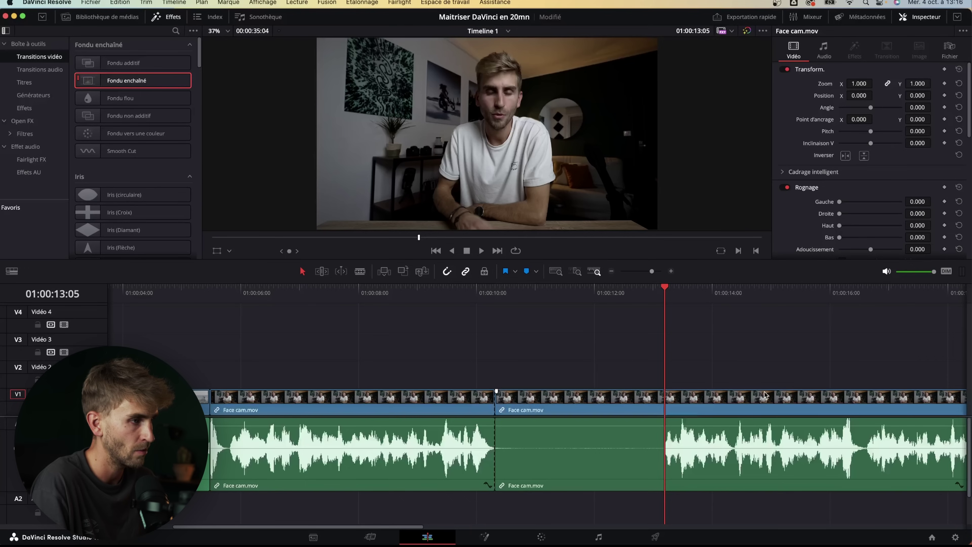
pyautogui.moveTo(661, 288); pyautogui.dragTo(665, 298)
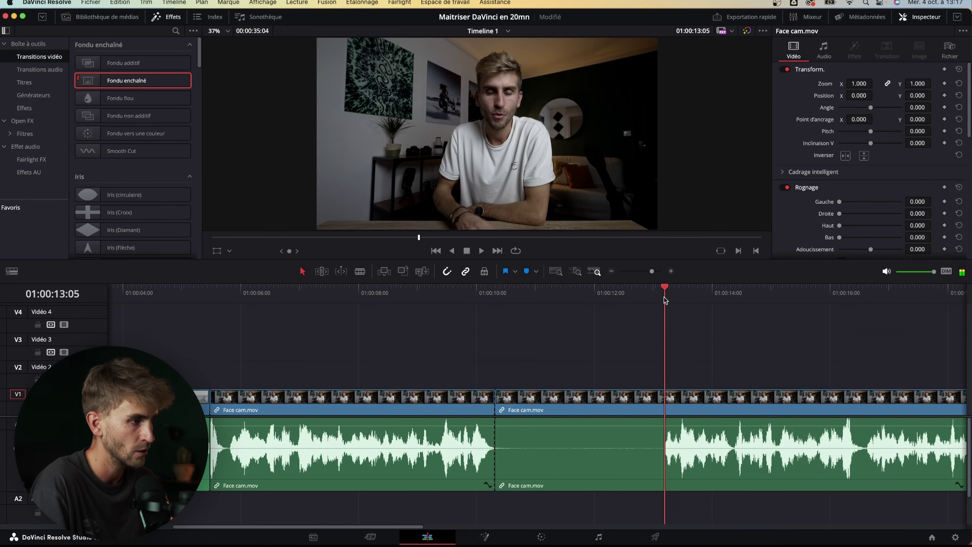
pyautogui.press('super+shift+bracketleft')
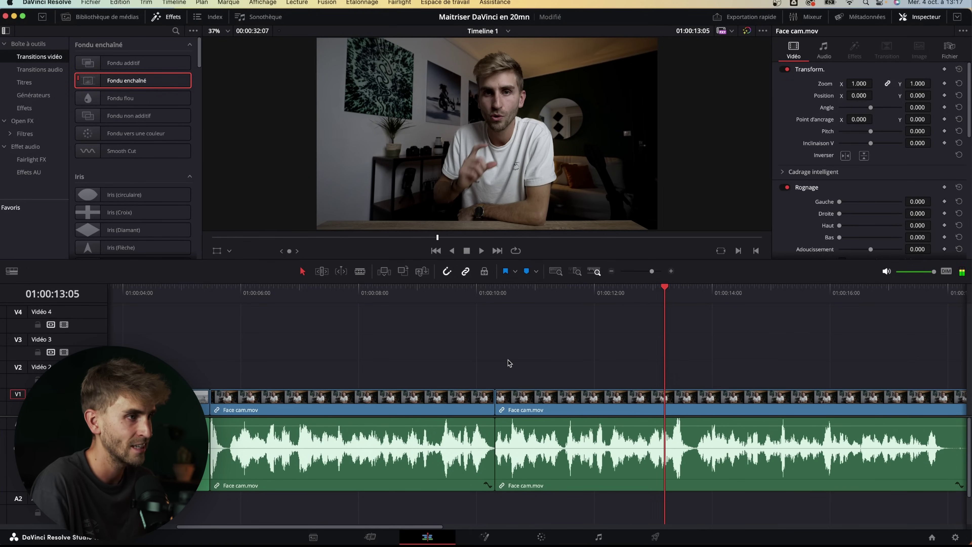
pyautogui.press('super+minus')
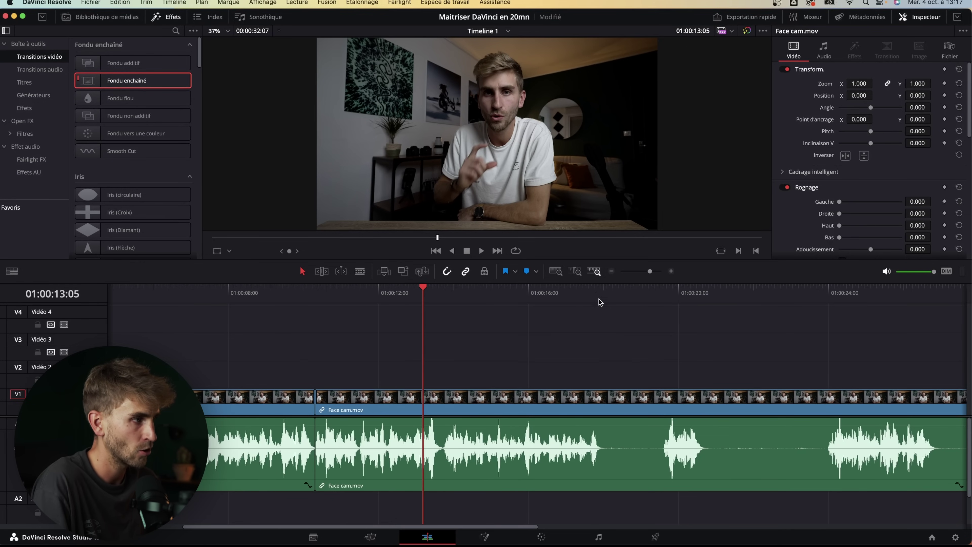
pyautogui.click(663, 297)
pyautogui.press('super+b')
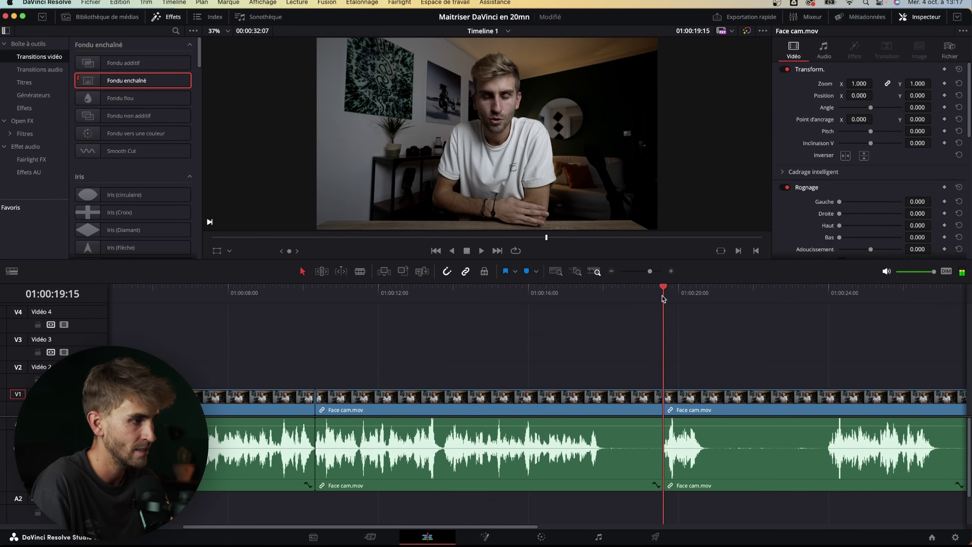
pyautogui.moveTo(663, 299); pyautogui.dragTo(600, 306)
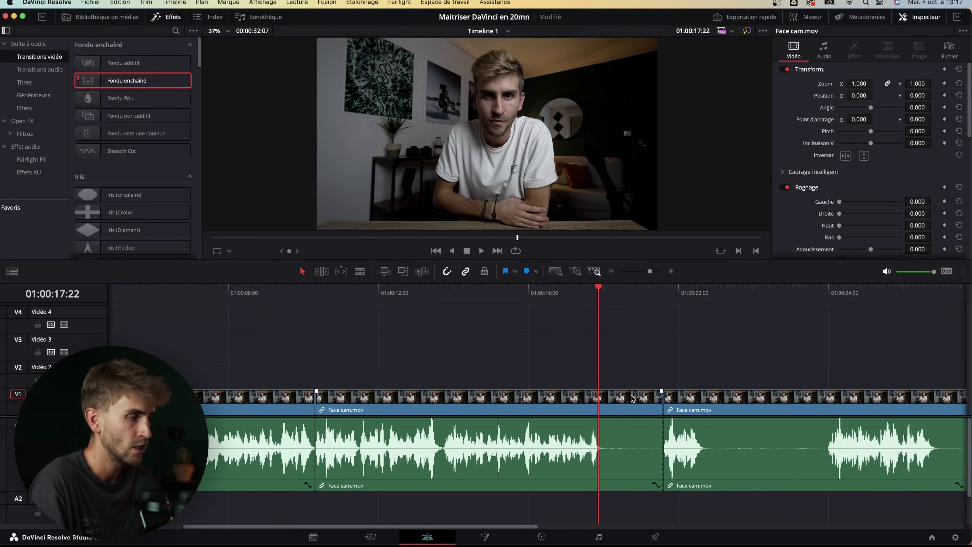
pyautogui.hotkey('ctrl', 'shift', ']')
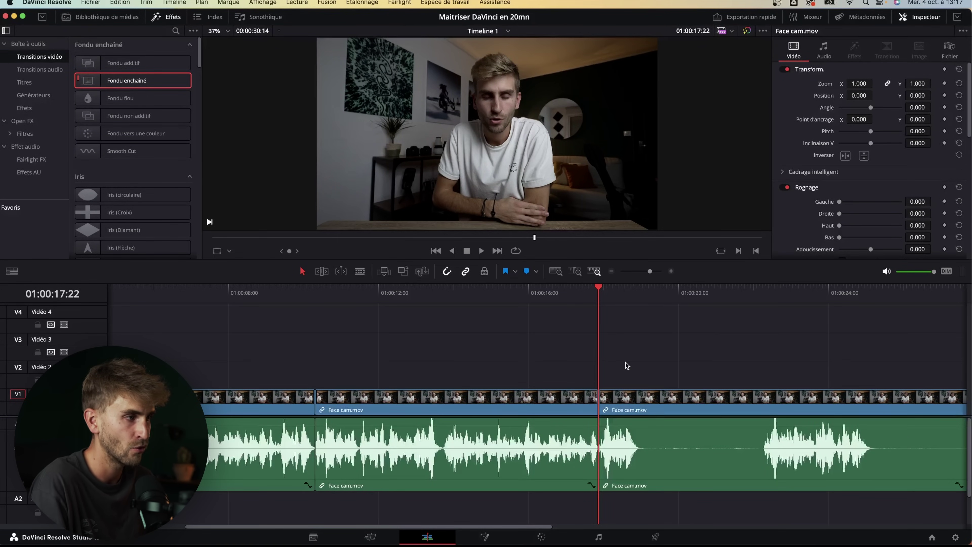
# Trim the third clip's silent start and delete everything after 01:00:21:21
pyautogui.hscroll(5, 623, 363)
pyautogui.moveTo(512, 293)
pyautogui.mouseDown()
pyautogui.moveTo(517, 305)
pyautogui.moveTo(548, 294)
pyautogui.moveTo(647, 298)
pyautogui.mouseUp()
pyautogui.hotkey('ctrl', 'b')
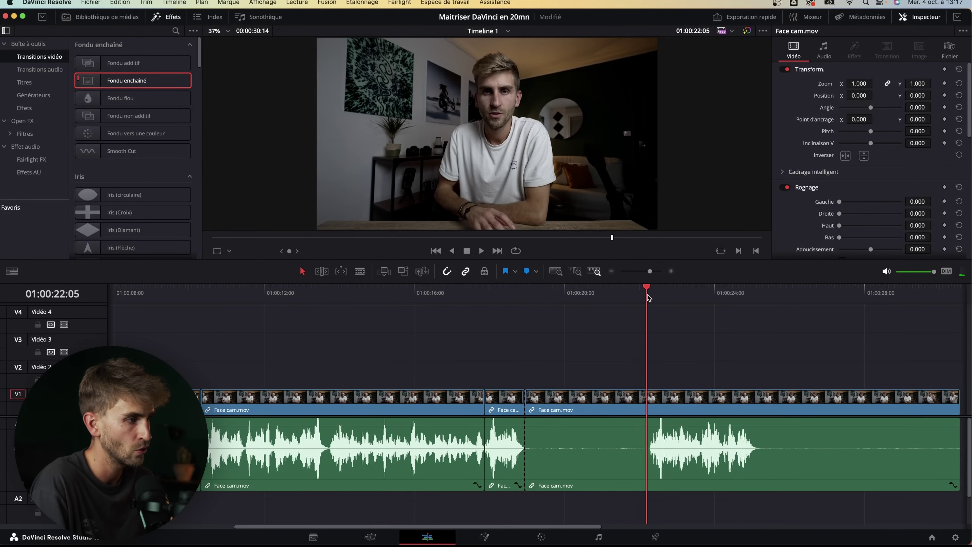
pyautogui.moveTo(647, 298); pyautogui.dragTo(647, 299)
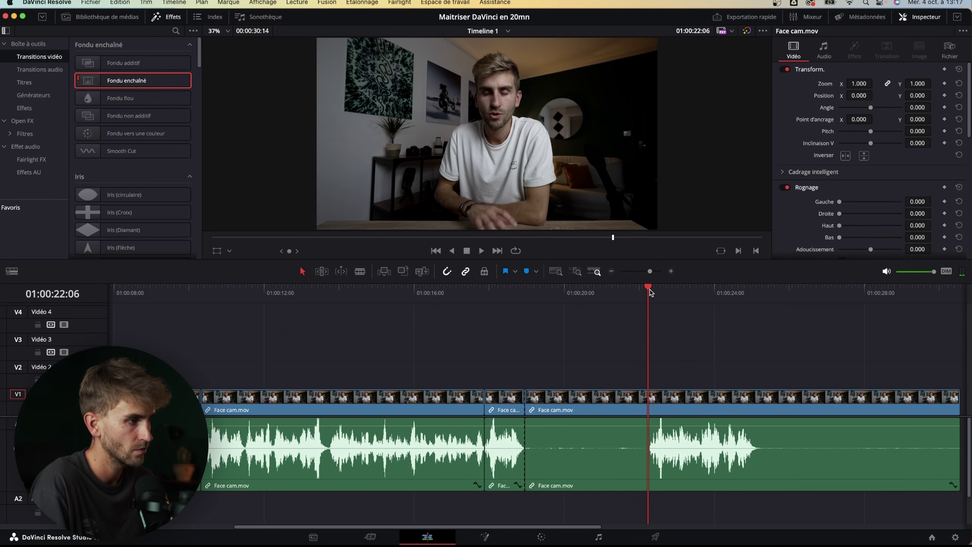
pyautogui.press('super+shift+bracketleft')
pyautogui.click(633, 295)
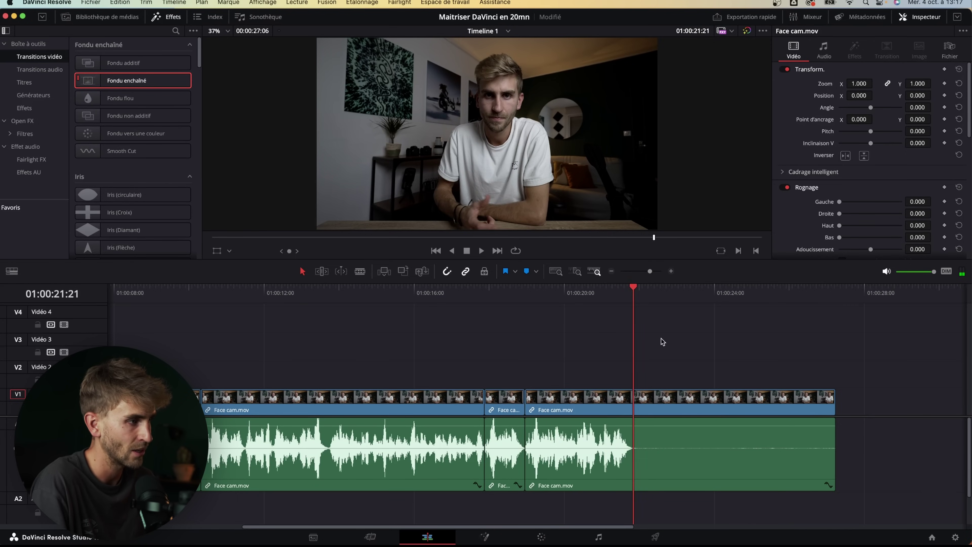
pyautogui.press('super+shift+bracketright')
# Open Keyboard Customization and show its shortcut preset list
pyautogui.scroll(-1, 439, 366)
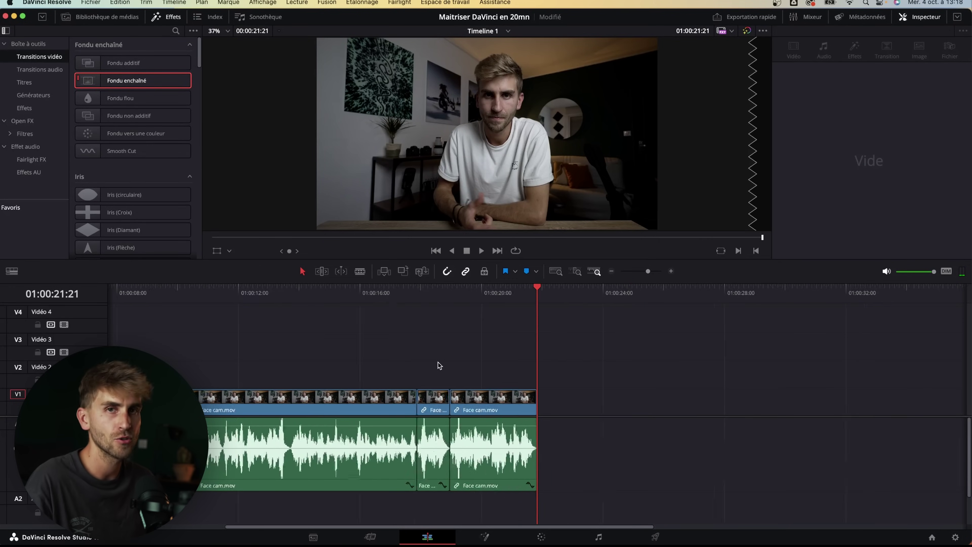
pyautogui.scroll(-3, 425, 366)
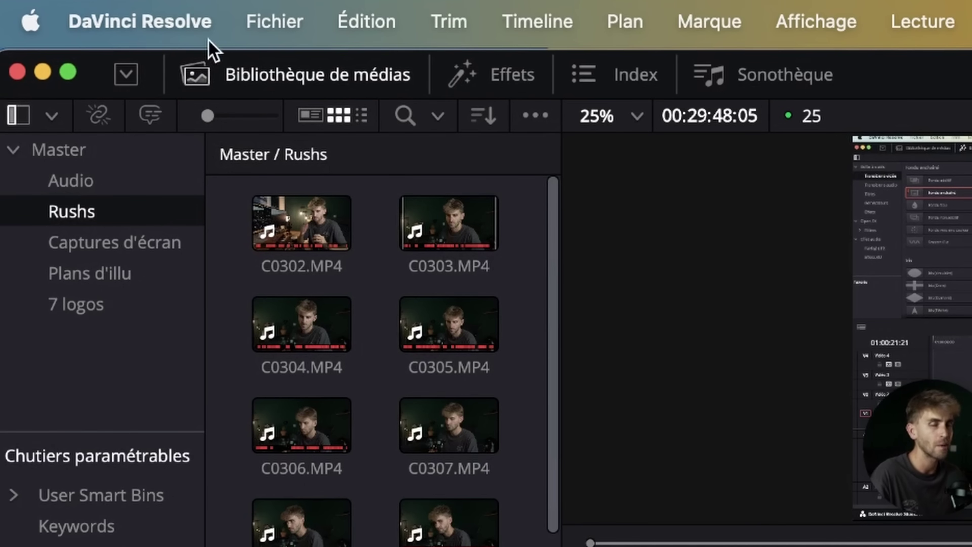
pyautogui.click(69, 3)
pyautogui.click(66, 45)
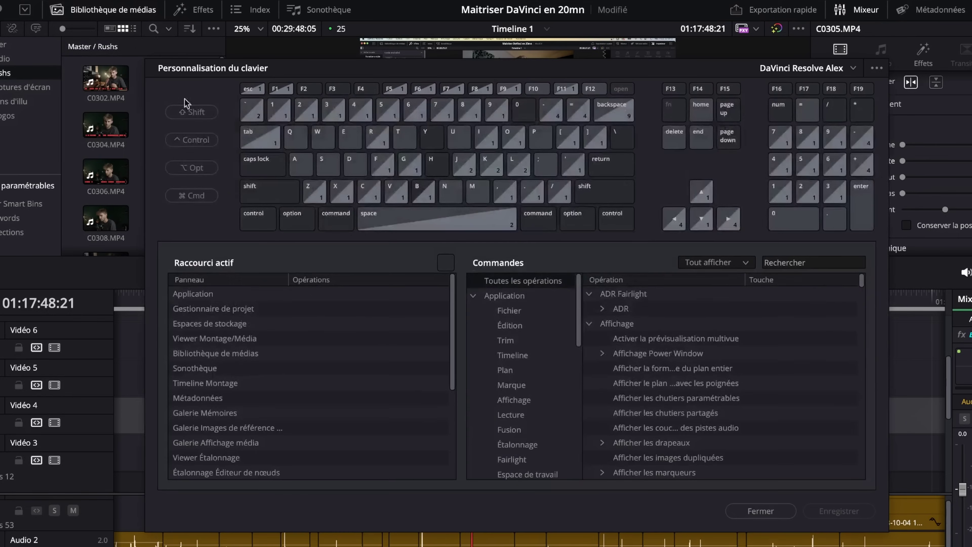
pyautogui.click(850, 67)
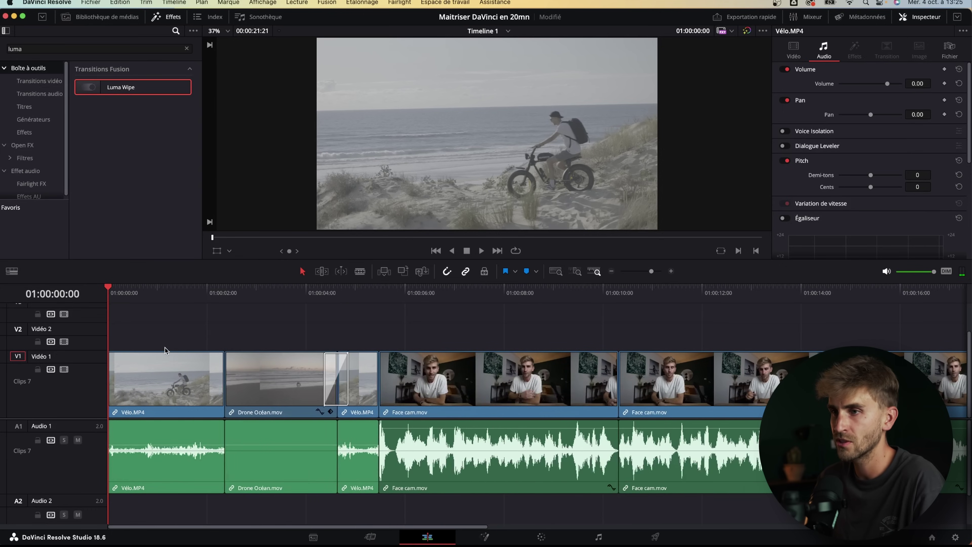
# Select the first Vélo.MP4 clip, save the project, and open its keyframe curve graph
pyautogui.press('super+equal')
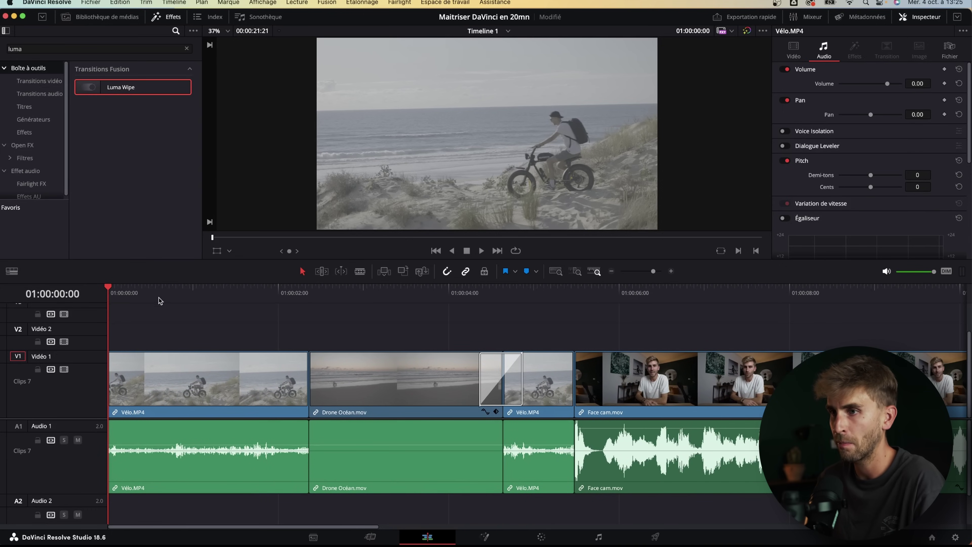
pyautogui.click(152, 292)
pyautogui.click(190, 367)
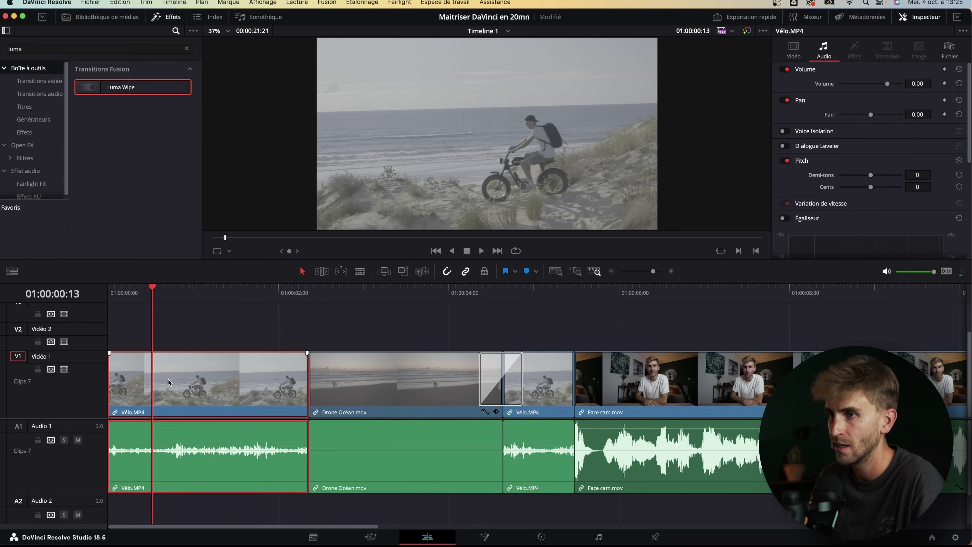
pyautogui.press('super+equal')
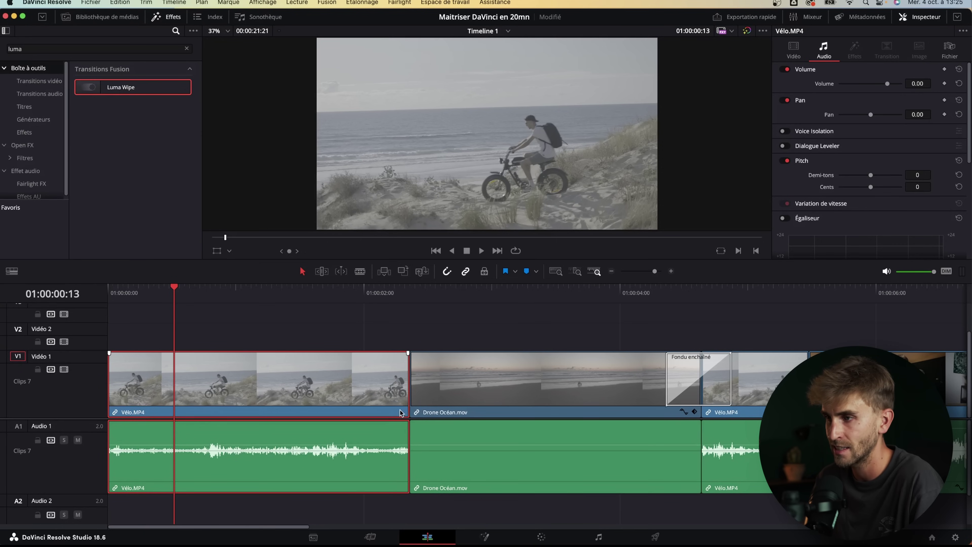
pyautogui.click(377, 392)
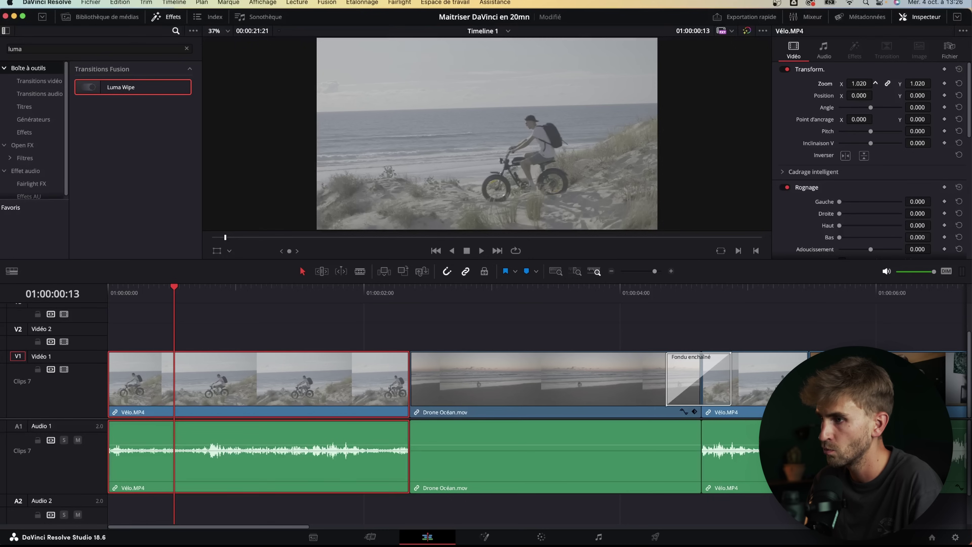
pyautogui.press('super+s')
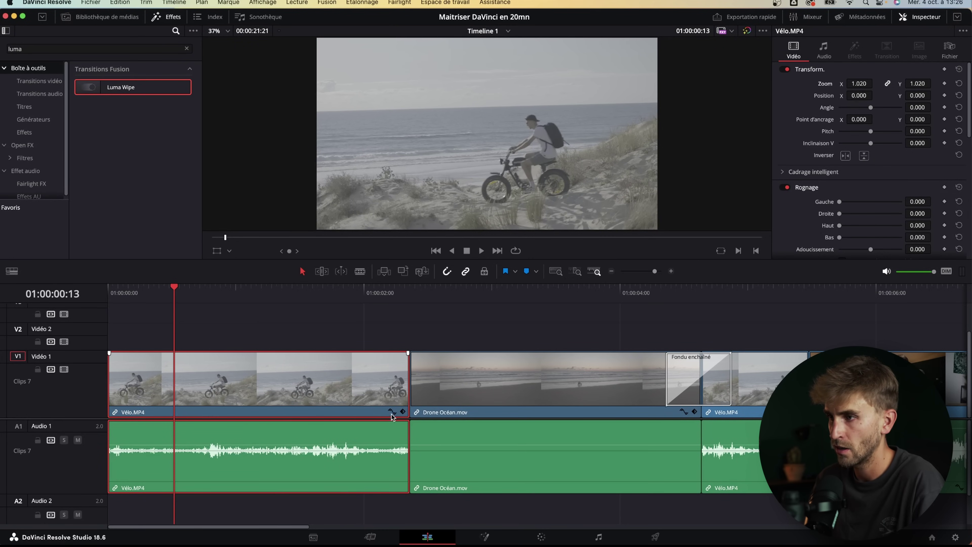
pyautogui.click(391, 412)
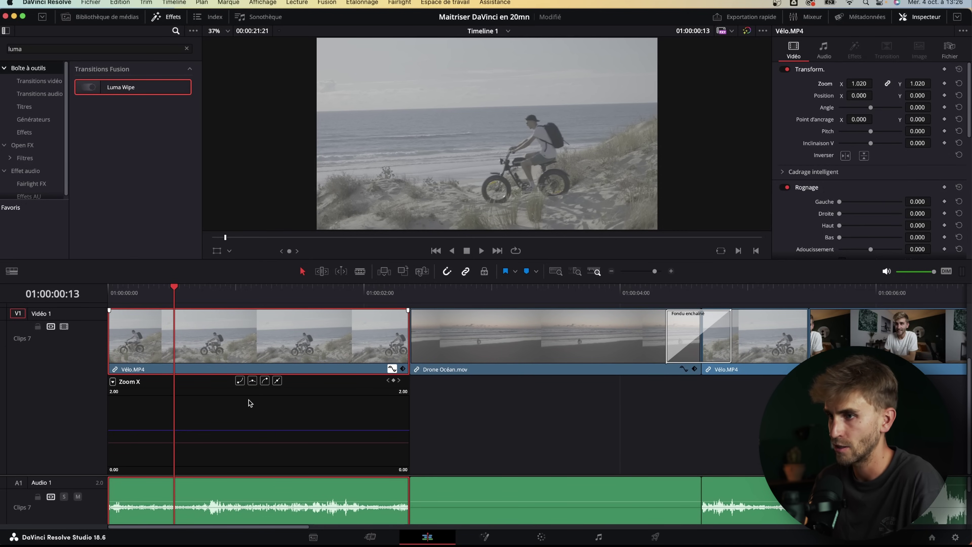
# Toggle the curve parameters so only the Variation de la vitesse curve is shown
pyautogui.click(113, 382)
pyautogui.click(216, 353)
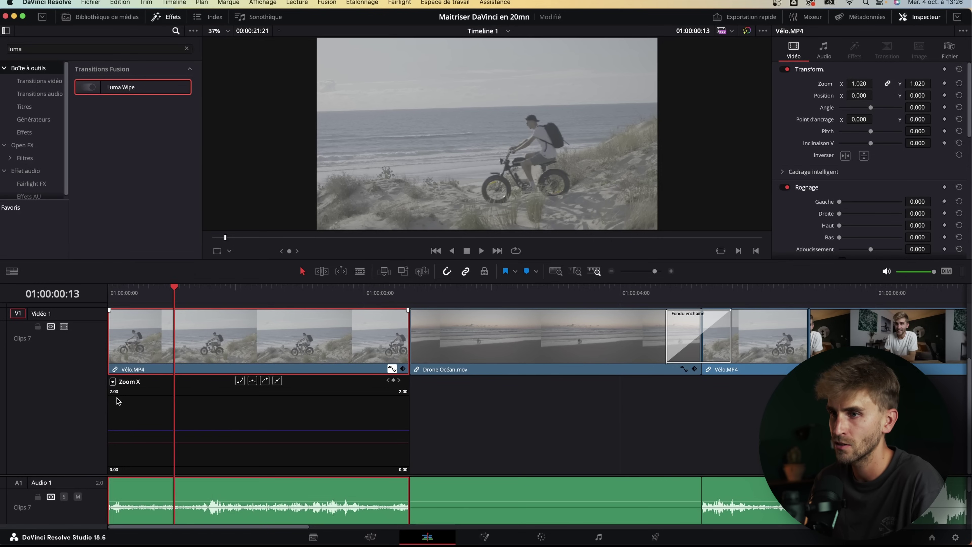
pyautogui.click(113, 382)
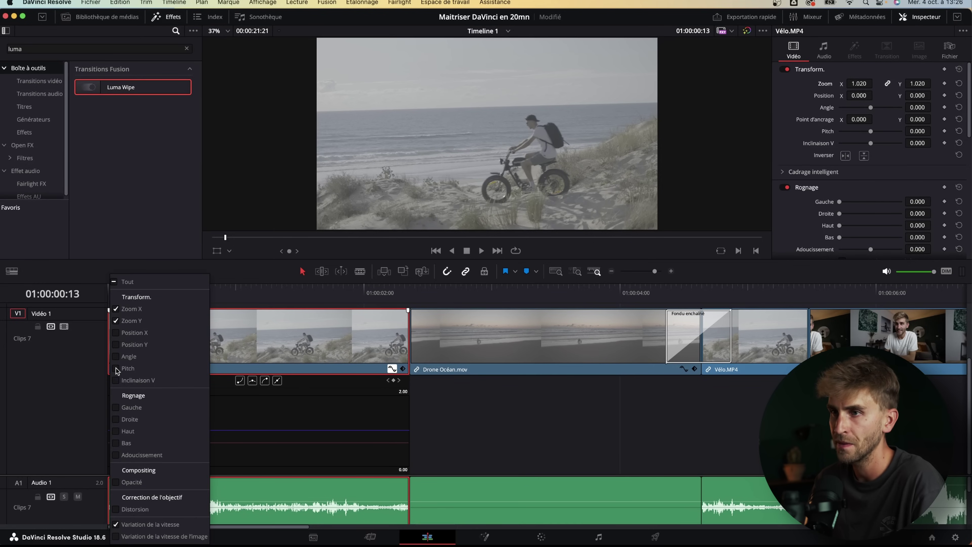
pyautogui.click(116, 332)
pyautogui.click(116, 344)
pyautogui.click(116, 356)
pyautogui.click(116, 368)
pyautogui.click(116, 380)
pyautogui.click(114, 282)
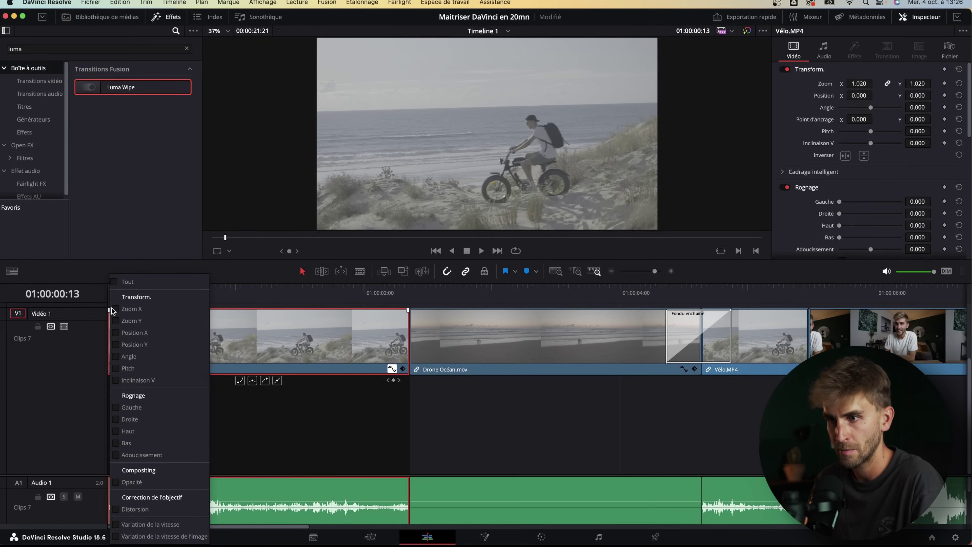
pyautogui.click(123, 526)
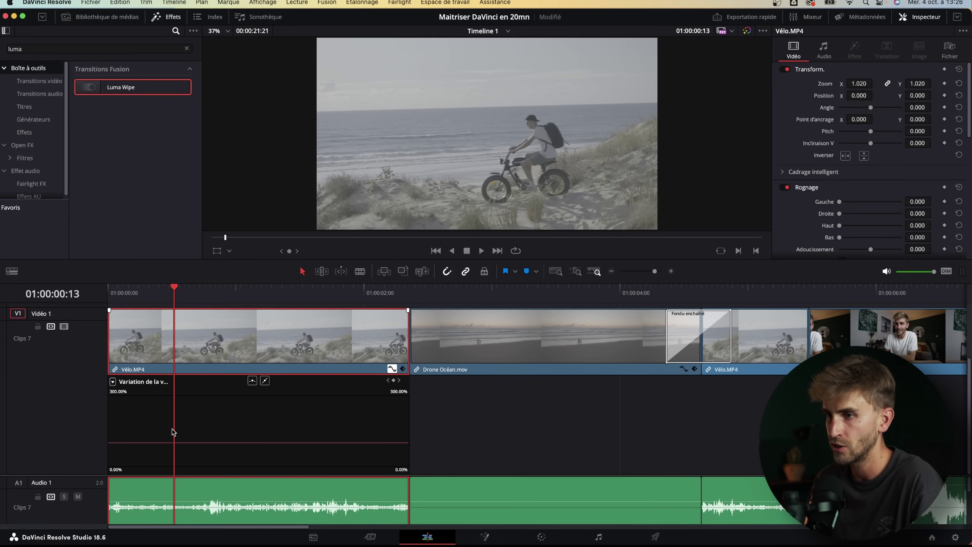
# Add speed keyframes at 01:00:00:11 and 01:00:01:13 and speed up the section between them
pyautogui.click(166, 291)
pyautogui.moveTo(160, 444)
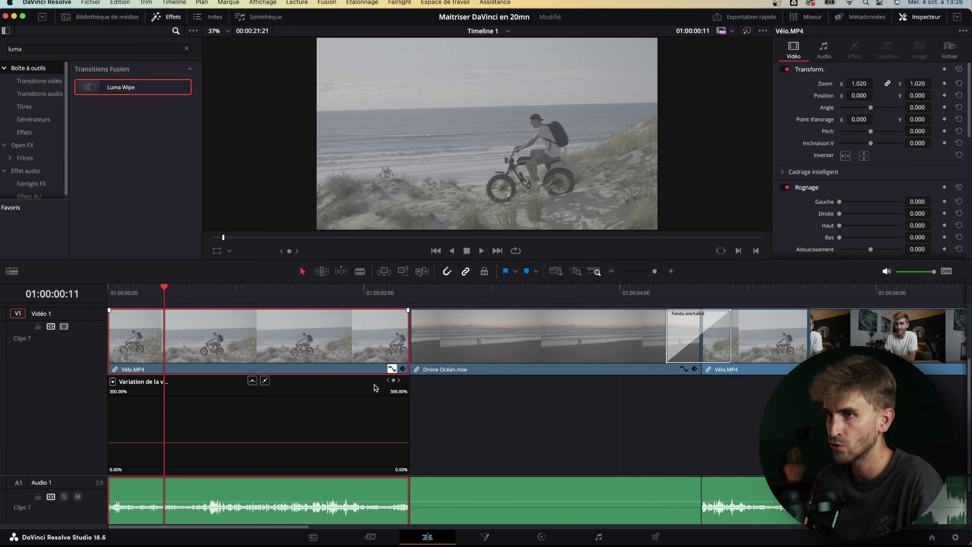
pyautogui.moveTo(164, 282); pyautogui.dragTo(164, 292)
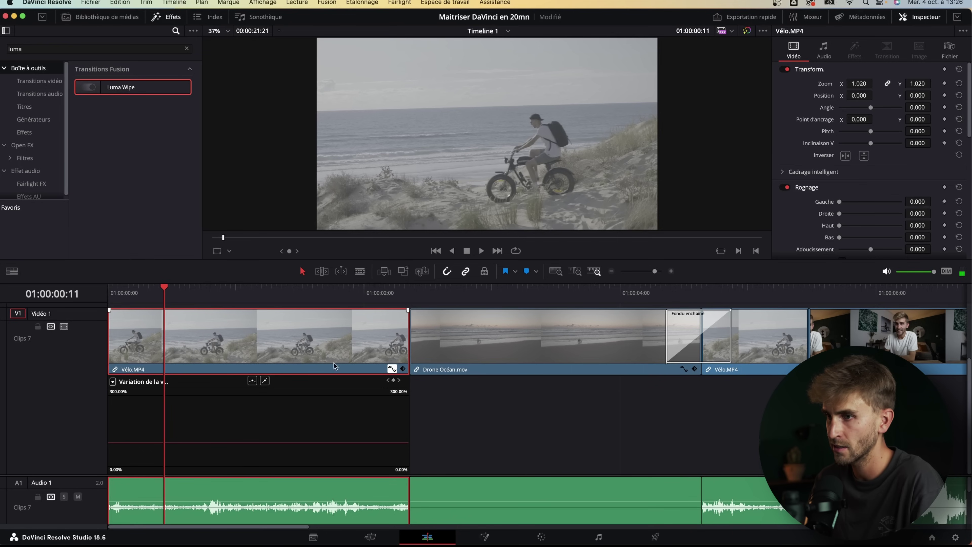
pyautogui.click(394, 380)
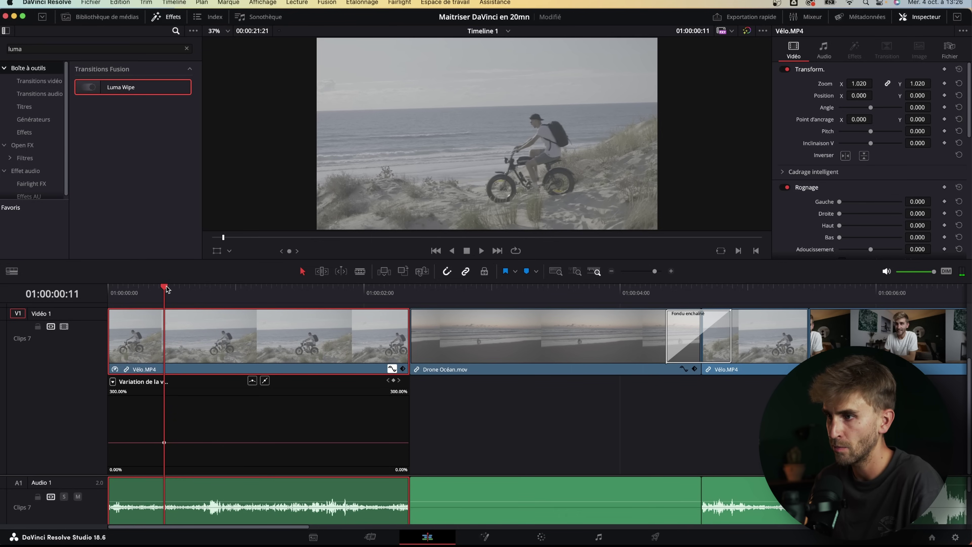
pyautogui.moveTo(167, 288); pyautogui.dragTo(302, 288)
pyautogui.click(391, 380)
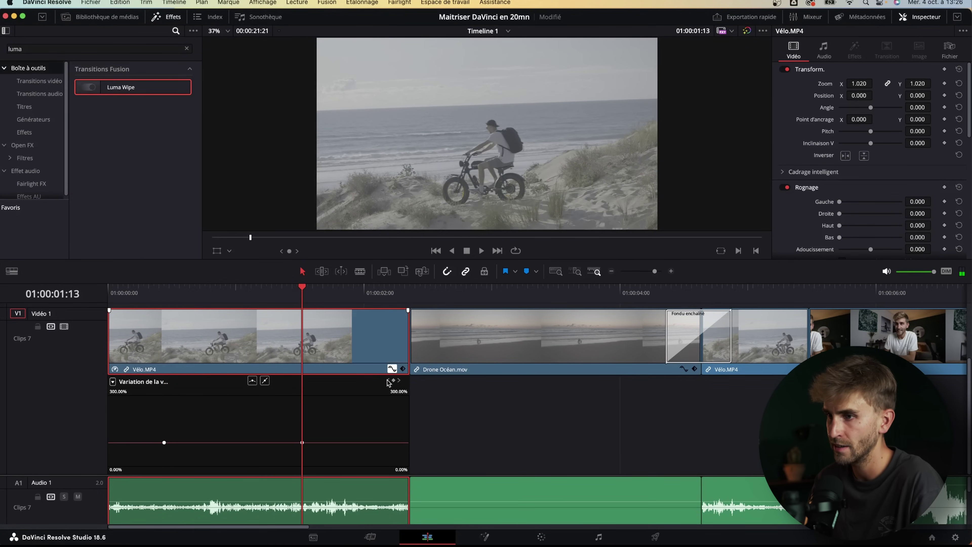
pyautogui.moveTo(216, 442); pyautogui.dragTo(216, 431)
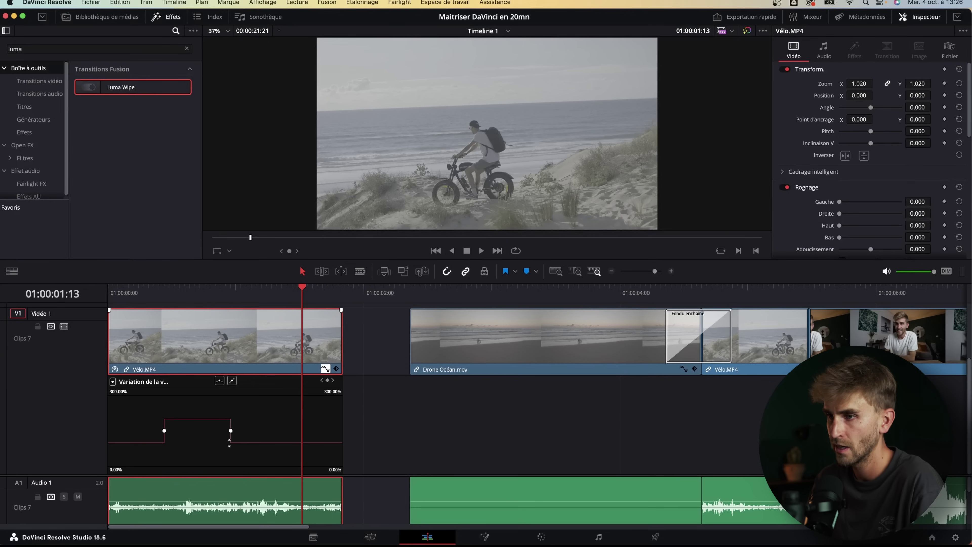
# Make both speed keyframes smooth to ease the speed change in and out
pyautogui.click(219, 381)
pyautogui.moveTo(242, 430); pyautogui.dragTo(263, 431)
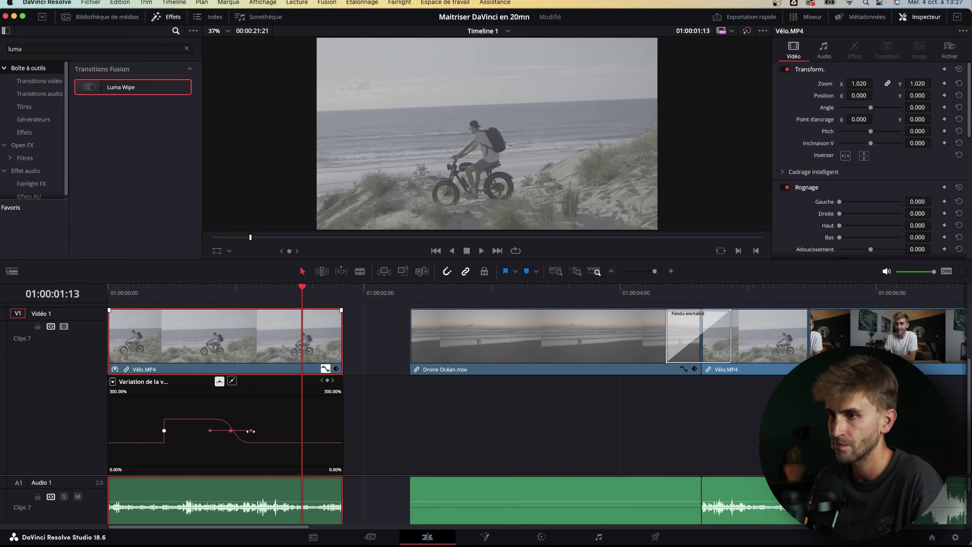
pyautogui.click(164, 430)
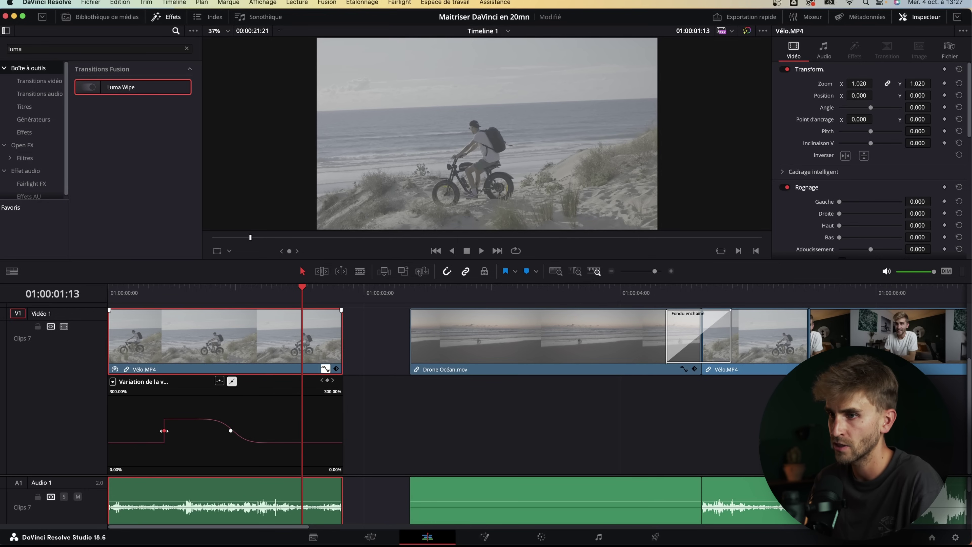
pyautogui.click(220, 381)
pyautogui.moveTo(134, 430); pyautogui.dragTo(124, 434)
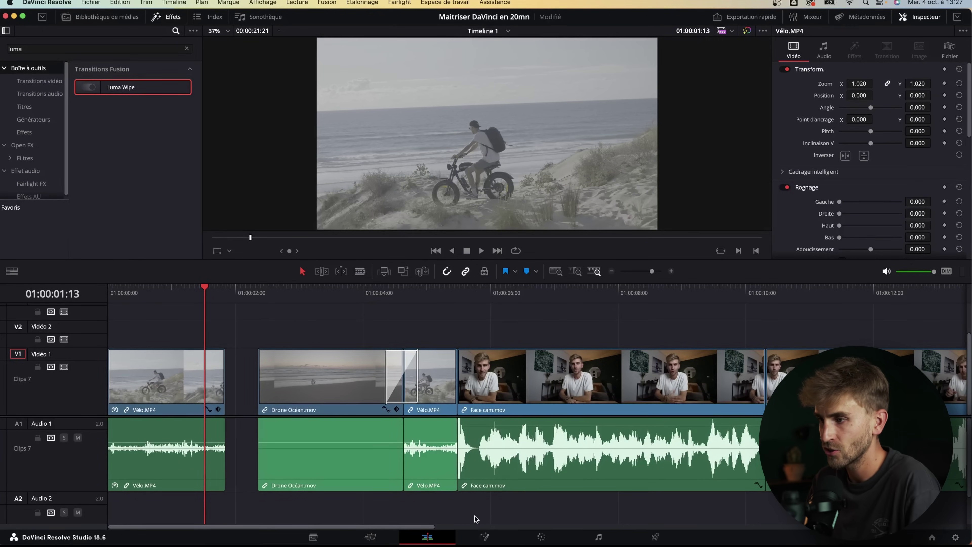
# Inspect the bike clip's MediaIn1→MediaOut1 node setup in Fusion and save the project
pyautogui.click(485, 537)
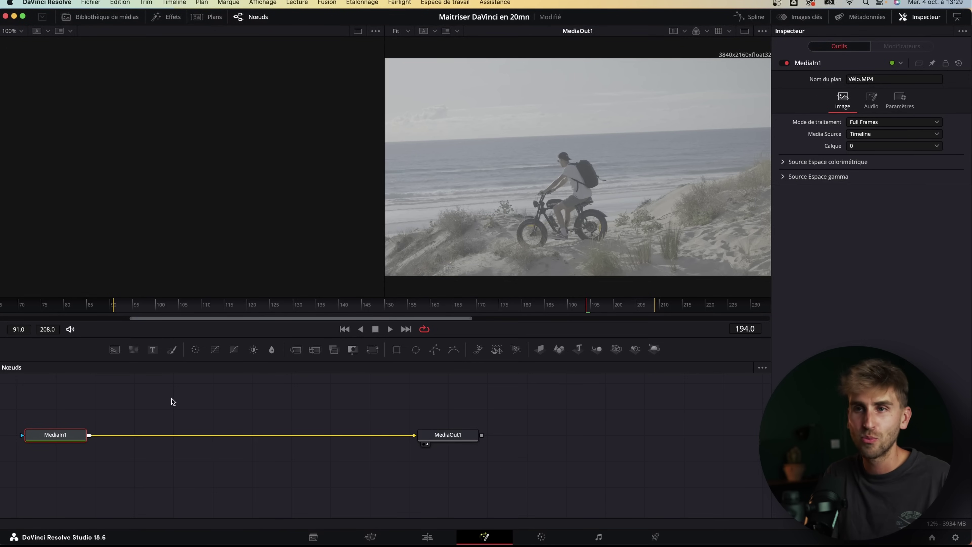
pyautogui.press('super+s')
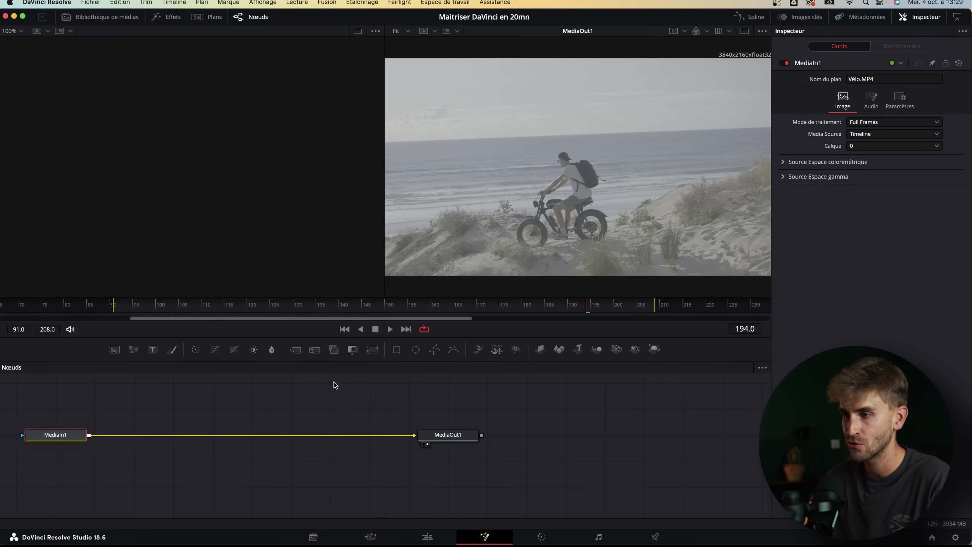
# Create a new Fusion Composition in the media pool with default settings and open it
pyautogui.click(427, 534)
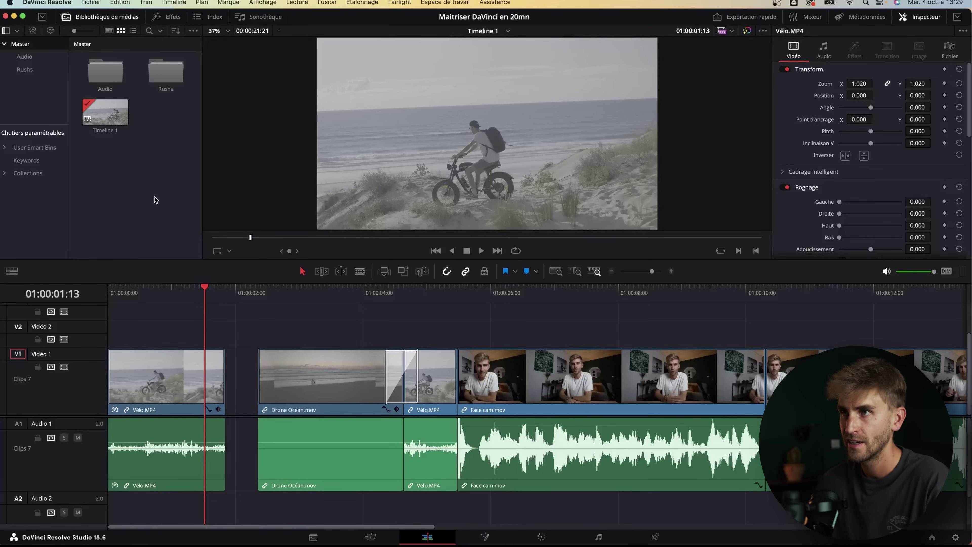
pyautogui.rightClick(153, 131)
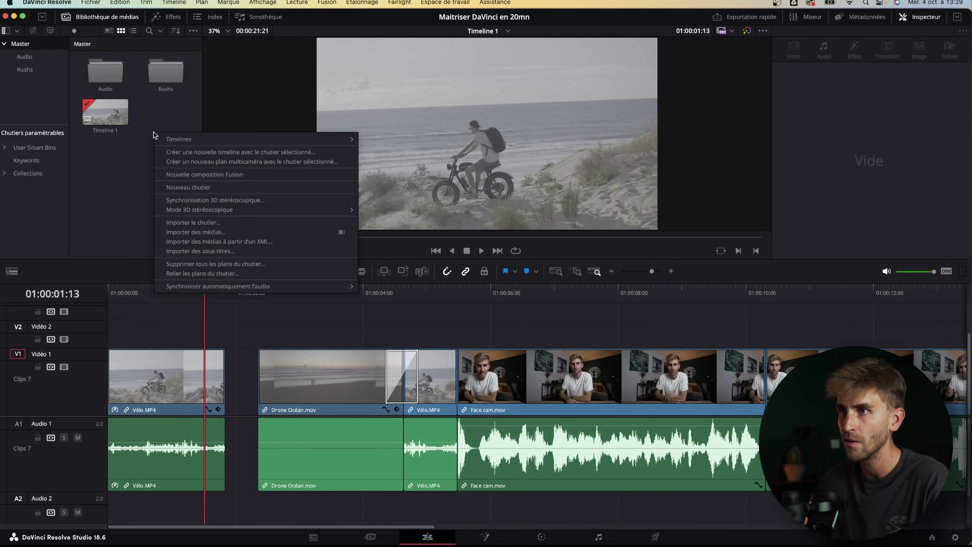
pyautogui.click(190, 175)
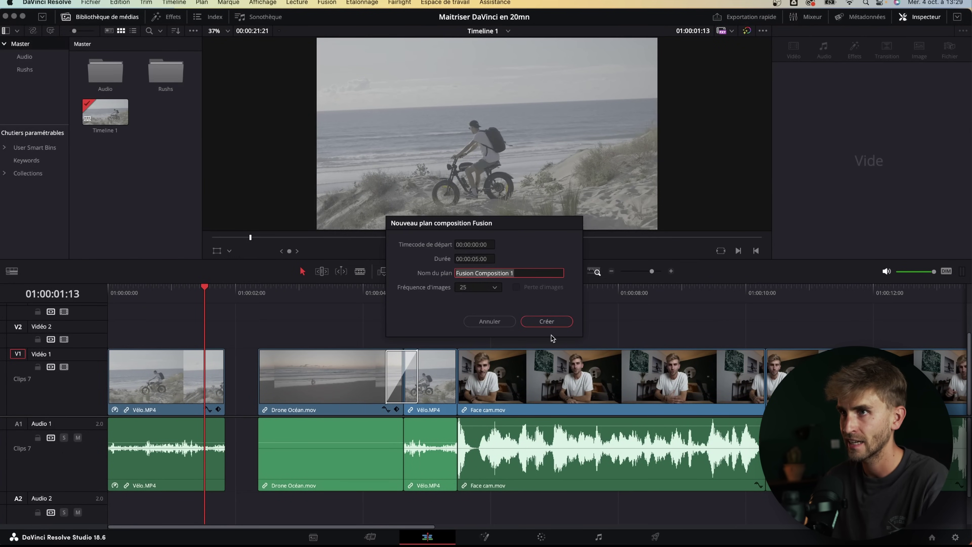
pyautogui.click(547, 322)
pyautogui.doubleClick(161, 70)
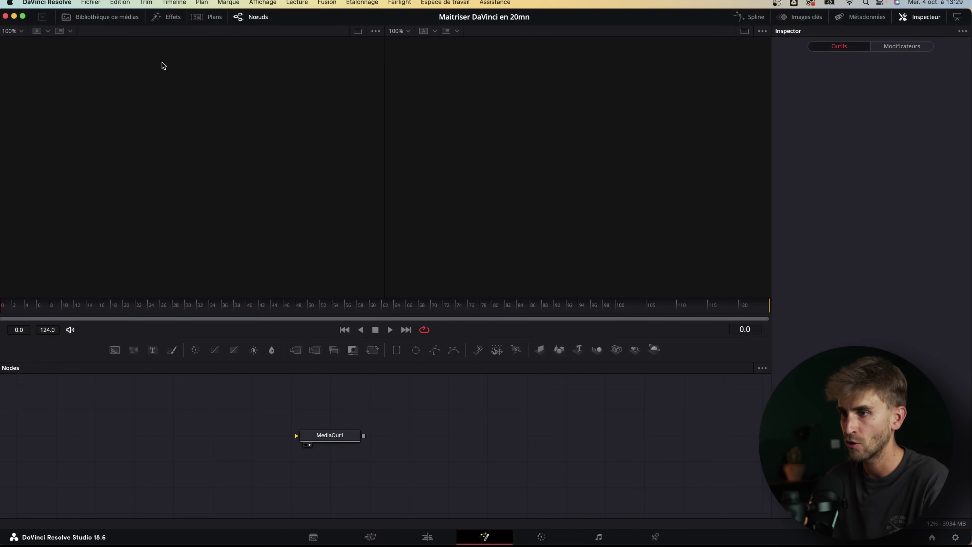
# Reposition MediaOut1 and connect a new Background node into it
pyautogui.moveTo(330, 431)
pyautogui.mouseDown()
pyautogui.moveTo(531, 424)
pyautogui.moveTo(487, 442)
pyautogui.mouseUp()
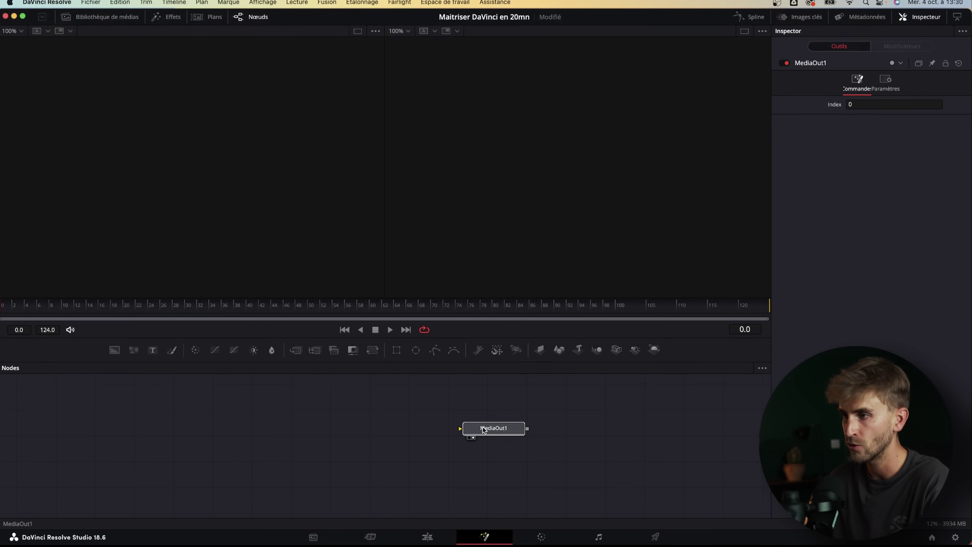
pyautogui.moveTo(484, 439); pyautogui.dragTo(496, 431)
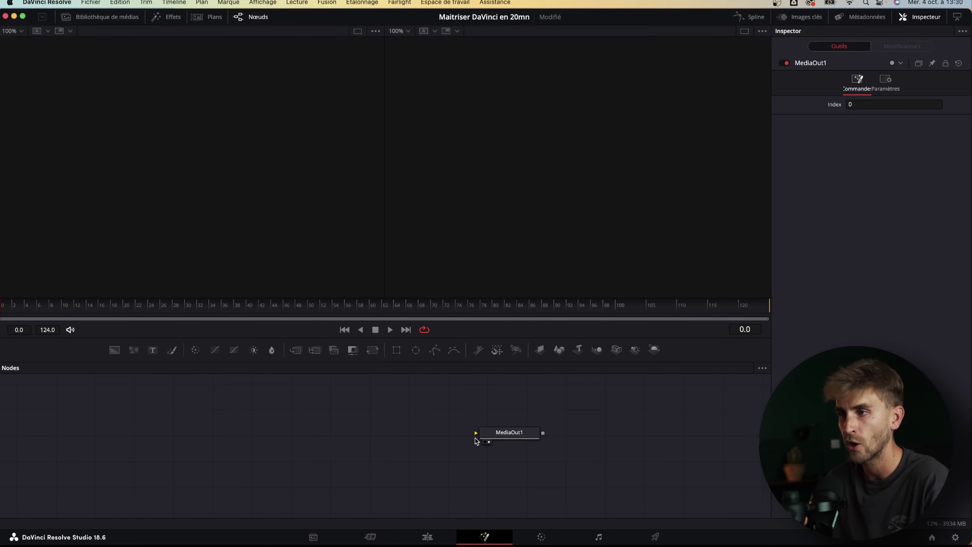
pyautogui.moveTo(471, 428); pyautogui.dragTo(474, 420)
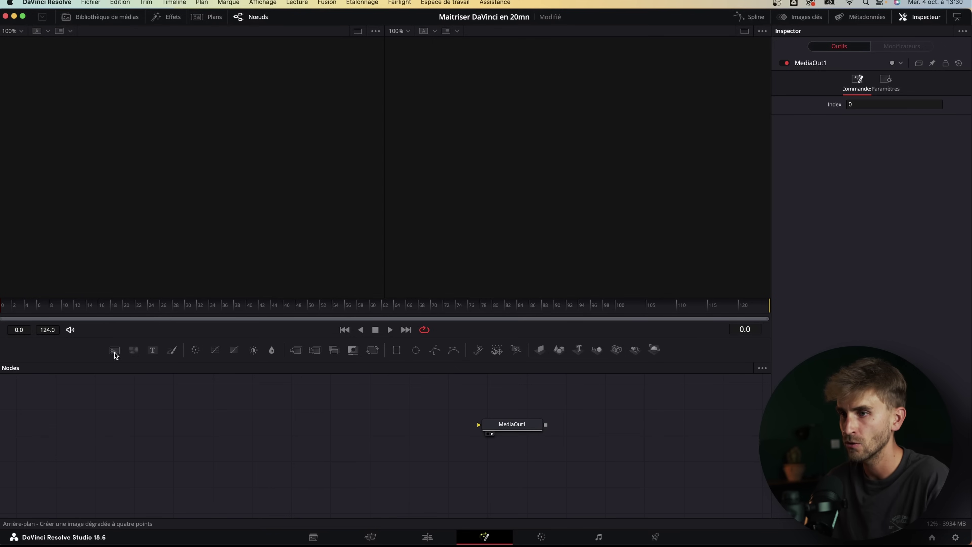
pyautogui.moveTo(189, 426); pyautogui.dragTo(489, 427)
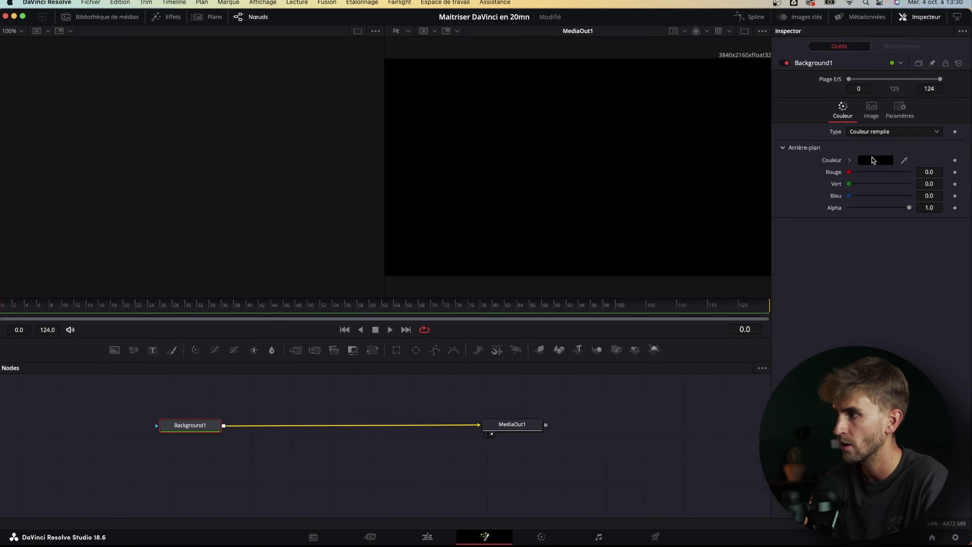
# Set the Background1 colour to light blue
pyautogui.click(874, 160)
pyautogui.moveTo(806, 272); pyautogui.dragTo(845, 277)
pyautogui.moveTo(846, 191); pyautogui.dragTo(808, 178)
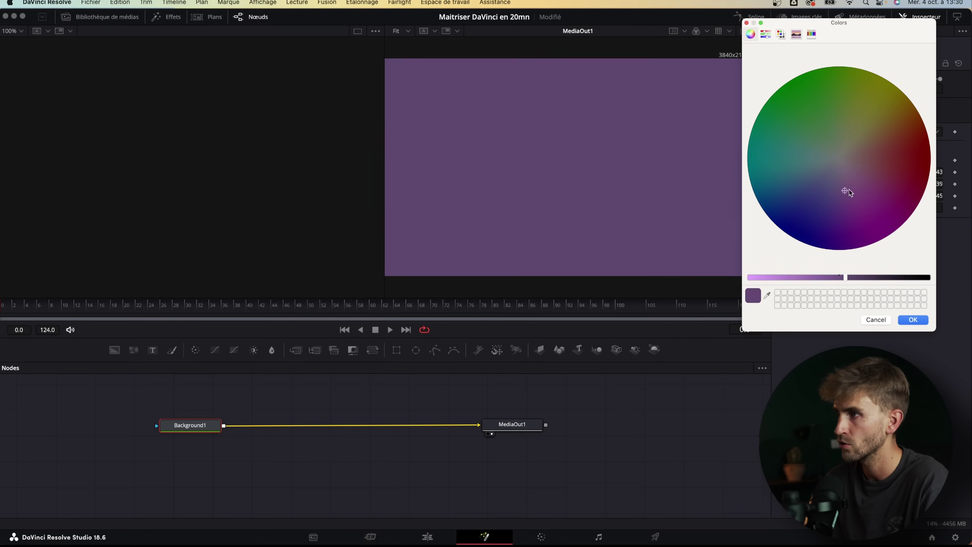
pyautogui.moveTo(758, 279); pyautogui.dragTo(779, 275)
# Add a Text+ node merged over the background and tidy the Background1, Text1 and Merge1 layout
pyautogui.moveTo(190, 425); pyautogui.dragTo(240, 419)
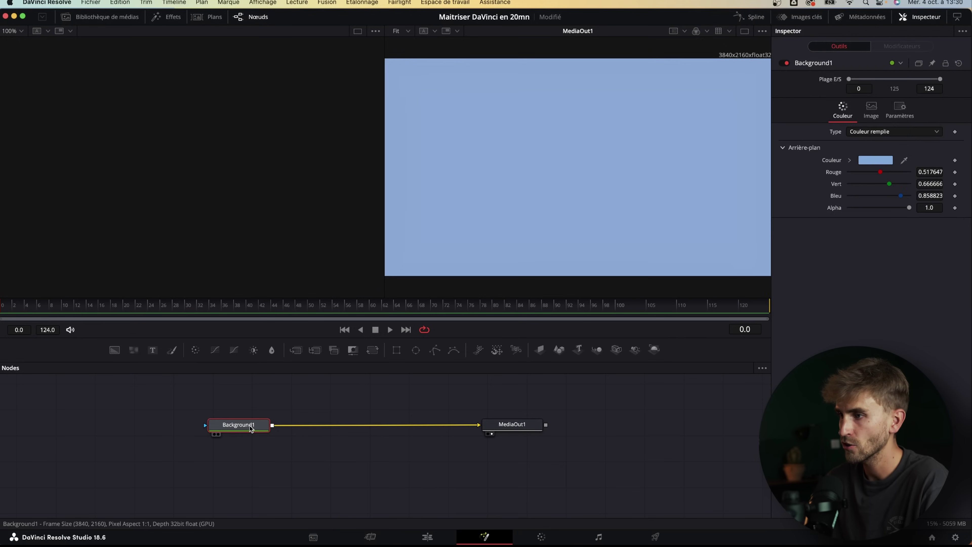
pyautogui.moveTo(495, 423); pyautogui.dragTo(504, 416)
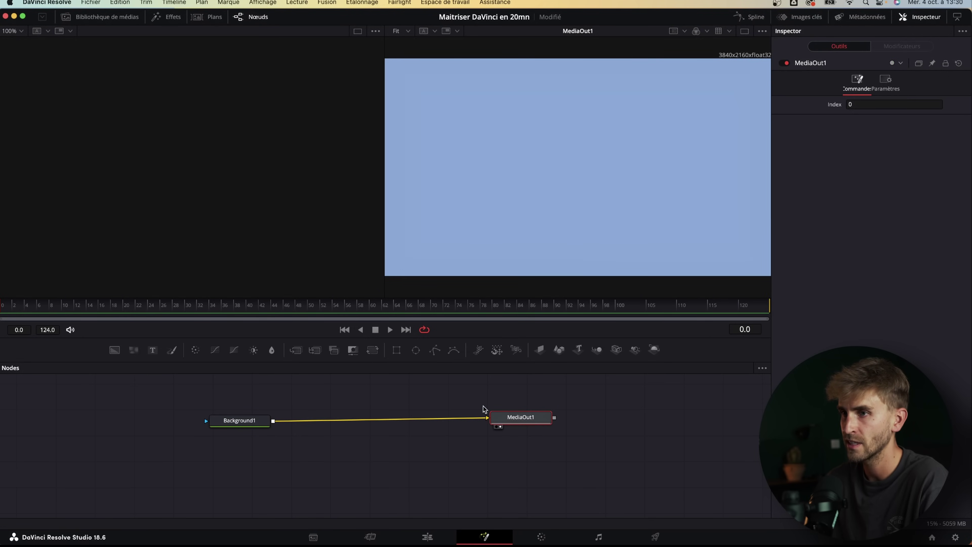
pyautogui.moveTo(163, 358); pyautogui.dragTo(302, 418)
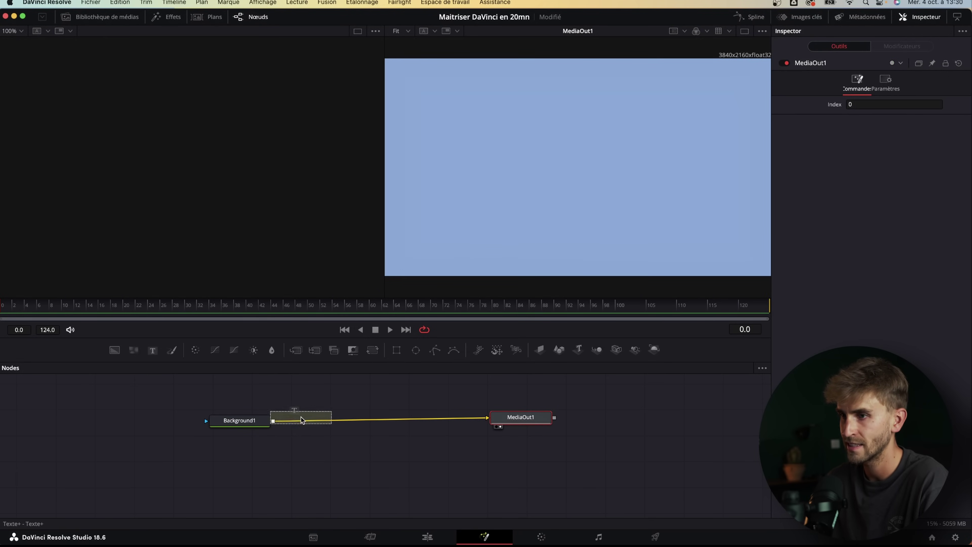
pyautogui.moveTo(215, 400); pyautogui.dragTo(213, 405)
pyautogui.moveTo(238, 443); pyautogui.dragTo(243, 442)
pyautogui.moveTo(303, 418); pyautogui.dragTo(336, 418)
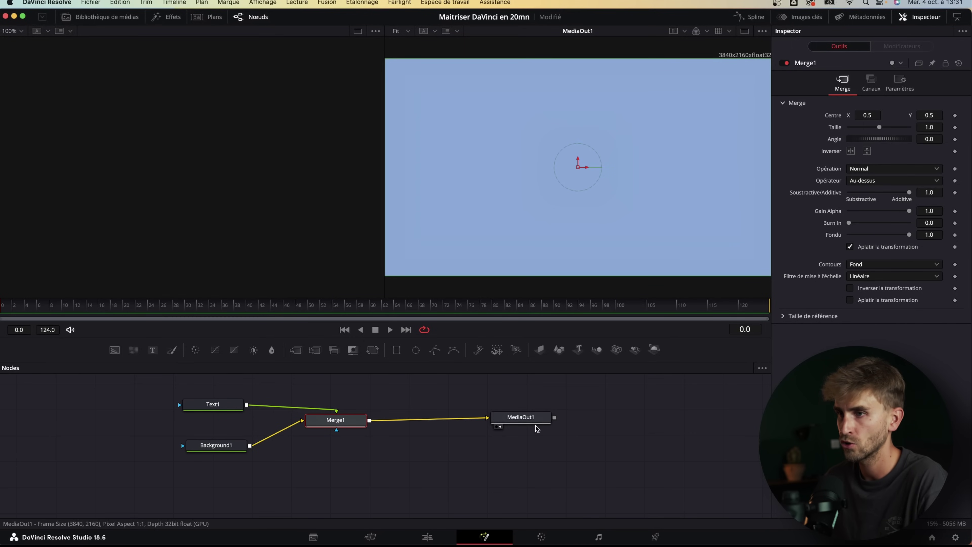
# Enter the title 'Le vélo c'est cool' in Text1 and return to the Edit page
pyautogui.click(224, 408)
pyautogui.click(908, 160)
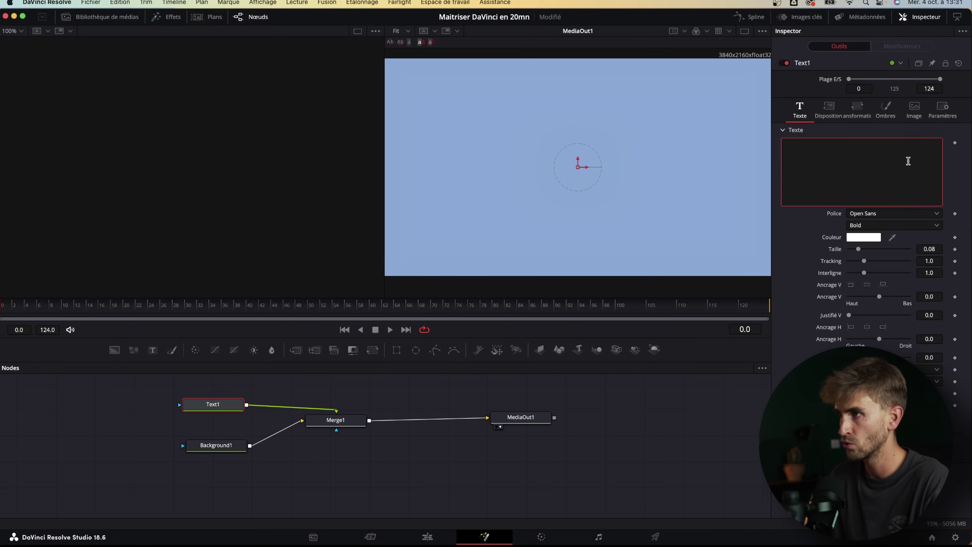
pyautogui.write("Levélo c'est cool")
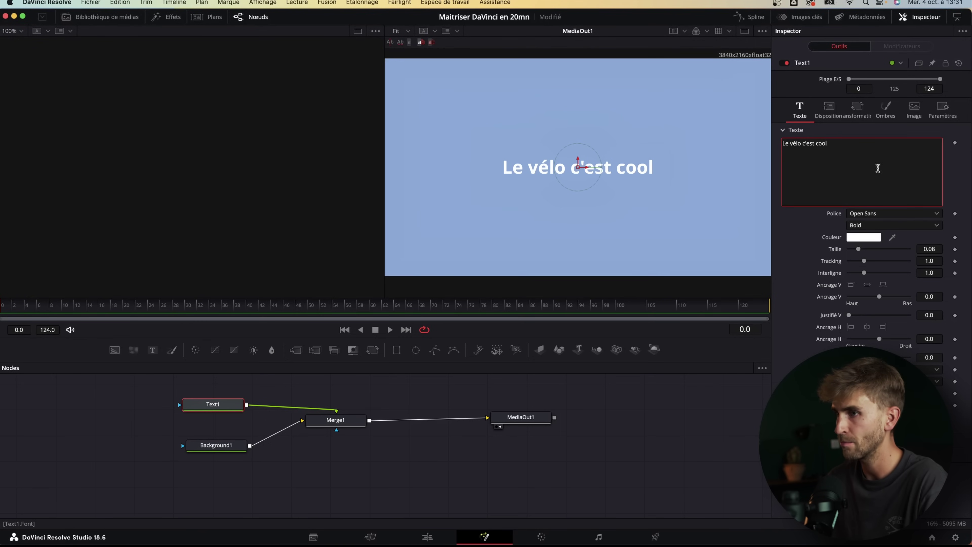
pyautogui.moveTo(336, 419); pyautogui.dragTo(342, 431)
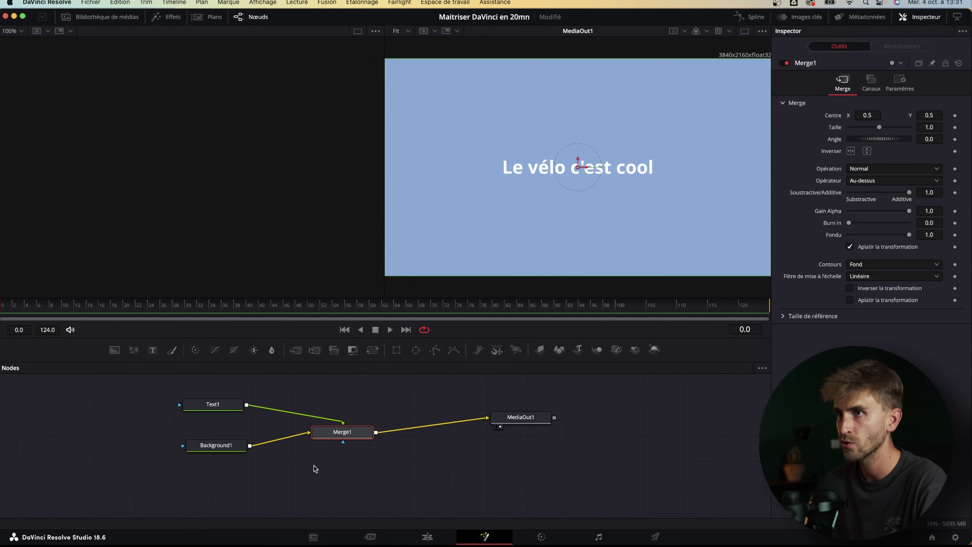
pyautogui.click(427, 537)
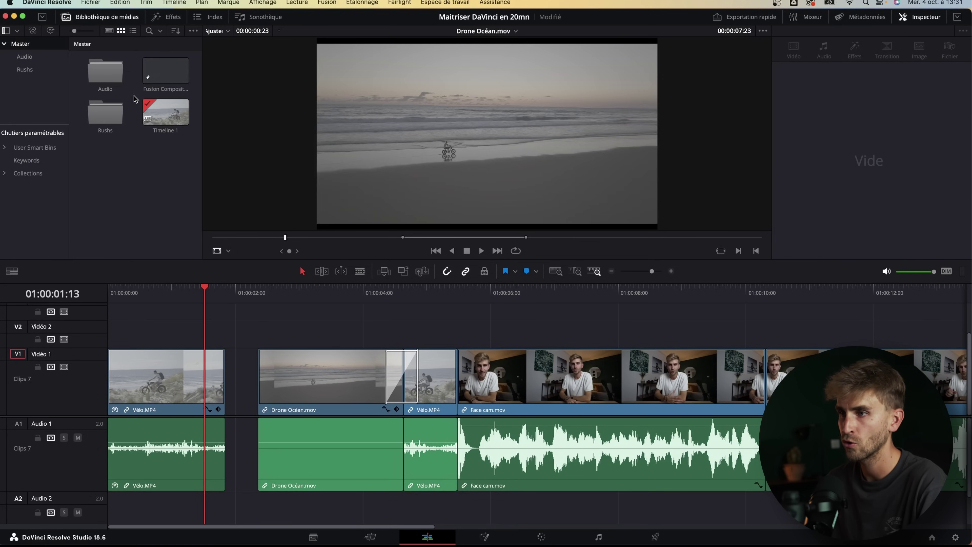
# Place the Fusion title composition on video track 2 near 01:00:02:00, preview it, then go to Color
pyautogui.moveTo(165, 71)
pyautogui.mouseDown()
pyautogui.moveTo(209, 346)
pyautogui.moveTo(261, 344)
pyautogui.mouseUp()
pyautogui.moveTo(270, 297)
pyautogui.mouseDown()
pyautogui.moveTo(345, 293)
pyautogui.moveTo(279, 294)
pyautogui.mouseUp()
pyautogui.click(368, 337)
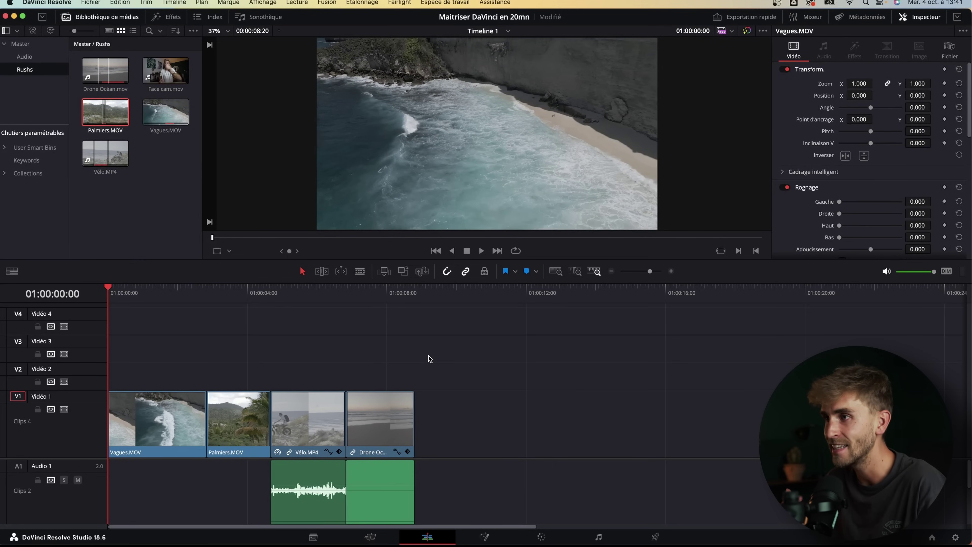
pyautogui.click(542, 537)
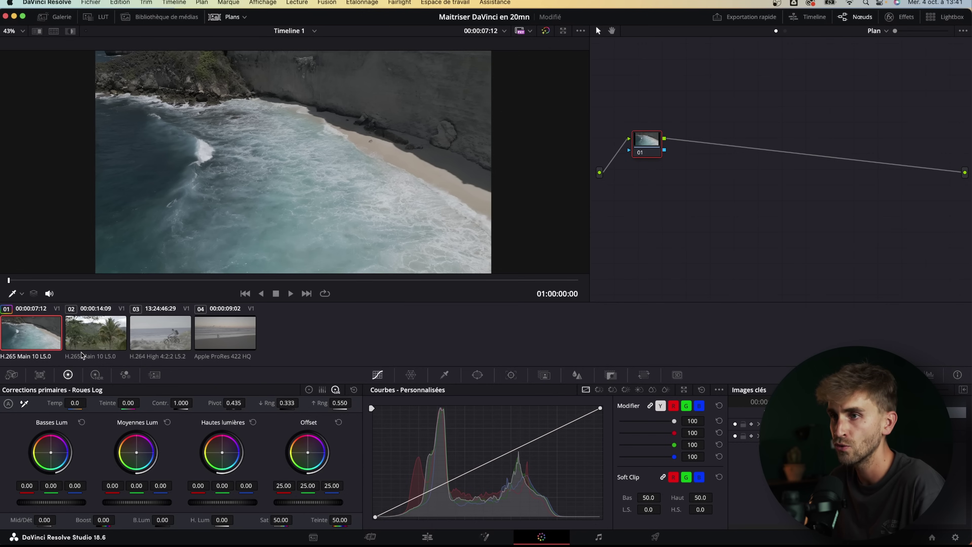
pyautogui.click(95, 336)
pyautogui.click(166, 330)
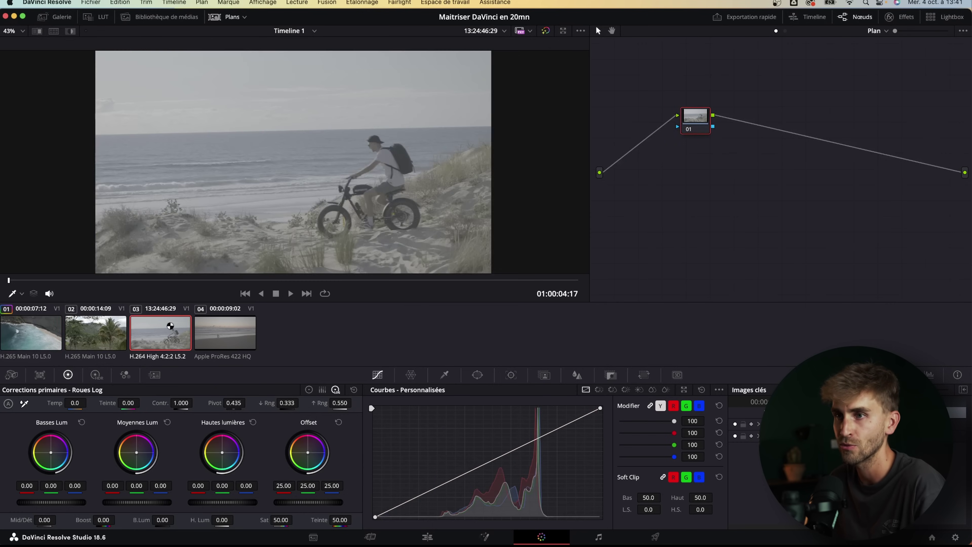
pyautogui.click(231, 331)
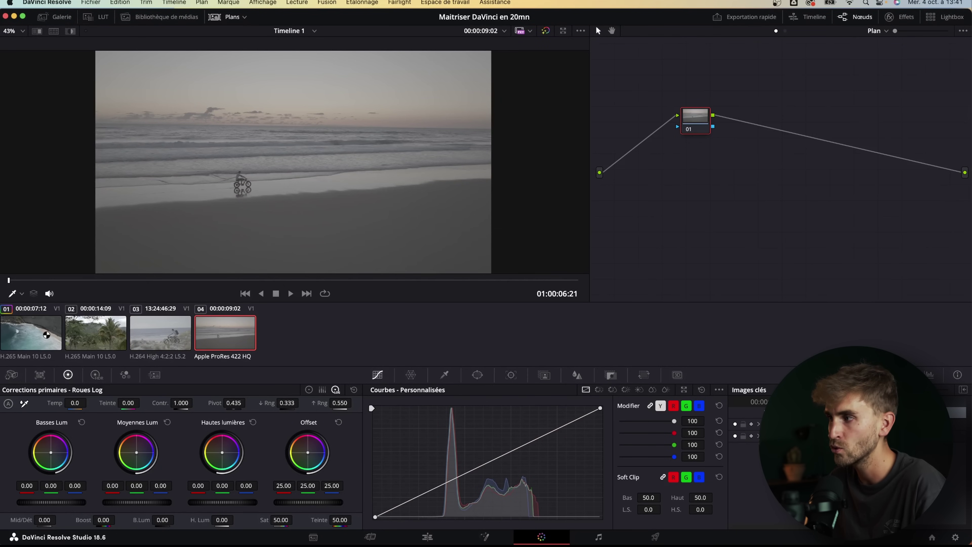
pyautogui.click(45, 334)
pyautogui.click(84, 333)
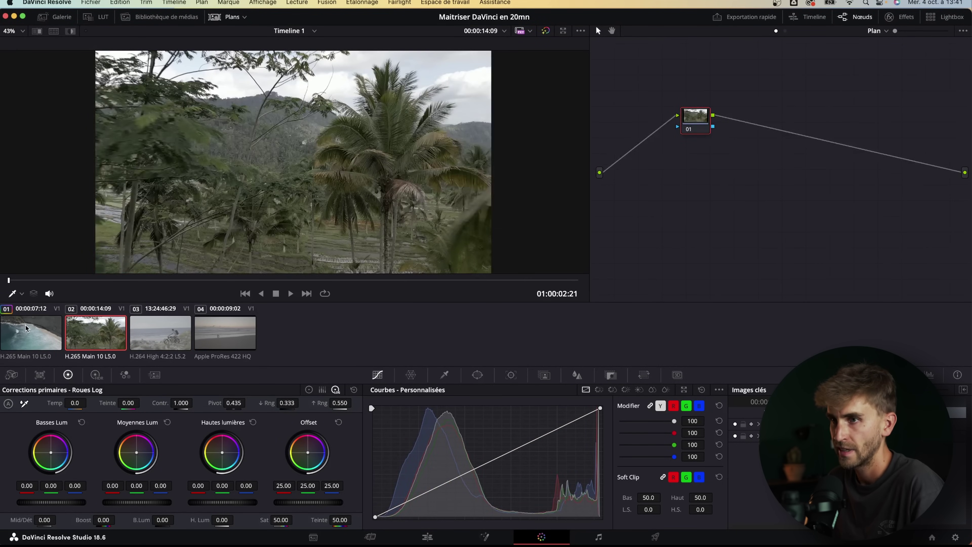
pyautogui.click(26, 328)
pyautogui.click(98, 333)
pyautogui.click(163, 333)
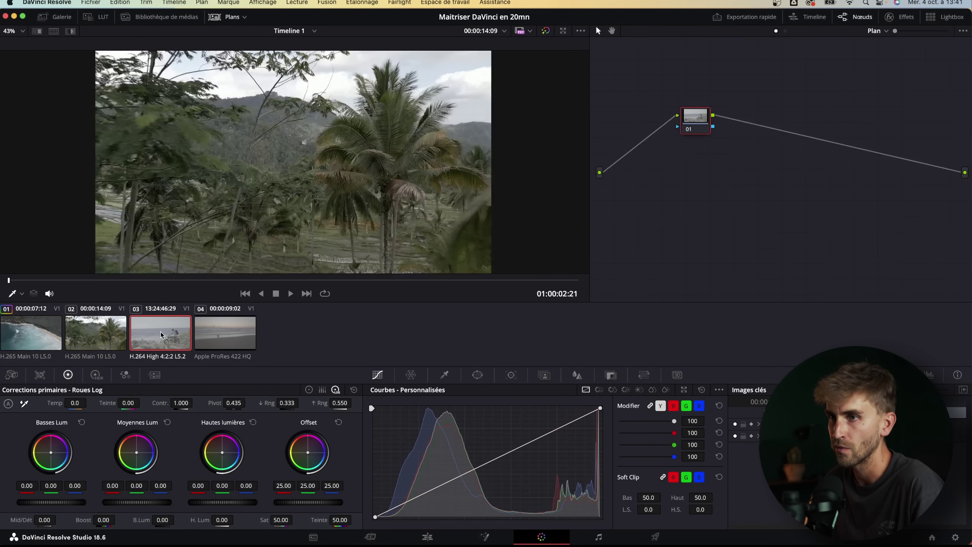
pyautogui.click(225, 332)
pyautogui.click(18, 327)
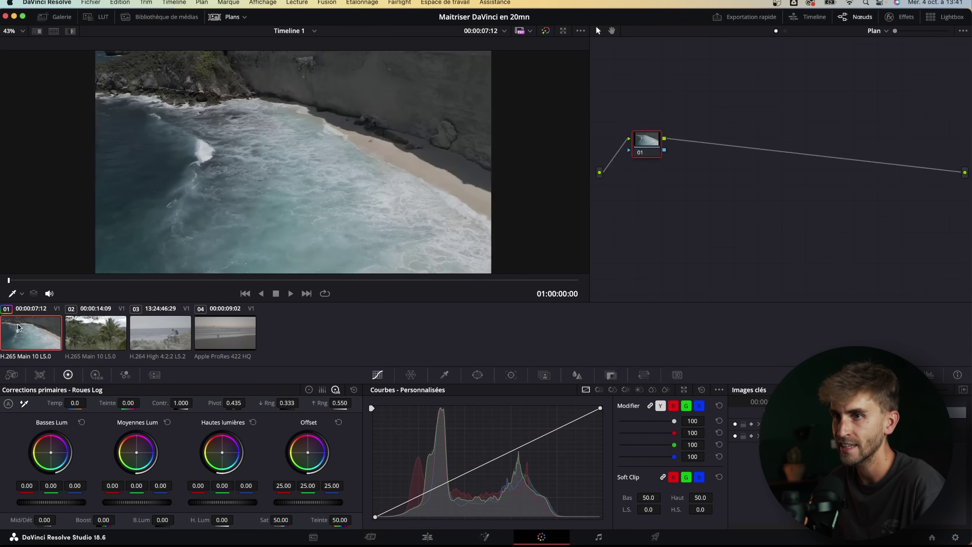
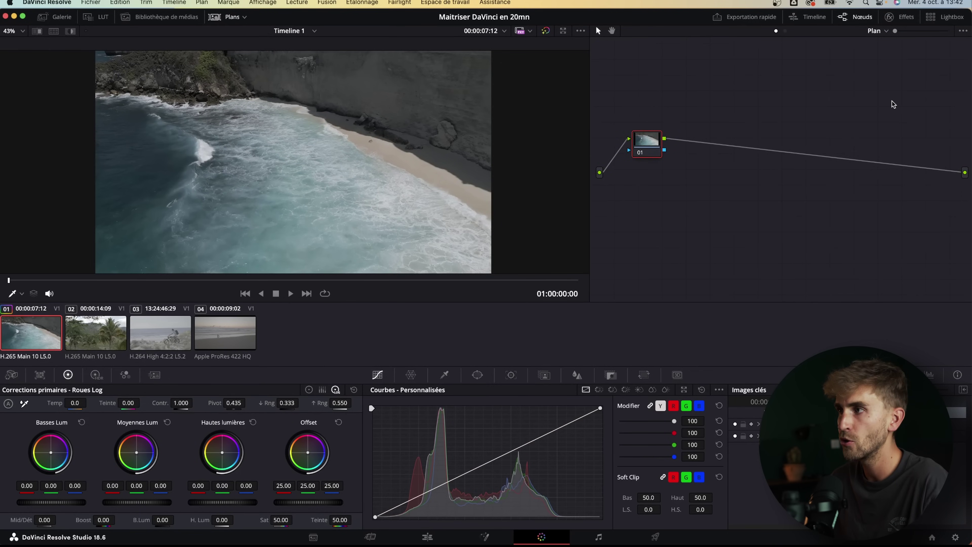
# Set the temperature on node 01 to 720
pyautogui.moveTo(643, 146); pyautogui.dragTo(635, 140)
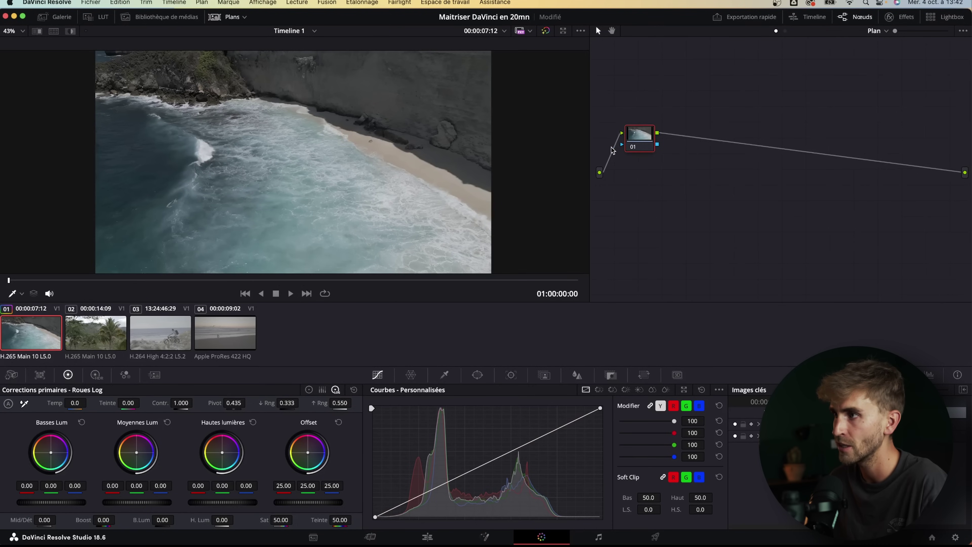
pyautogui.moveTo(634, 139); pyautogui.dragTo(643, 150)
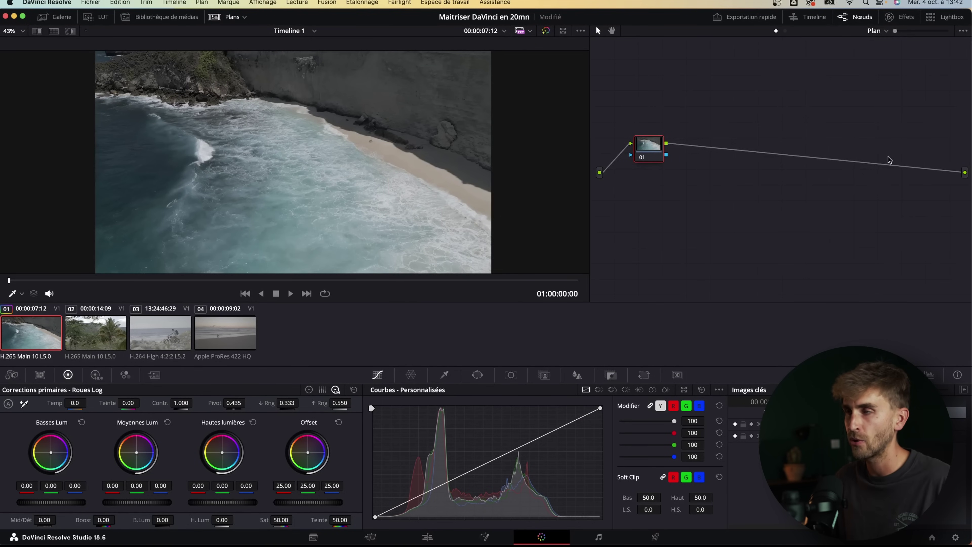
pyautogui.moveTo(646, 148); pyautogui.dragTo(639, 144)
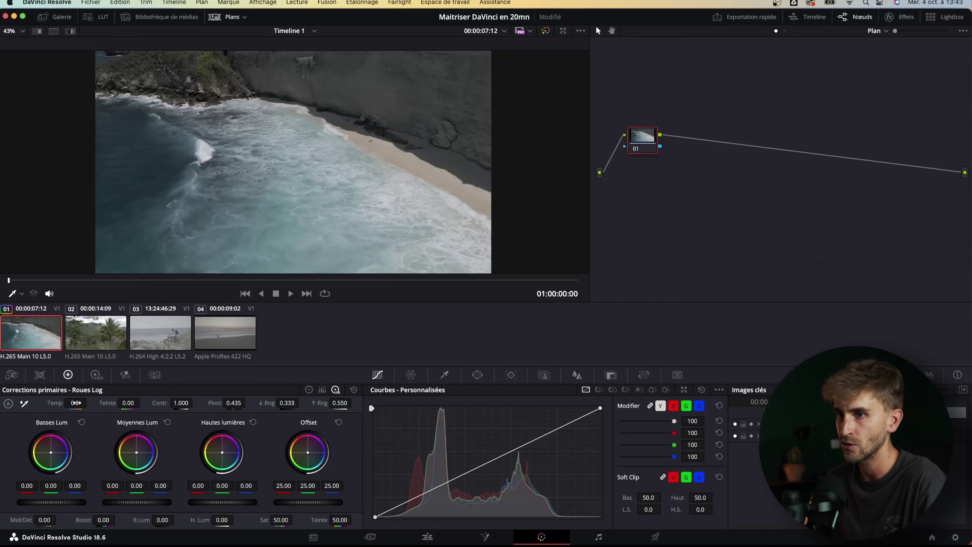
pyautogui.write('400')
pyautogui.press('Return')
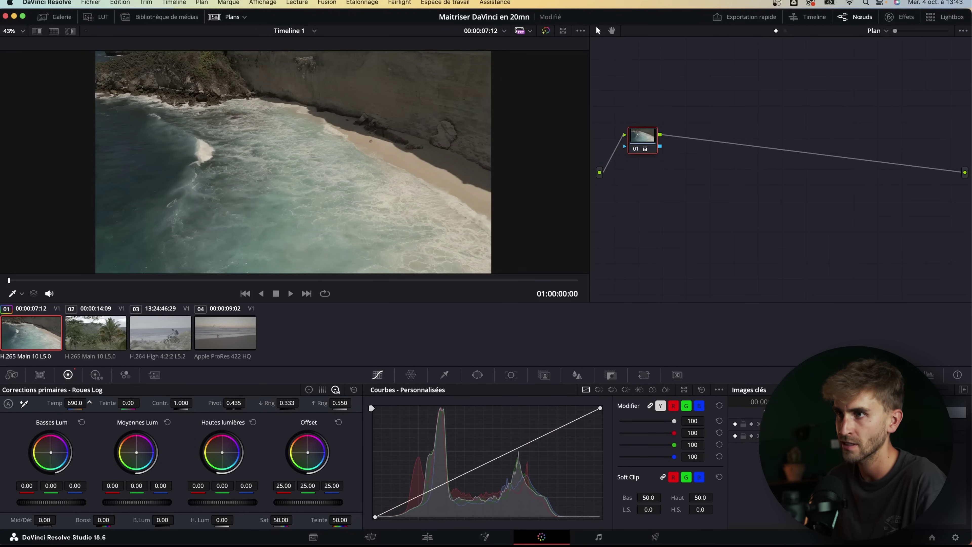
pyautogui.write('720')
pyautogui.press('Return')
# Label node 01 as WB
pyautogui.moveTo(645, 138); pyautogui.dragTo(646, 140)
pyautogui.rightClick(643, 140)
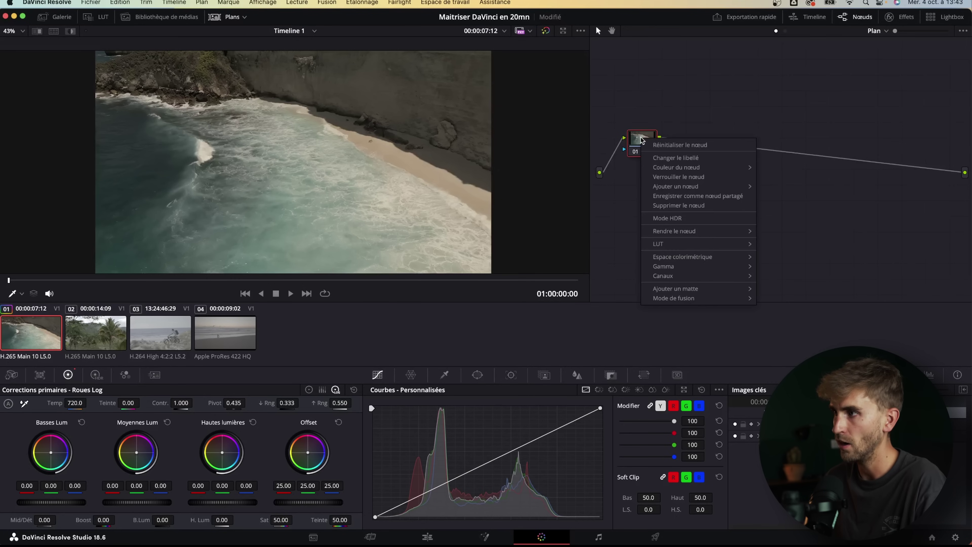
pyautogui.press('Escape')
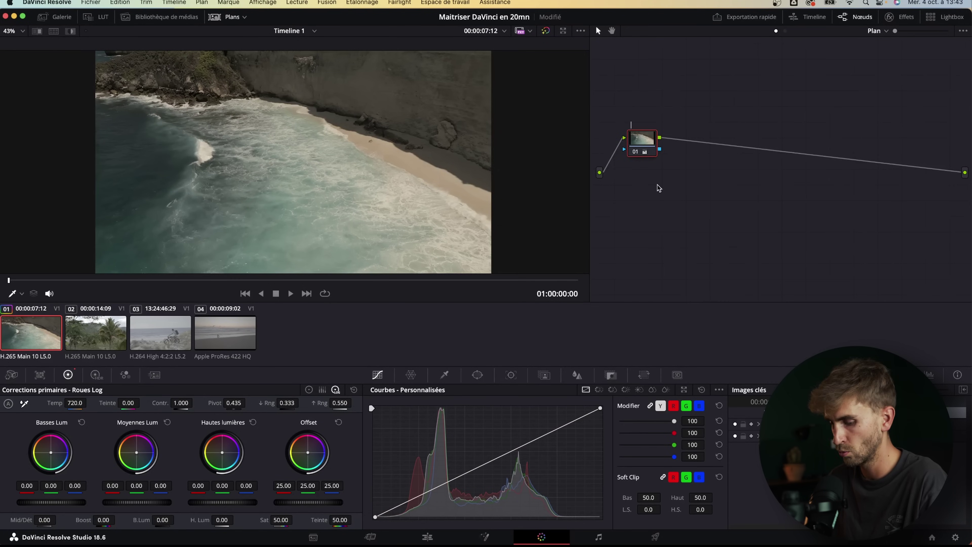
pyautogui.write('WB')
pyautogui.press('Return')
# Add a serial node 02 after the WB node
pyautogui.moveTo(640, 138); pyautogui.dragTo(638, 140)
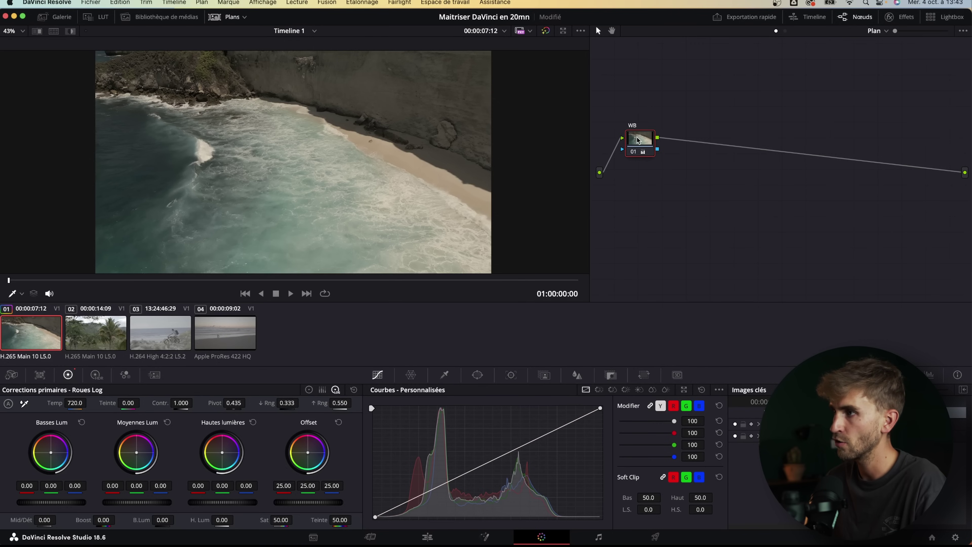
pyautogui.rightClick(637, 140)
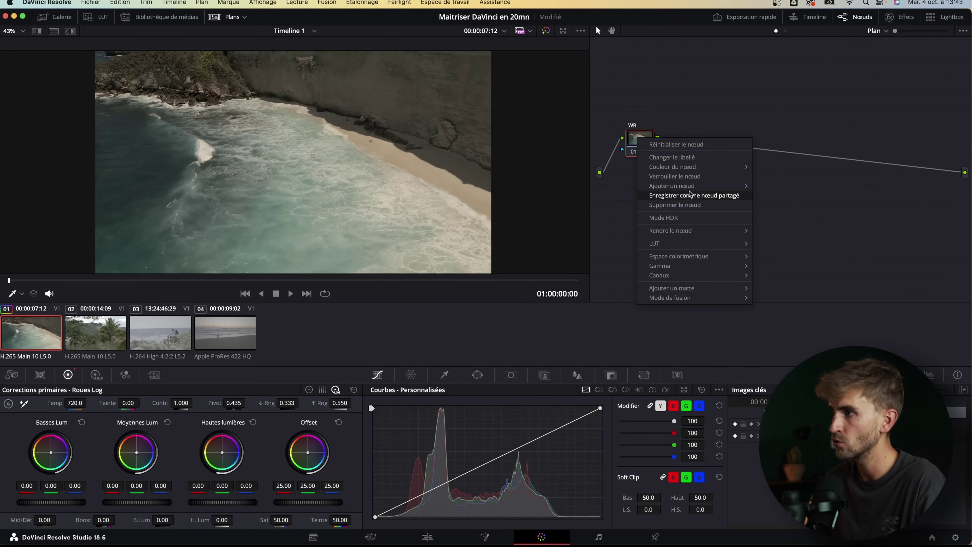
pyautogui.moveTo(690, 190)
pyautogui.click(799, 186)
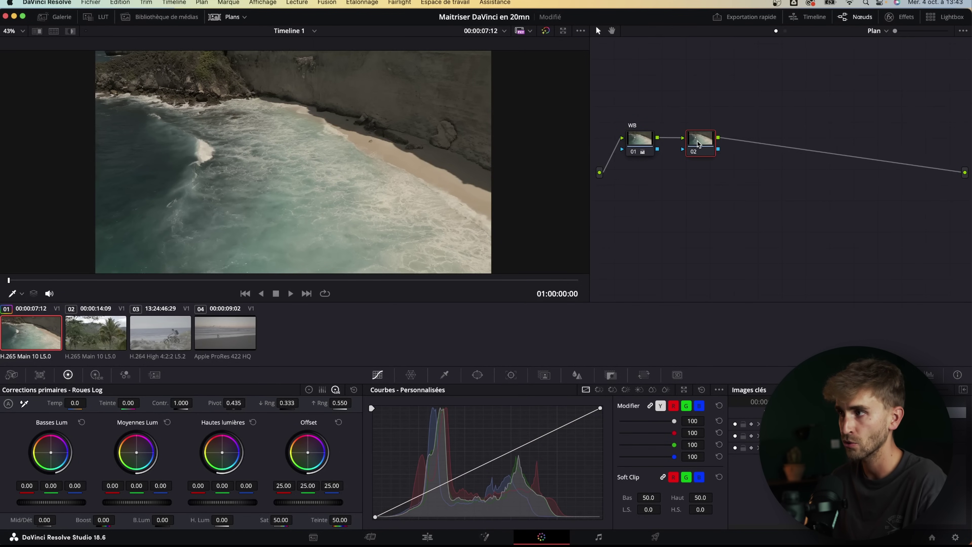
# Lower the shadows and lift upper midtones on node 02's custom curve, labelling it Contraste
pyautogui.moveTo(181, 403)
pyautogui.mouseDown()
pyautogui.moveTo(196, 403)
pyautogui.moveTo(160, 409)
pyautogui.mouseUp()
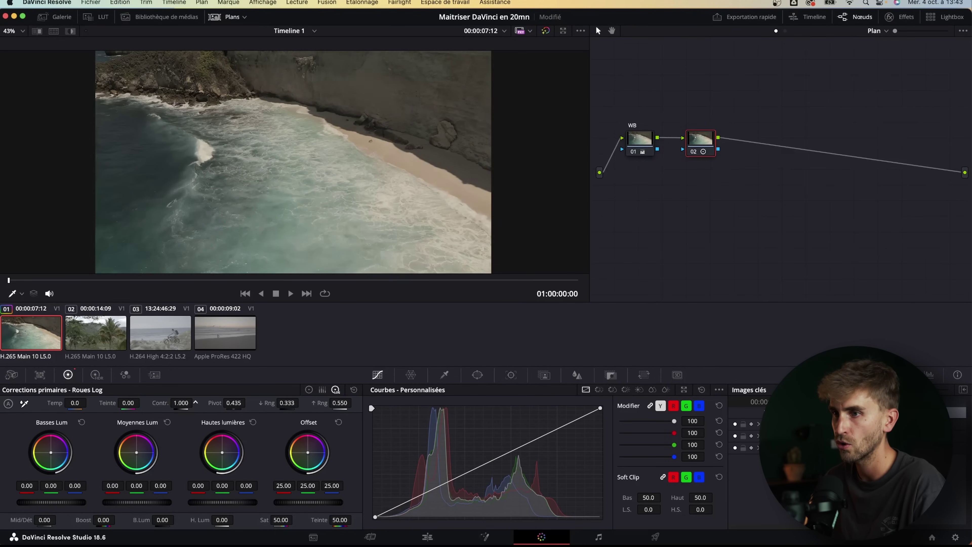
pyautogui.doubleClick(188, 402)
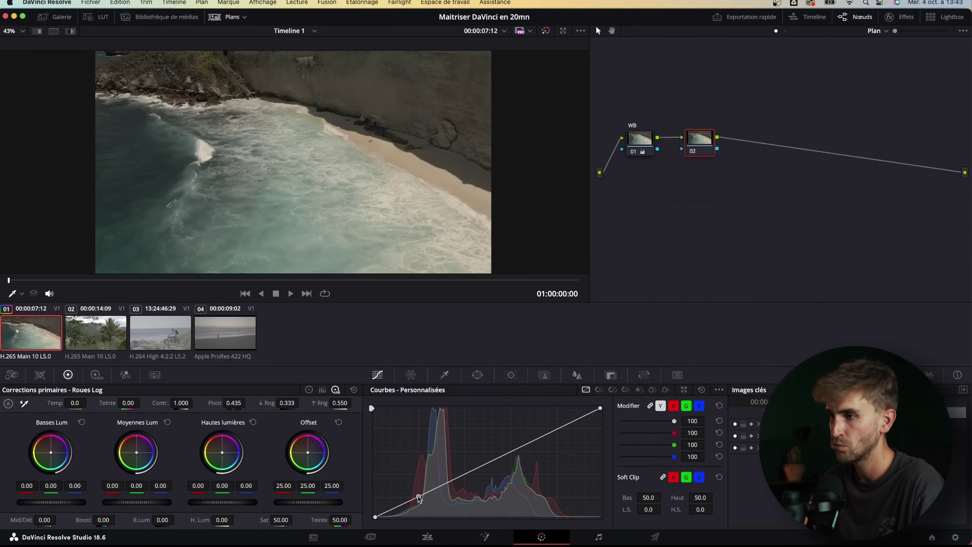
pyautogui.moveTo(421, 496); pyautogui.dragTo(420, 501)
pyautogui.moveTo(523, 448); pyautogui.dragTo(523, 440)
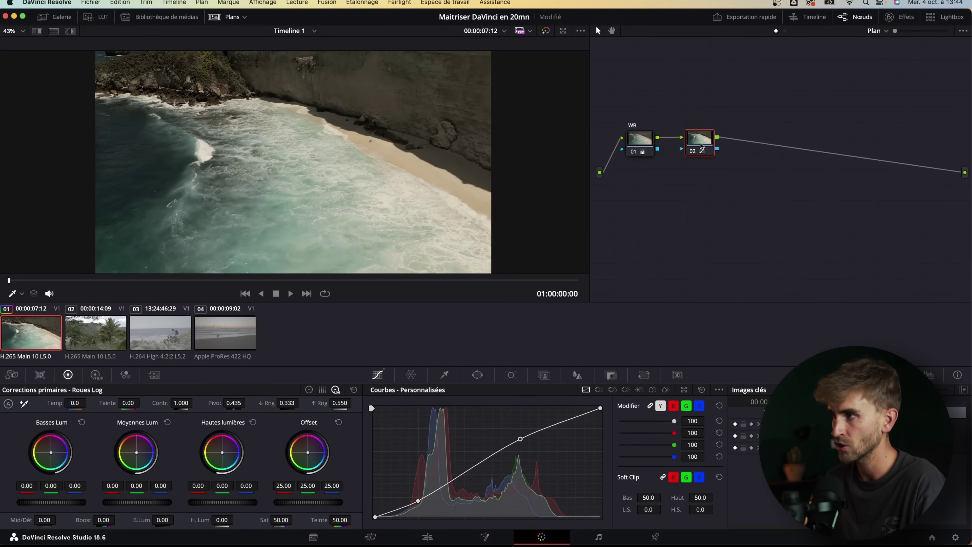
pyautogui.write('Contr')
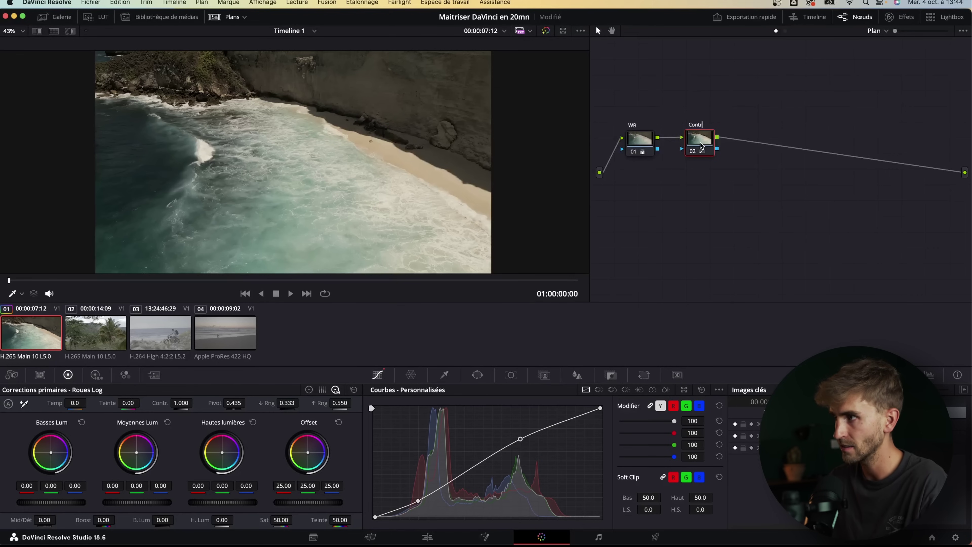
pyautogui.write('aste')
pyautogui.press('Return')
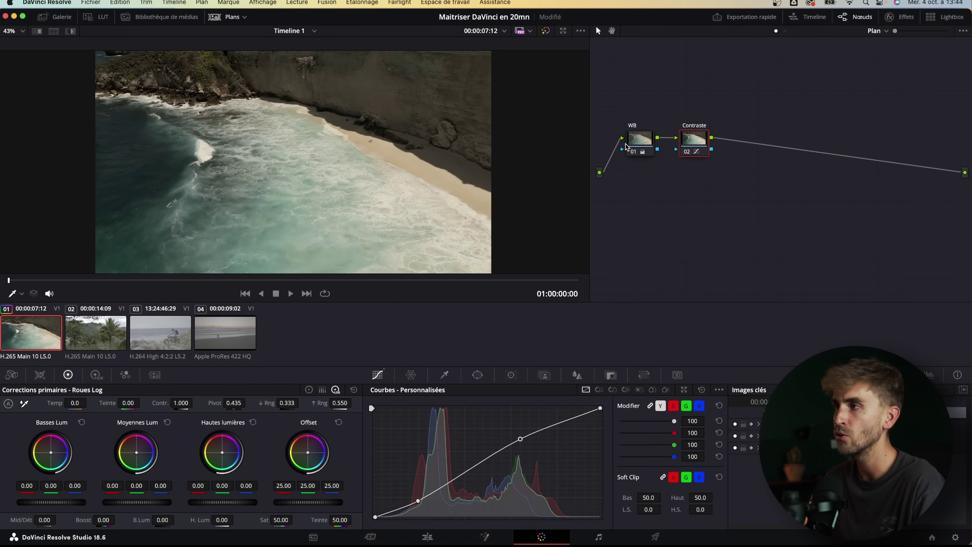
# Add serial nodes 03, 04 and 05 labelled SAT, REC709 and LUT, then select the chain
pyautogui.hotkey('alt', 's')
pyautogui.write('SAT')
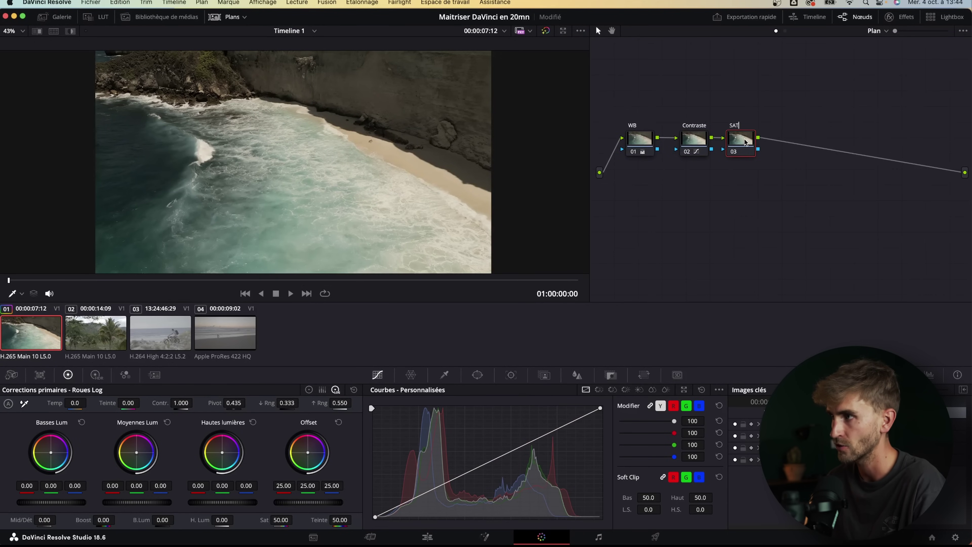
pyautogui.hotkey('alt', 's')
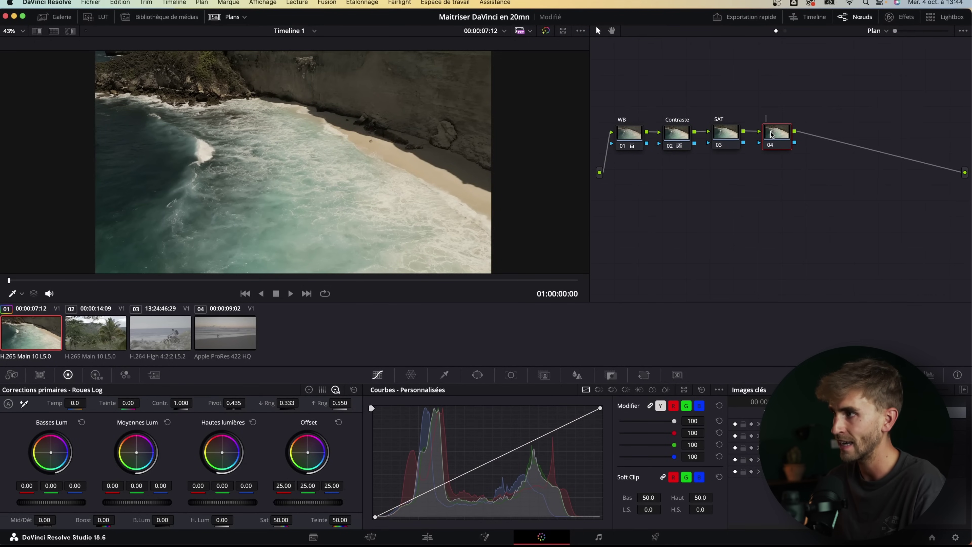
pyautogui.write('REC7')
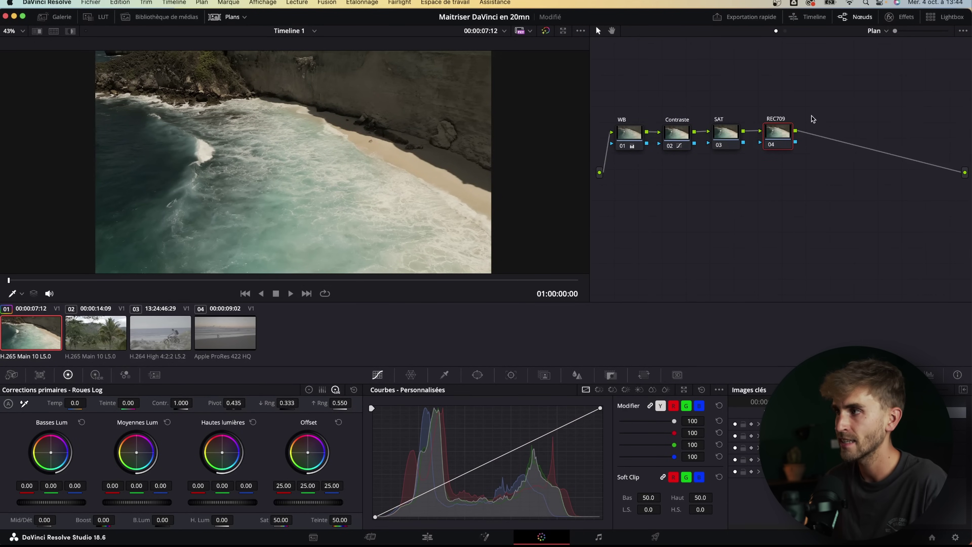
pyautogui.write('09')
pyautogui.press('Return')
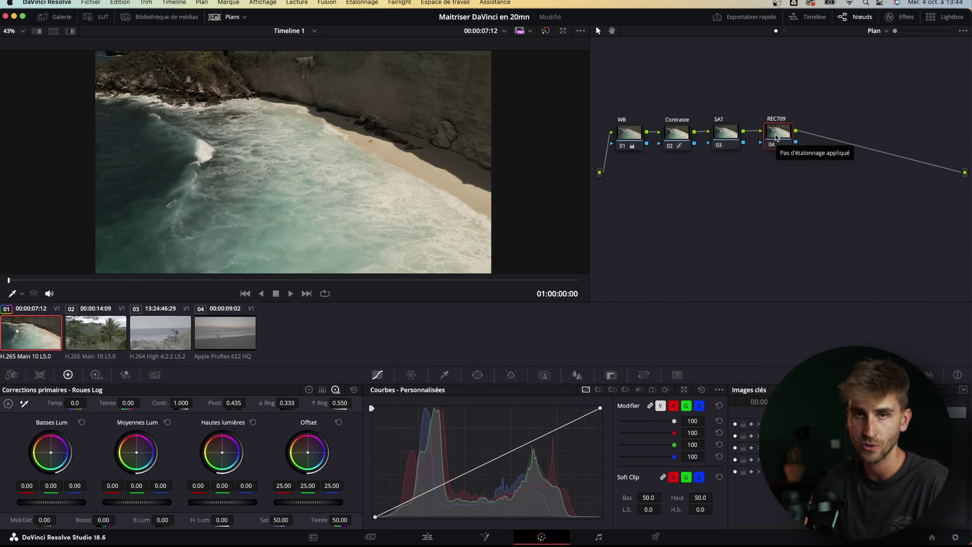
pyautogui.hotkey('alt', 's')
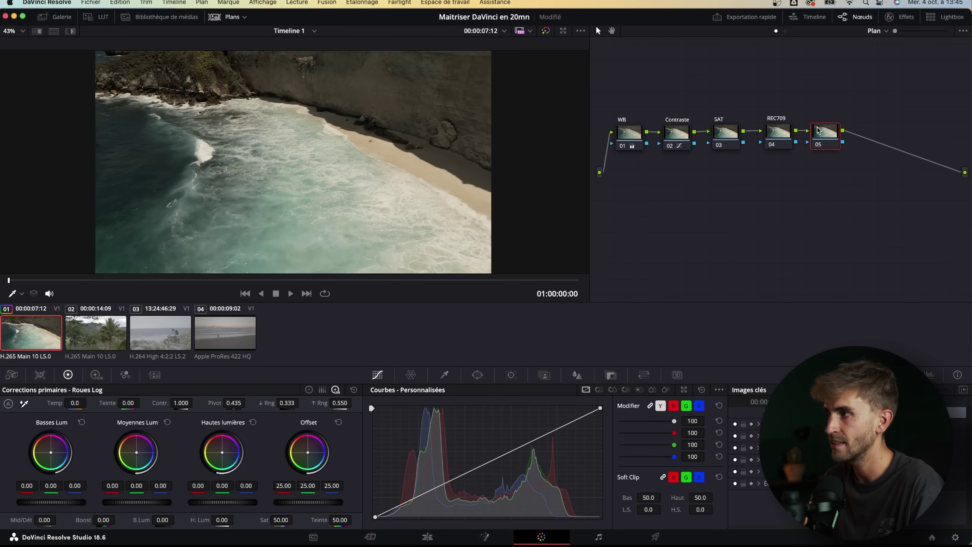
pyautogui.write('LUT')
pyautogui.press('Return')
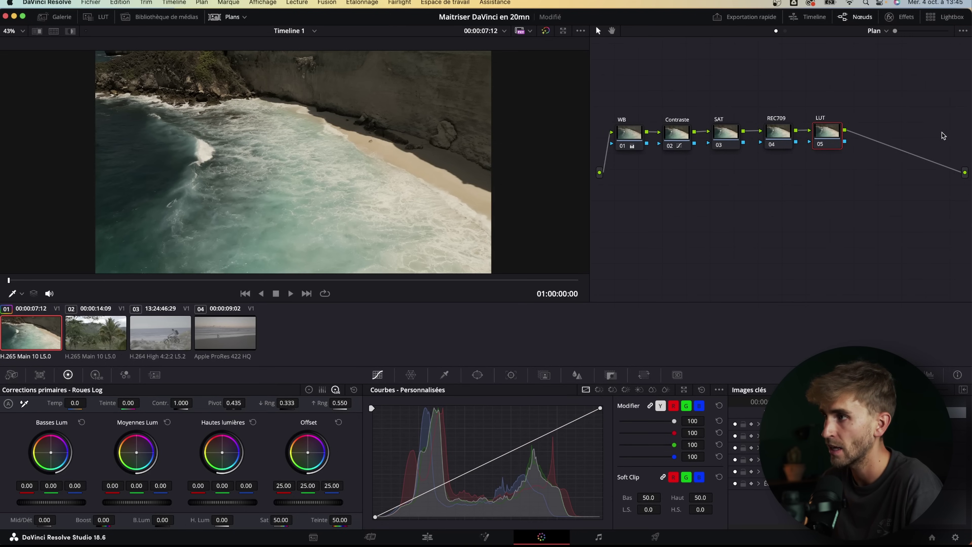
pyautogui.moveTo(906, 97); pyautogui.dragTo(625, 142)
# On biker clip 03, apply the Sony SLog3SGamut3.CineToLC-709 LUT to the REC709 node
pyautogui.scroll(-1, 656, 150)
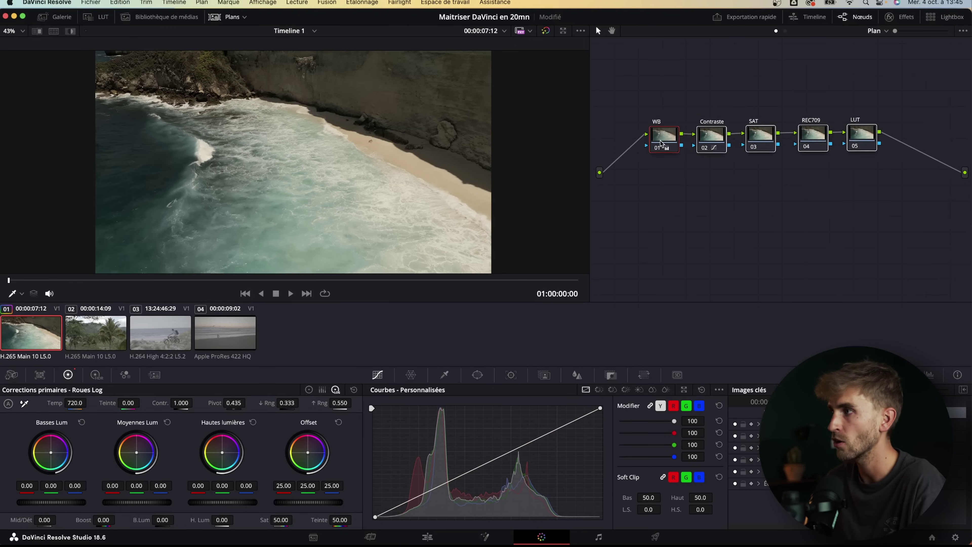
pyautogui.press('Down')
pyautogui.press('Down')
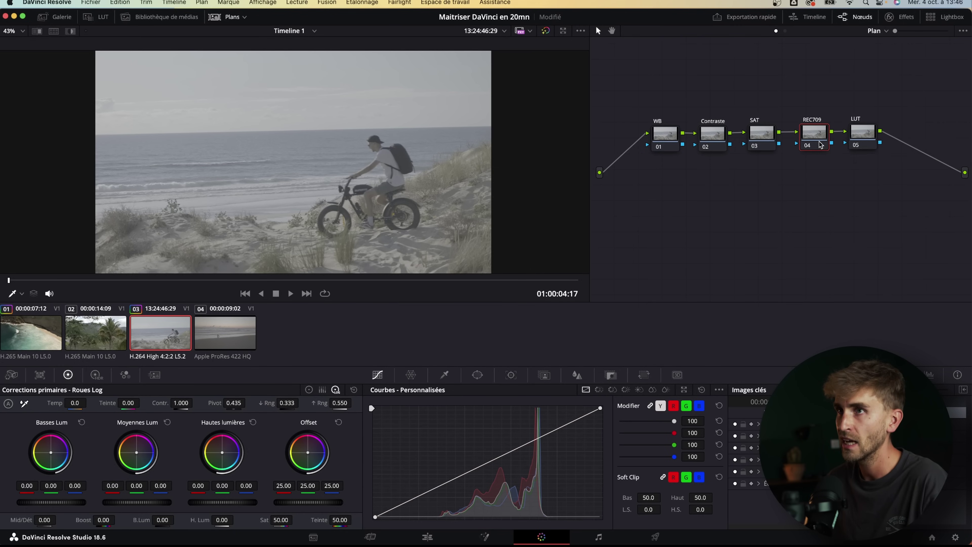
pyautogui.click(97, 20)
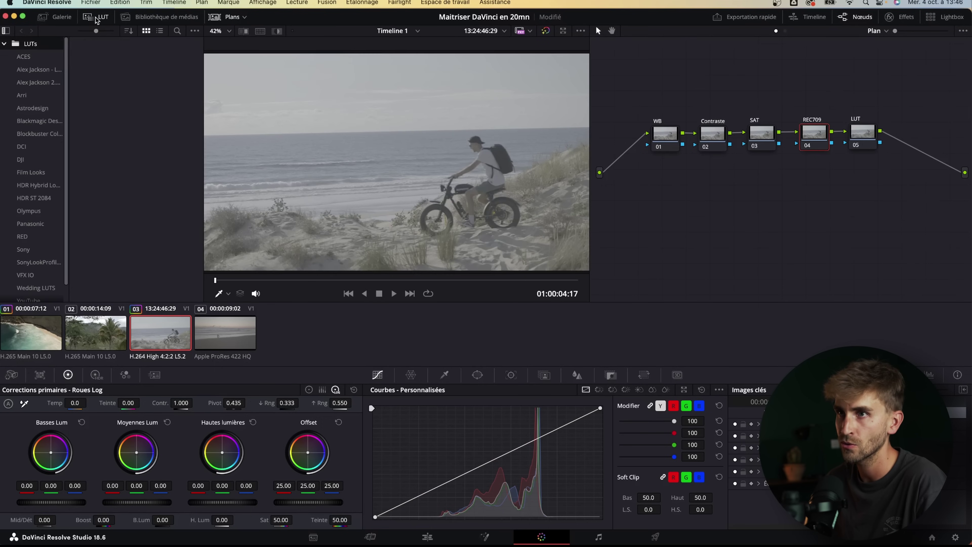
pyautogui.click(36, 233)
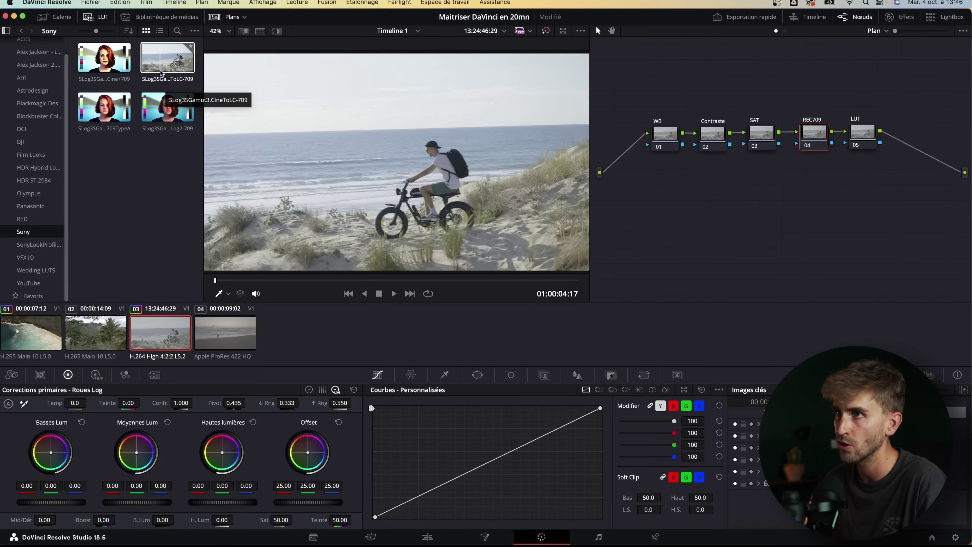
pyautogui.moveTo(164, 72)
pyautogui.mouseDown()
pyautogui.moveTo(835, 131)
pyautogui.moveTo(813, 133)
pyautogui.mouseUp()
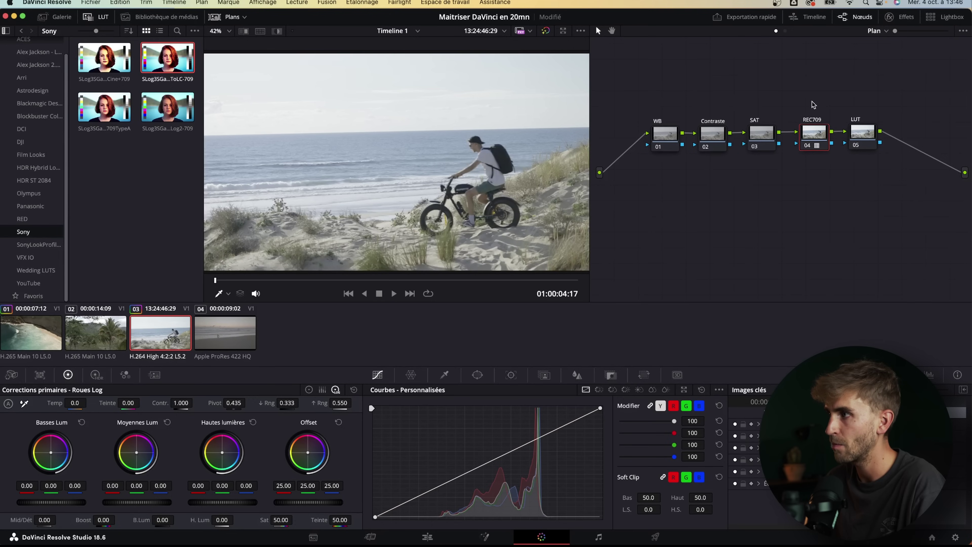
# Compare with REC709 bypassed, remove its LUT, and show the ResolveFX colour effects
pyautogui.press('super+d')
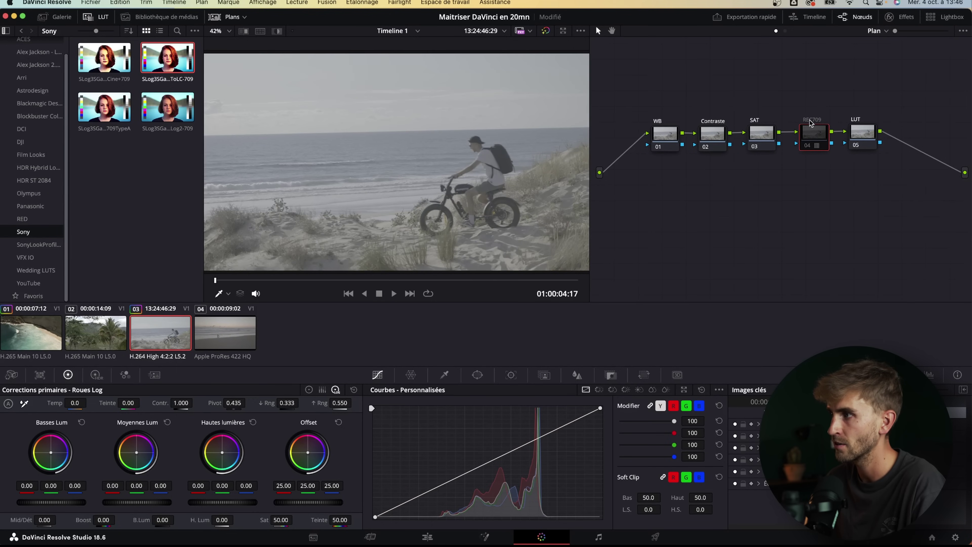
pyautogui.click(809, 146)
pyautogui.rightClick(809, 148)
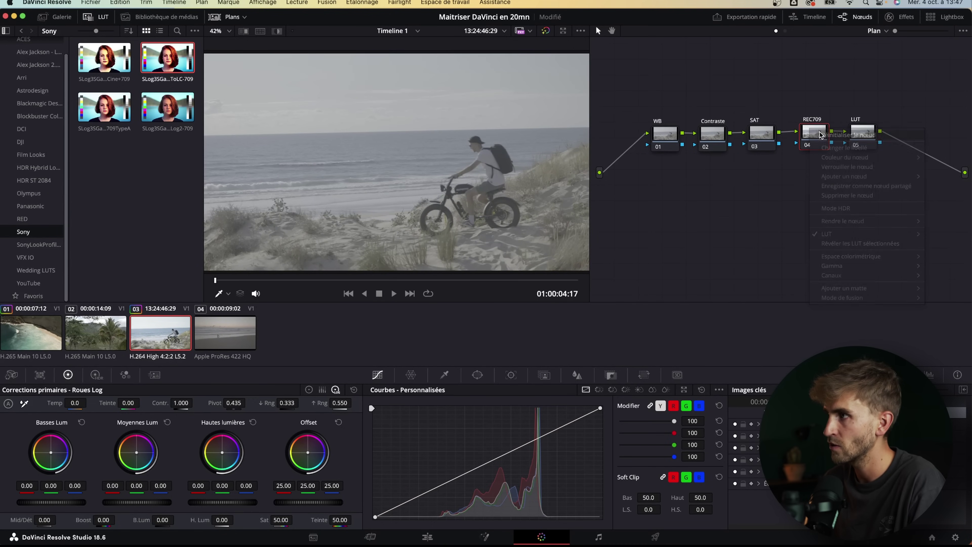
pyautogui.click(880, 244)
pyautogui.click(909, 17)
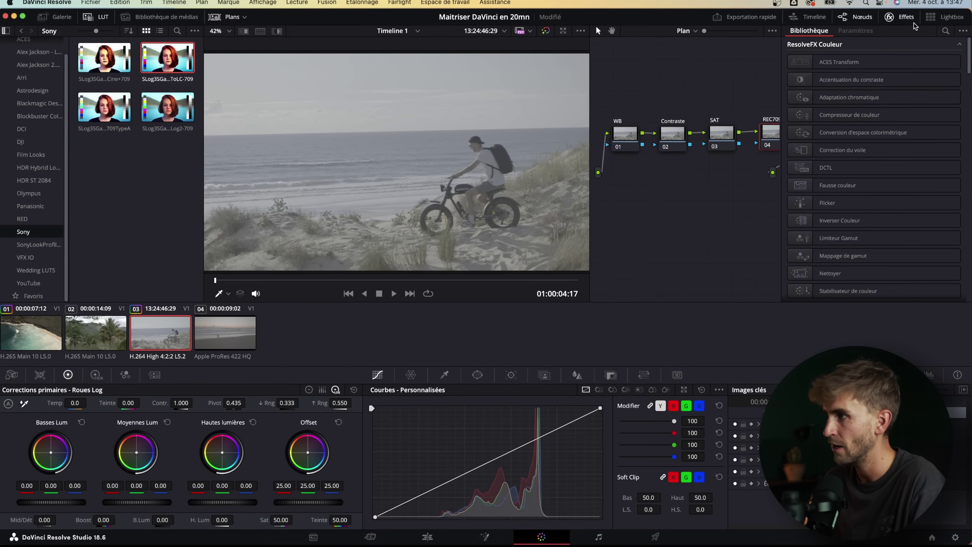
# Apply Color Space Transform to the REC709 node with Sony S-Gamut3.Cine / S-Log3 input
pyautogui.click(855, 135)
pyautogui.moveTo(888, 137); pyautogui.dragTo(770, 134)
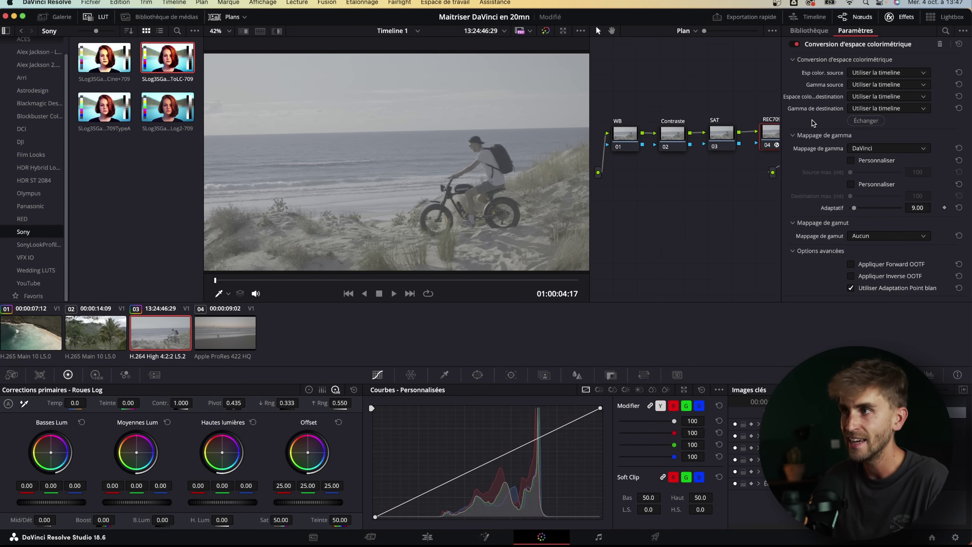
pyautogui.click(920, 73)
pyautogui.scroll(-15, 909, 147)
pyautogui.click(910, 149)
pyautogui.click(911, 85)
pyautogui.scroll(-5, 912, 150)
pyautogui.scroll(-5, 913, 153)
pyautogui.click(905, 160)
# Set the transform's output to Rec.709 colour space with Gamma 2.4
pyautogui.click(897, 97)
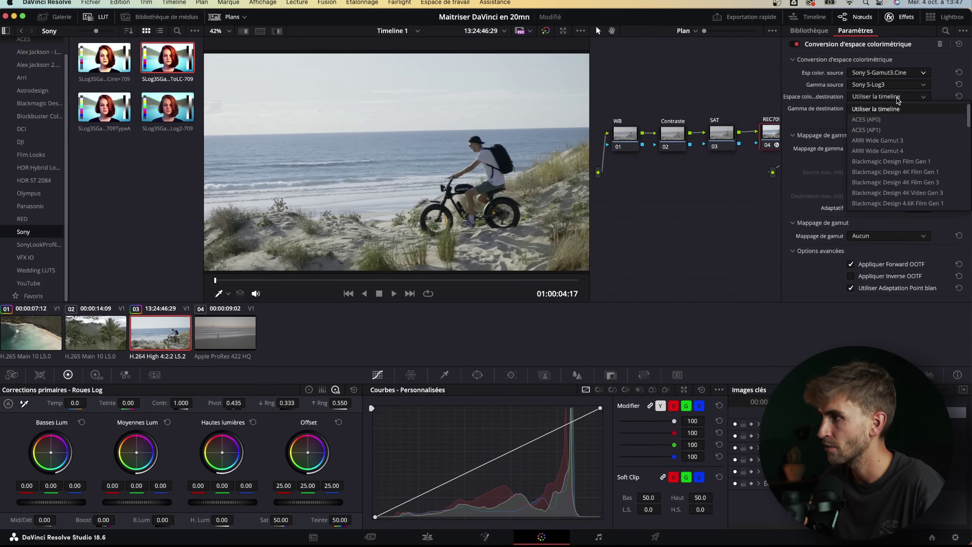
pyautogui.scroll(-5, 894, 146)
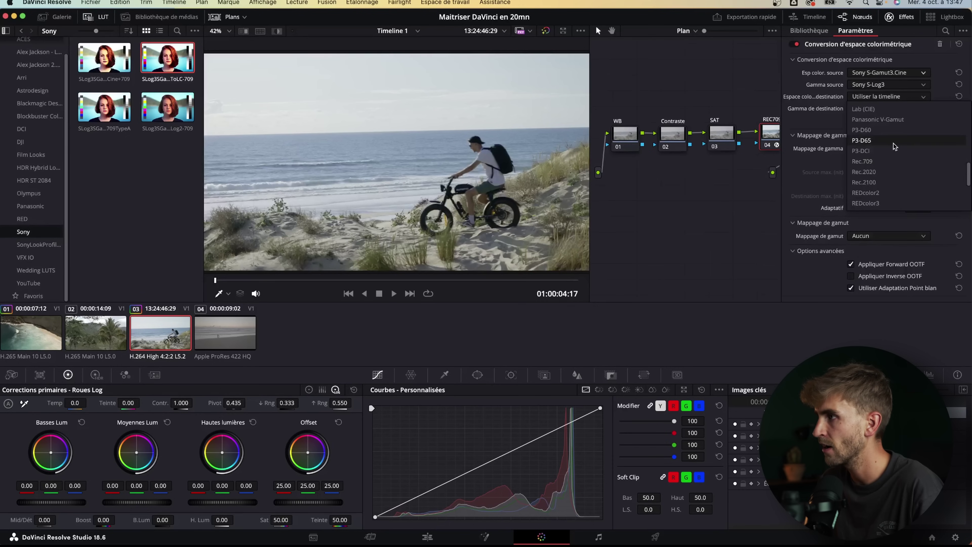
pyautogui.click(892, 161)
pyautogui.click(892, 108)
pyautogui.scroll(-3, 891, 172)
pyautogui.scroll(-4, 892, 175)
pyautogui.click(892, 175)
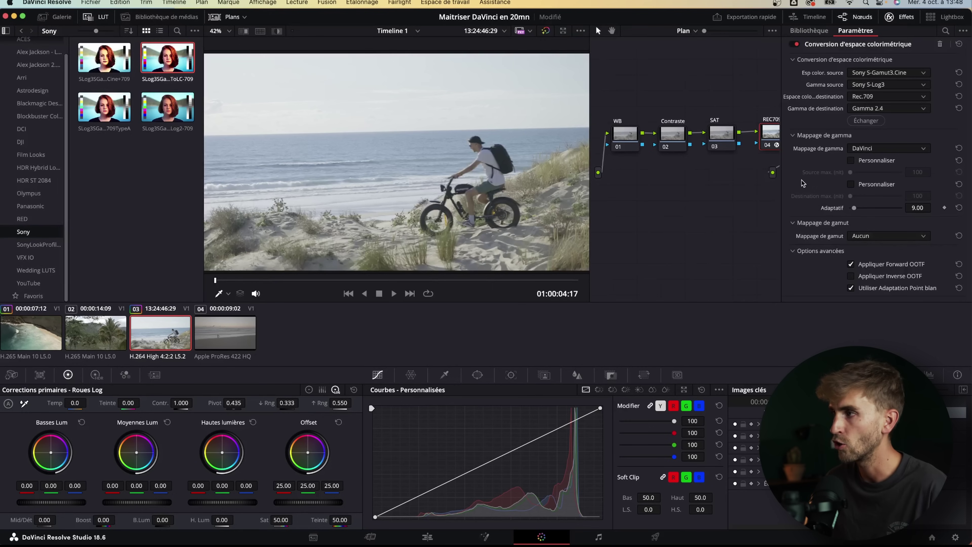
# Select the Contraste node and add shadow and highlight points on its custom curve
pyautogui.click(904, 17)
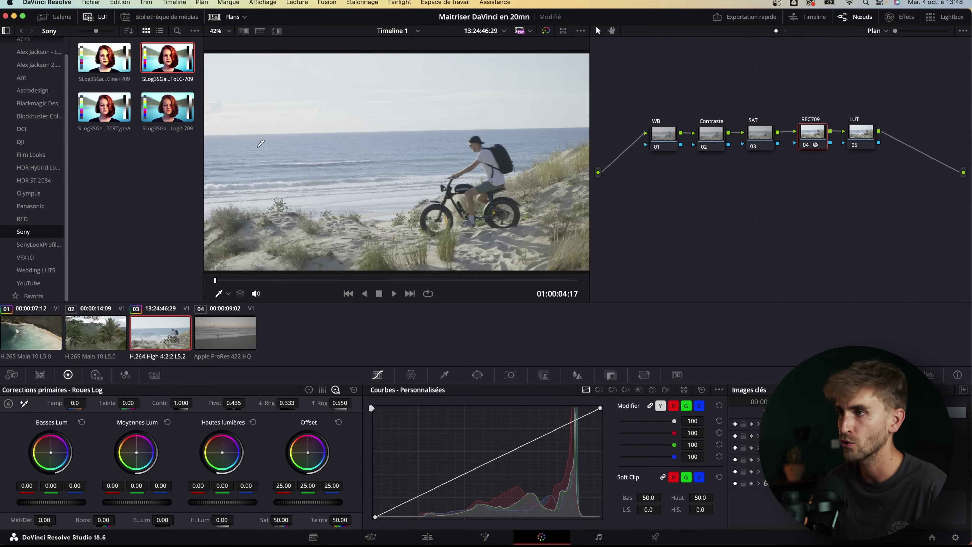
pyautogui.click(663, 138)
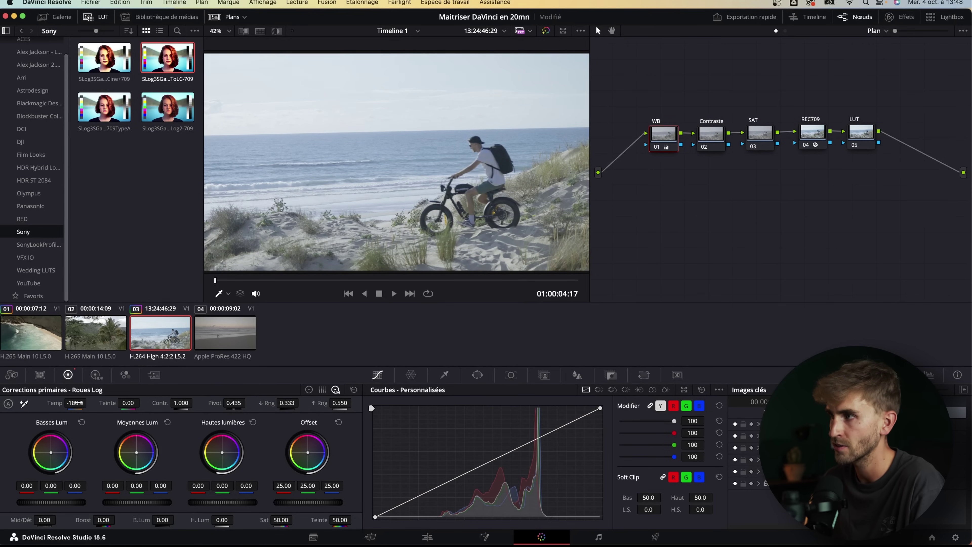
pyautogui.click(709, 139)
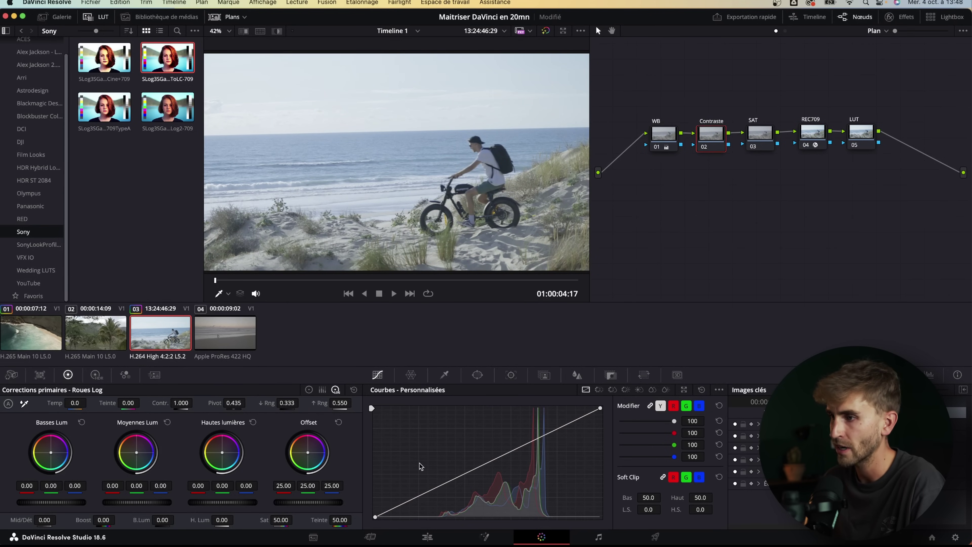
pyautogui.click(448, 484)
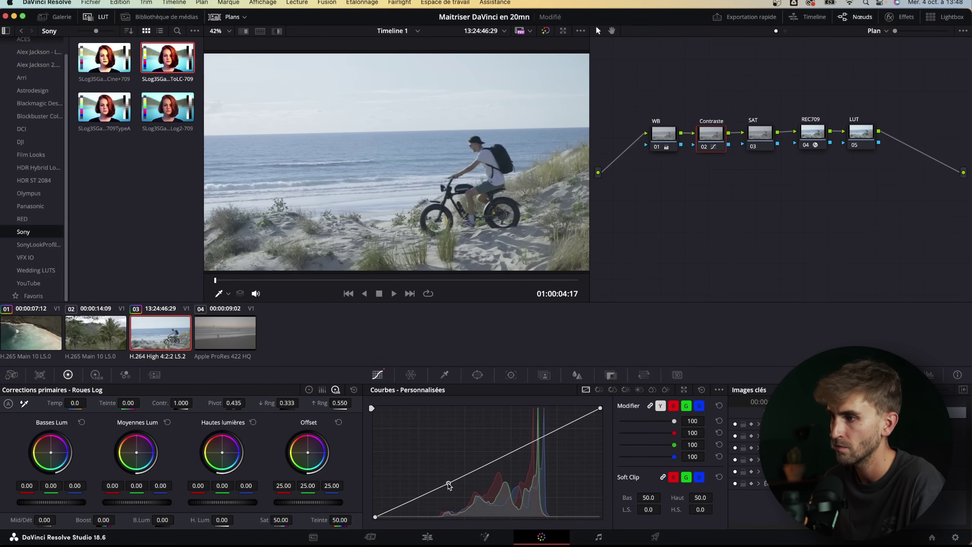
pyautogui.click(536, 436)
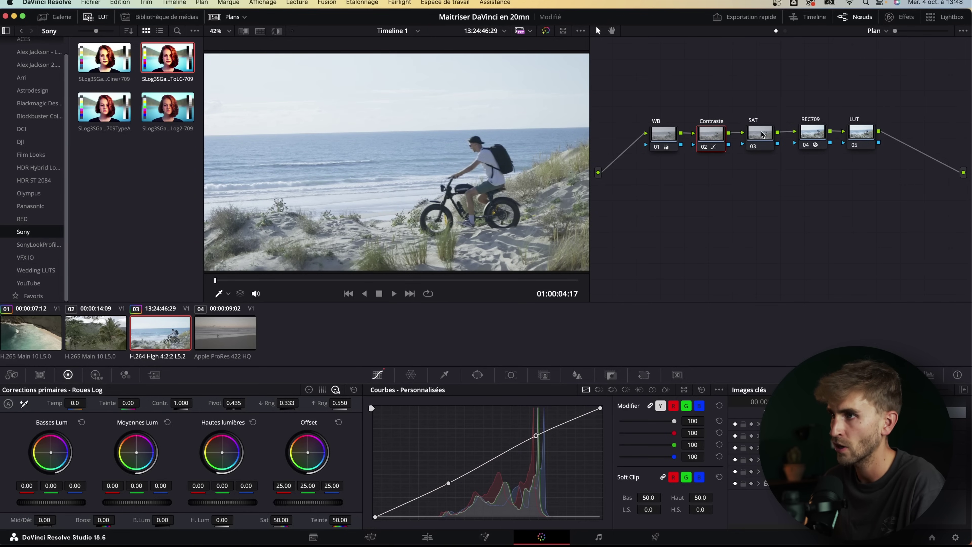
# Apply the 1. Ciné LUT to the LUT node and scrub the bike clip to review it
pyautogui.click(870, 140)
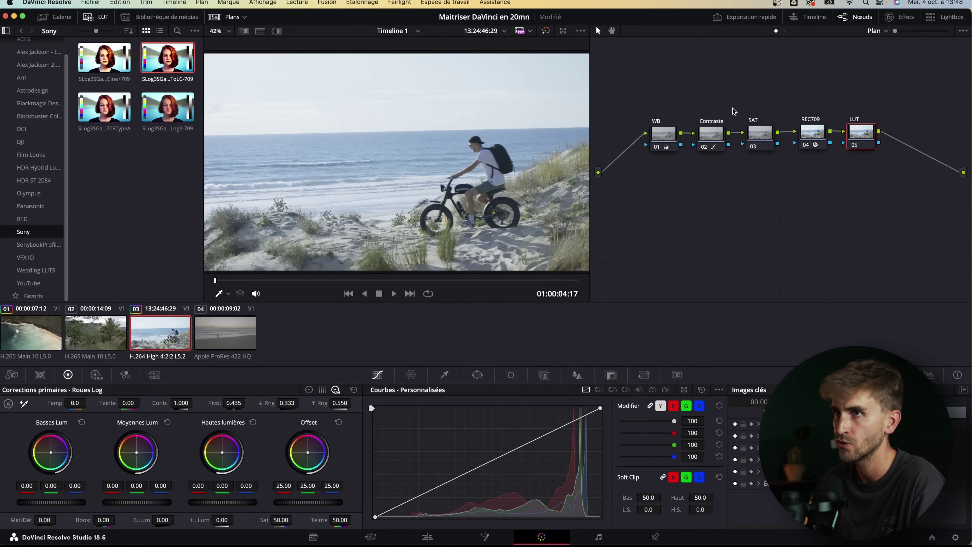
pyautogui.click(49, 65)
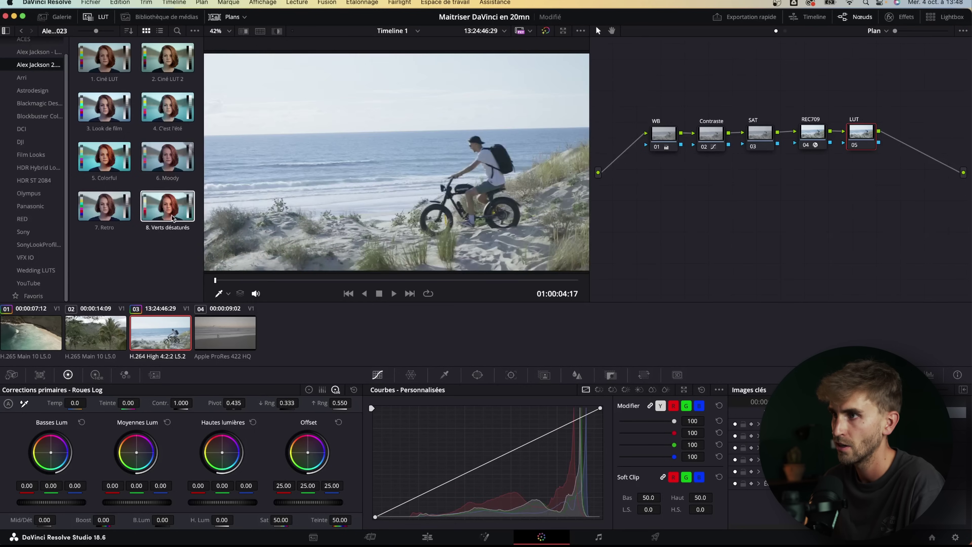
pyautogui.doubleClick(98, 62)
pyautogui.moveTo(282, 281)
pyautogui.mouseDown()
pyautogui.moveTo(271, 286)
pyautogui.moveTo(332, 280)
pyautogui.mouseUp()
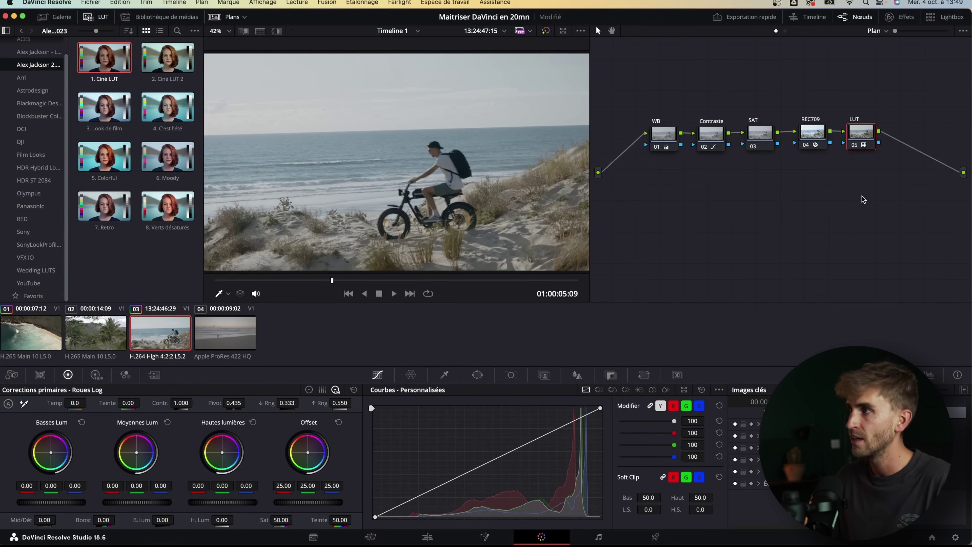
# Switch to timeline grading, add a serial node, and preview the beach, palm-tree and bike clips
pyautogui.click(880, 32)
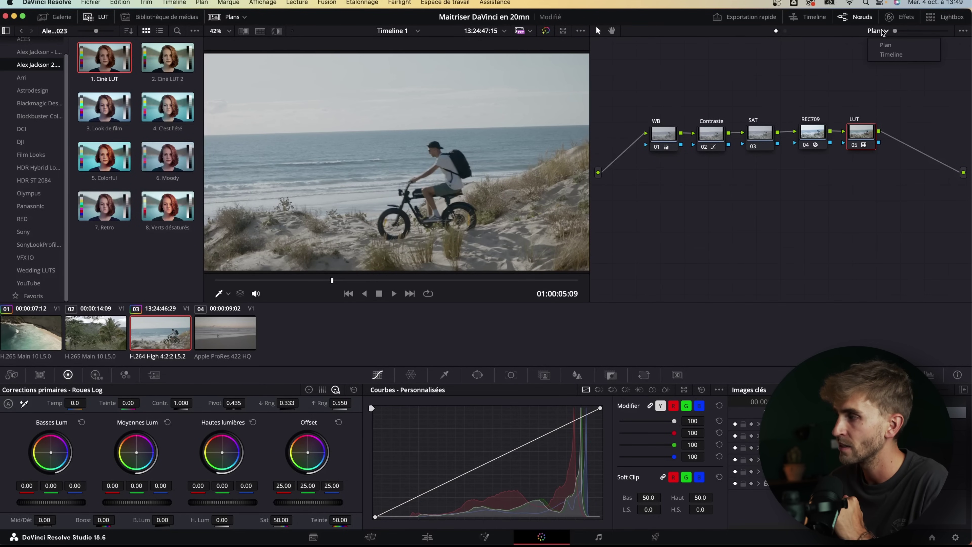
pyautogui.click(890, 54)
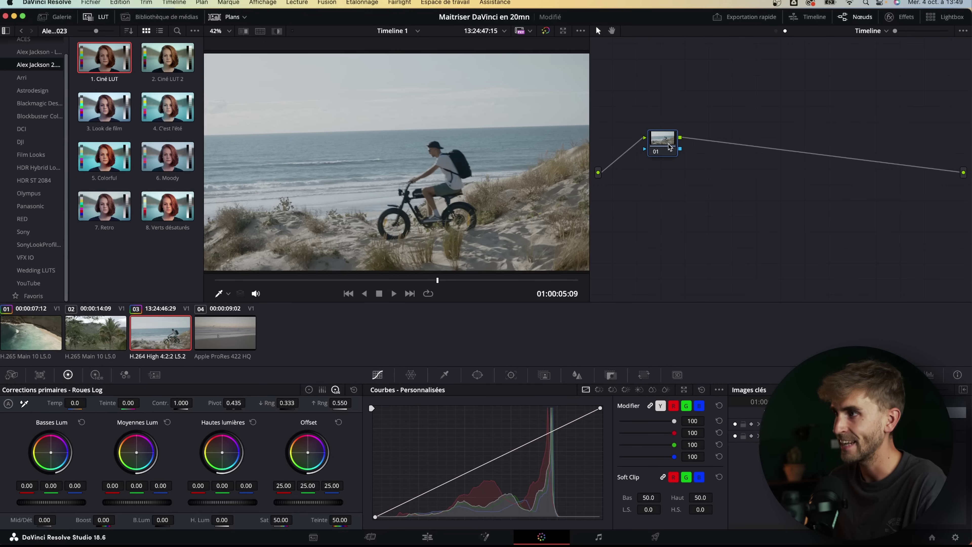
pyautogui.hotkey('alt', 's')
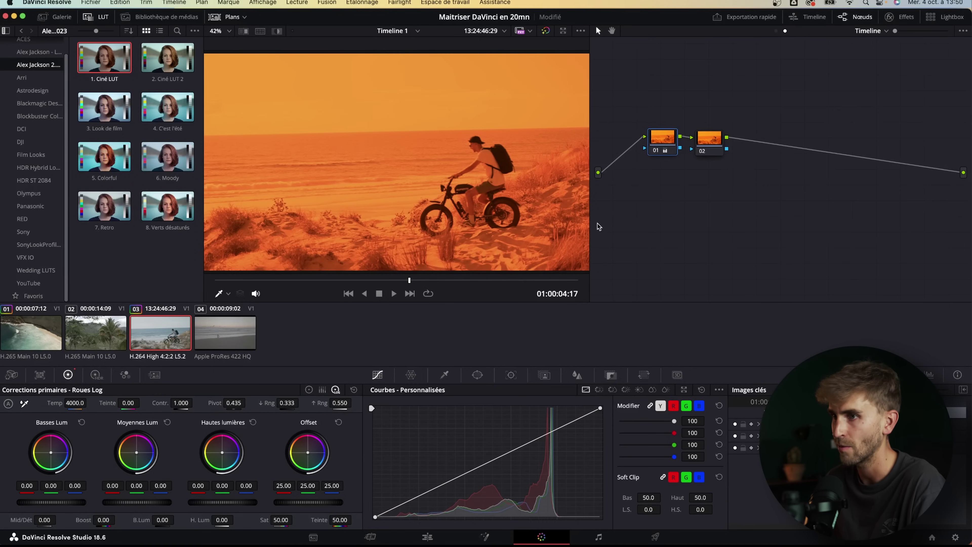
pyautogui.click(203, 334)
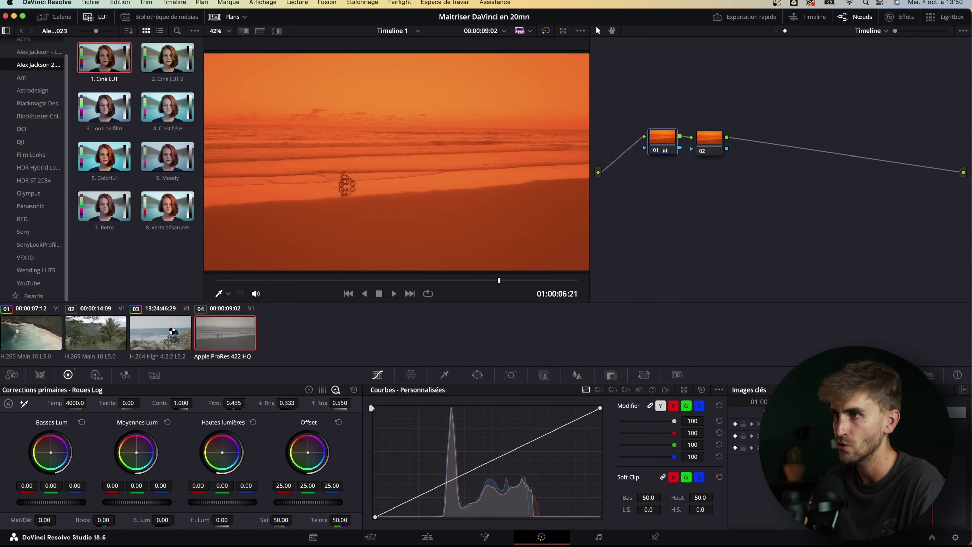
pyautogui.click(112, 336)
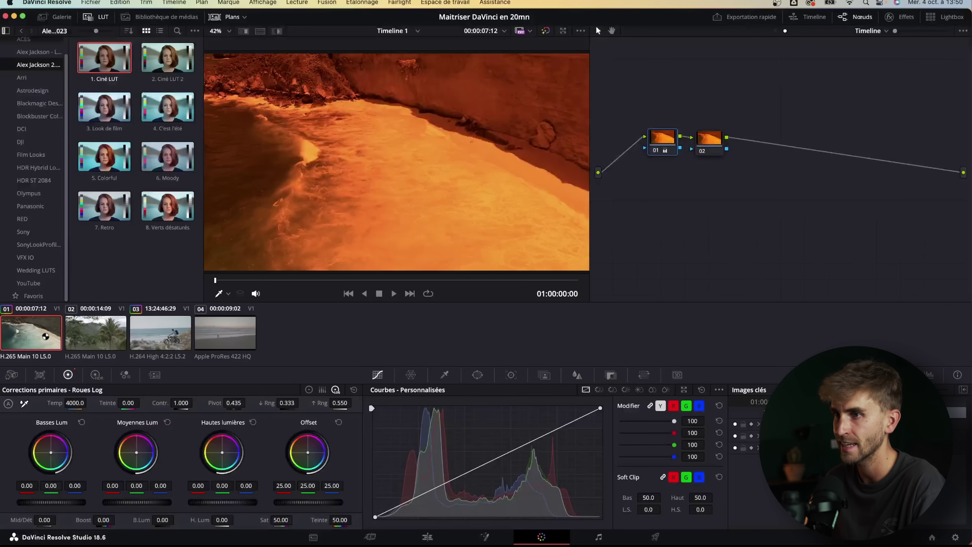
pyautogui.click(143, 336)
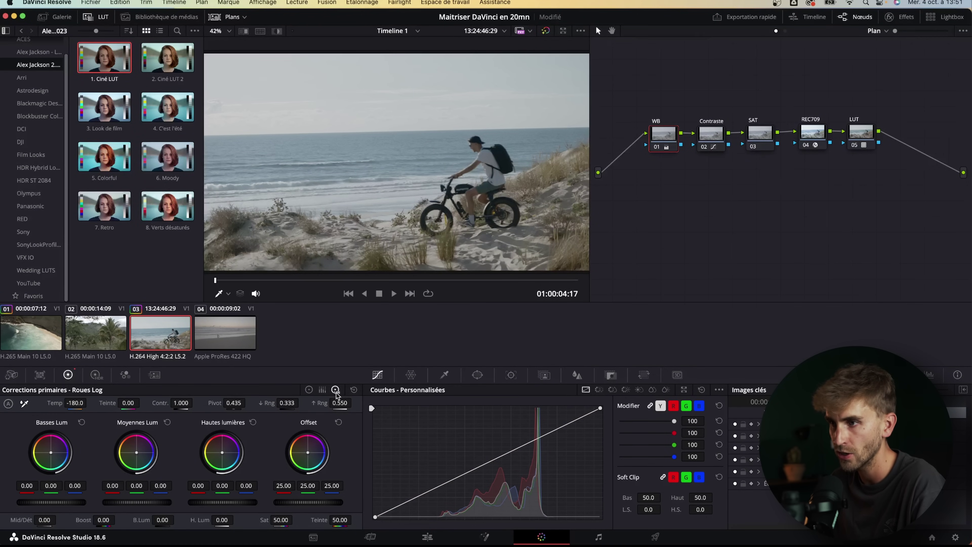
# Try and undo an offset boost, reset Lift to neutral, and save the project
pyautogui.click(309, 390)
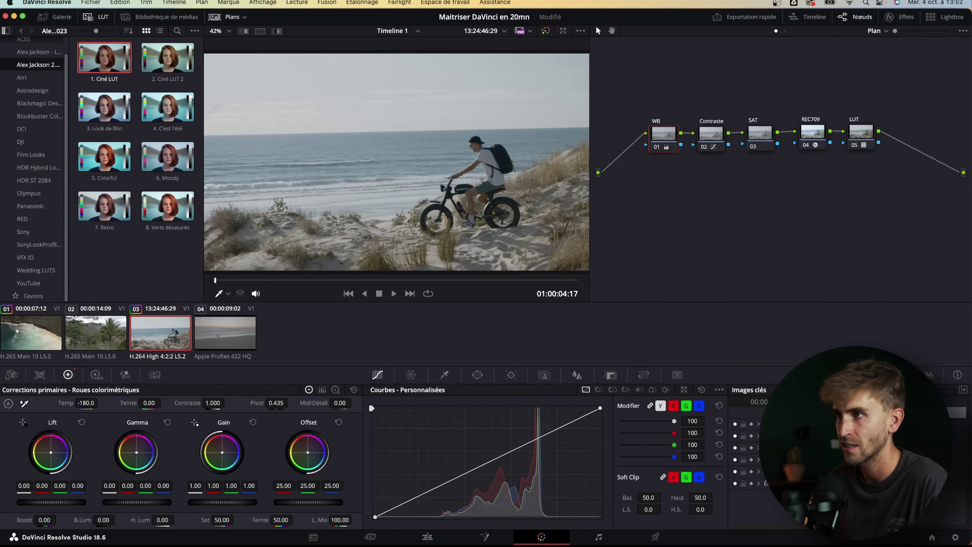
pyautogui.moveTo(308, 502); pyautogui.dragTo(331, 502)
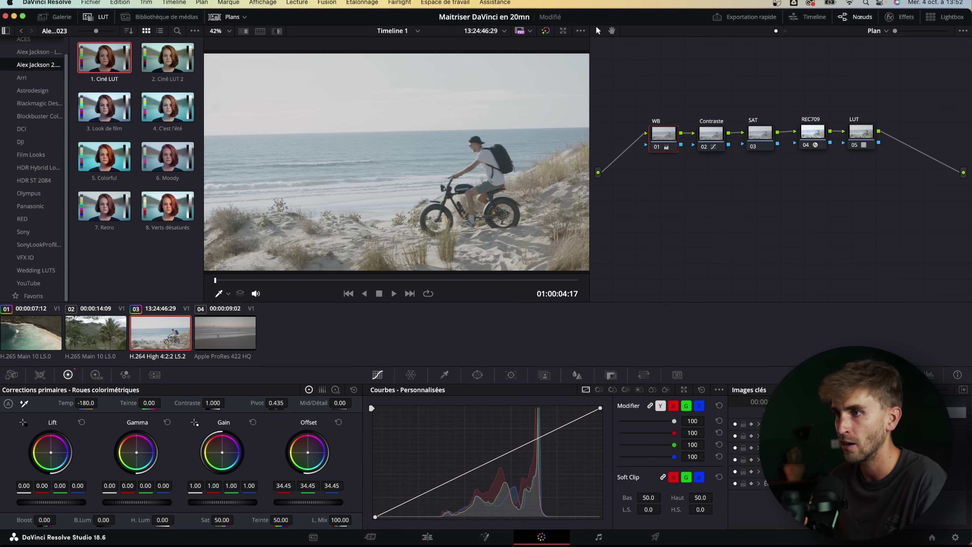
pyautogui.press('super+z')
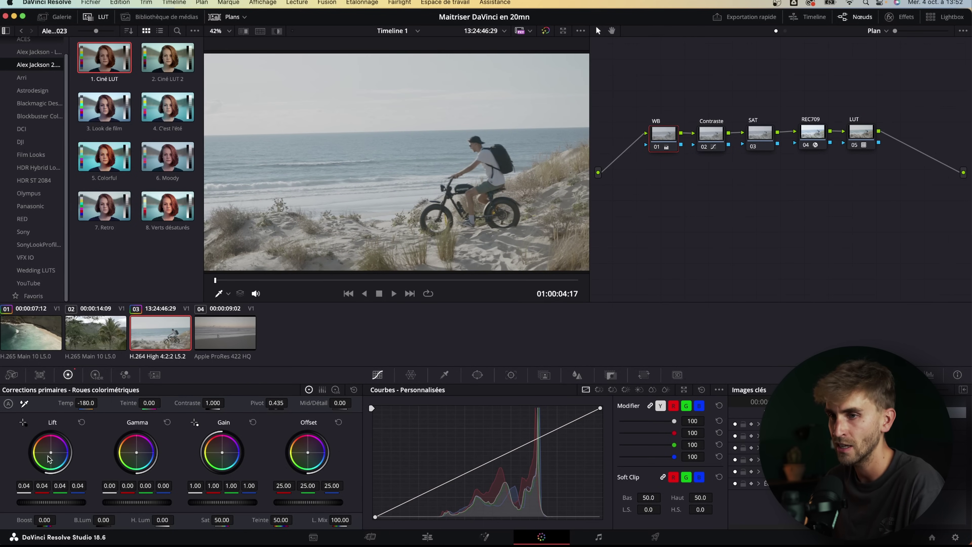
pyautogui.press('super+z')
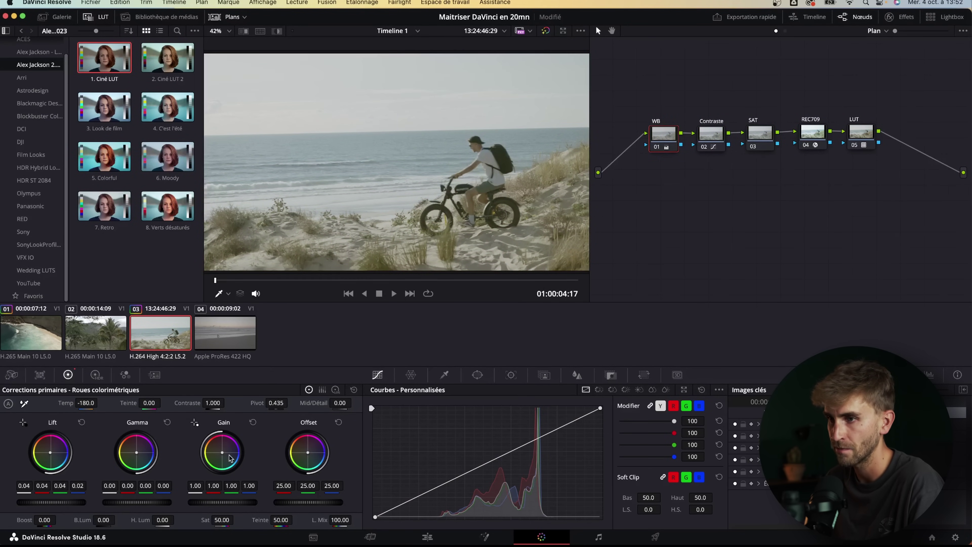
pyautogui.click(81, 422)
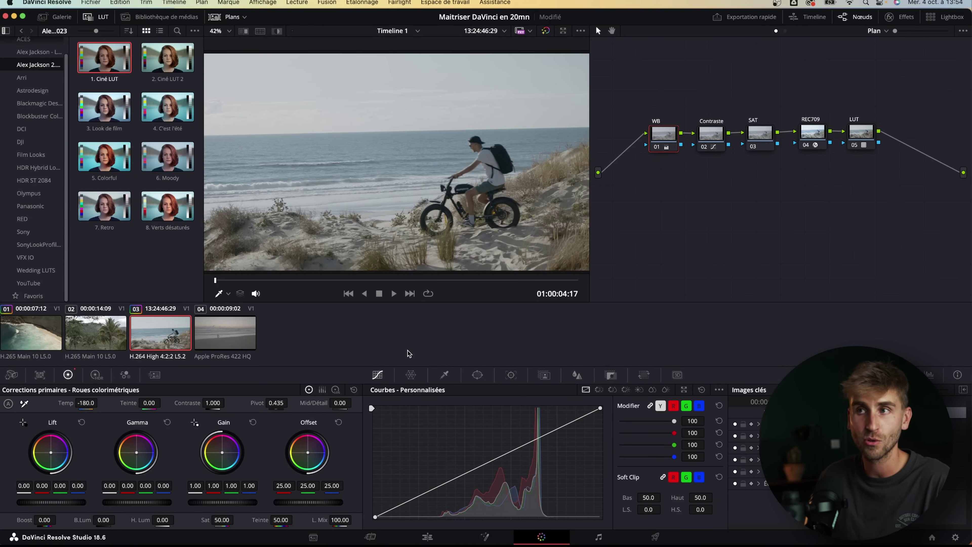
pyautogui.press('super+s')
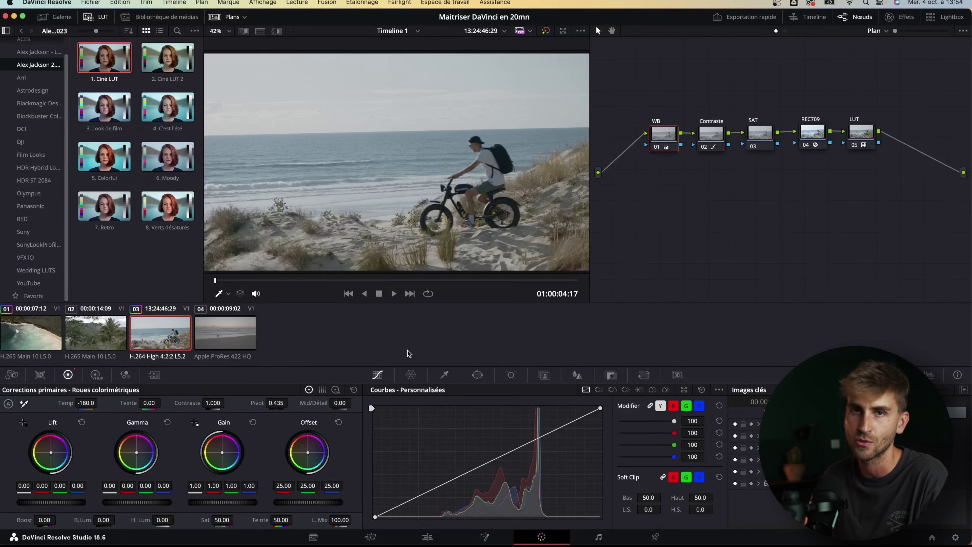
# On the Fairlight page, zoom Audio 1's waveforms and widen the mixer to show A3
pyautogui.click(598, 537)
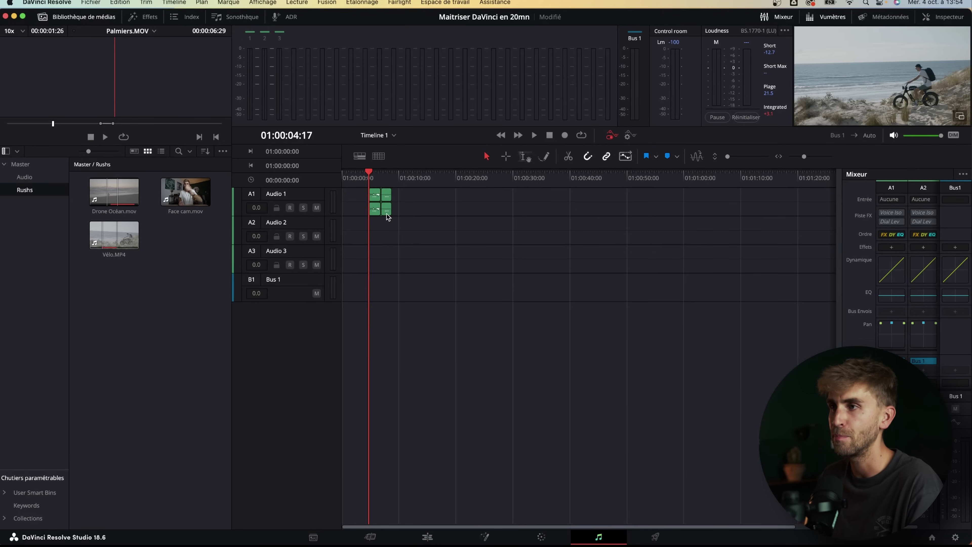
pyautogui.scroll(1, 374, 195)
pyautogui.scroll(2, 375, 195)
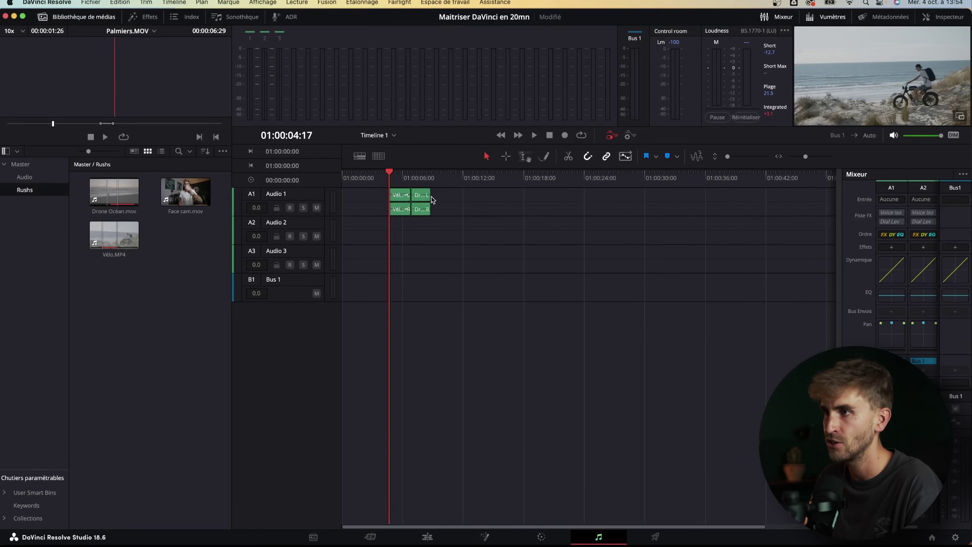
pyautogui.scroll(2, 456, 200)
pyautogui.moveTo(406, 217); pyautogui.dragTo(351, 285)
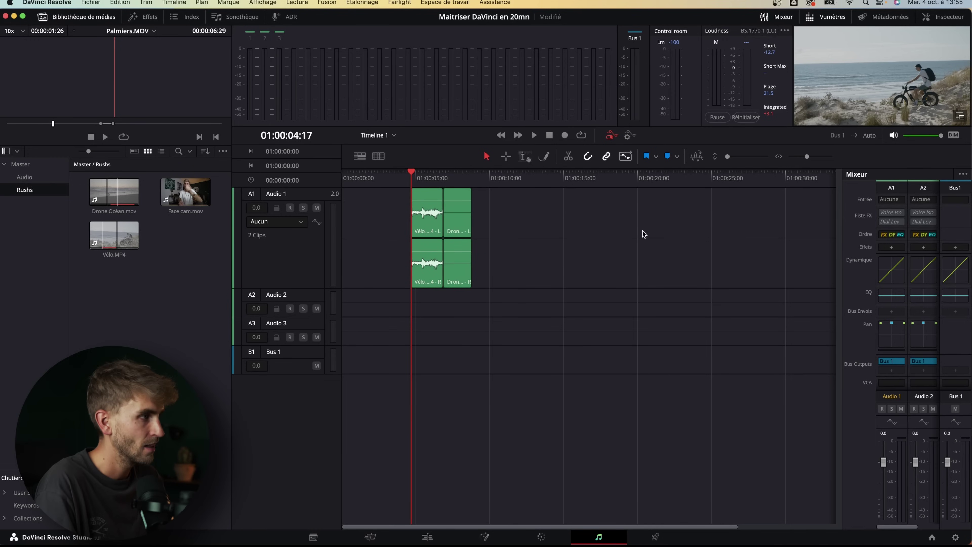
pyautogui.moveTo(840, 215); pyautogui.dragTo(838, 192)
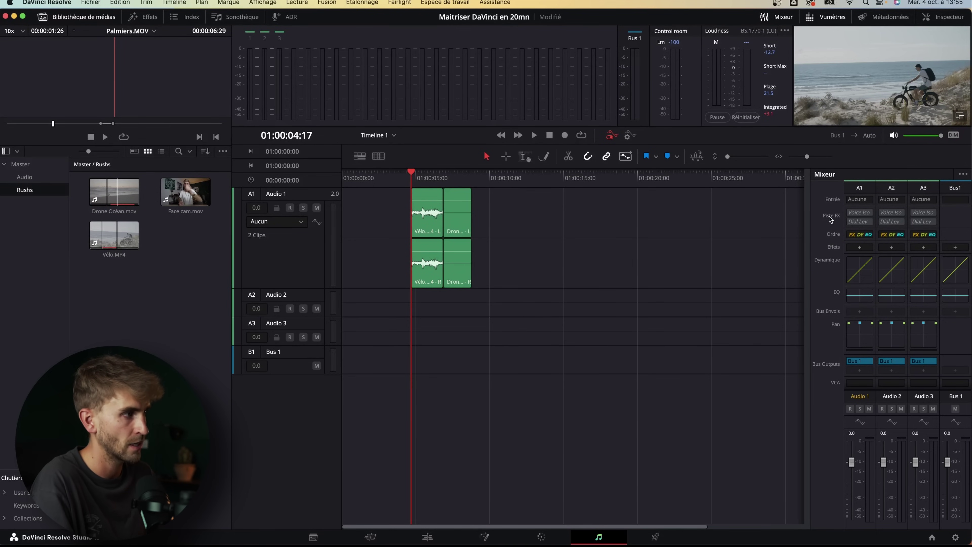
# Switch on Voice Isolation for Audio 1 and lower its amount to 55
pyautogui.click(852, 214)
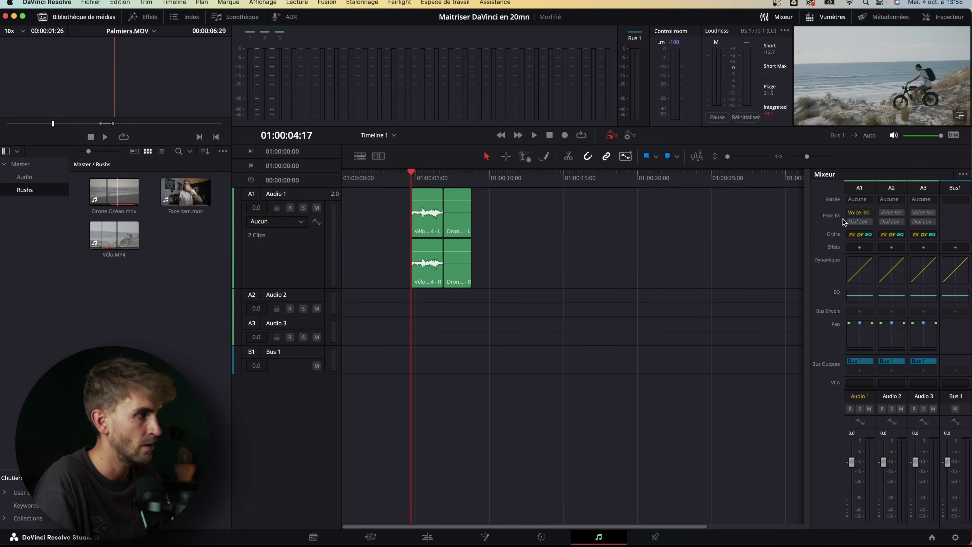
pyautogui.click(867, 213)
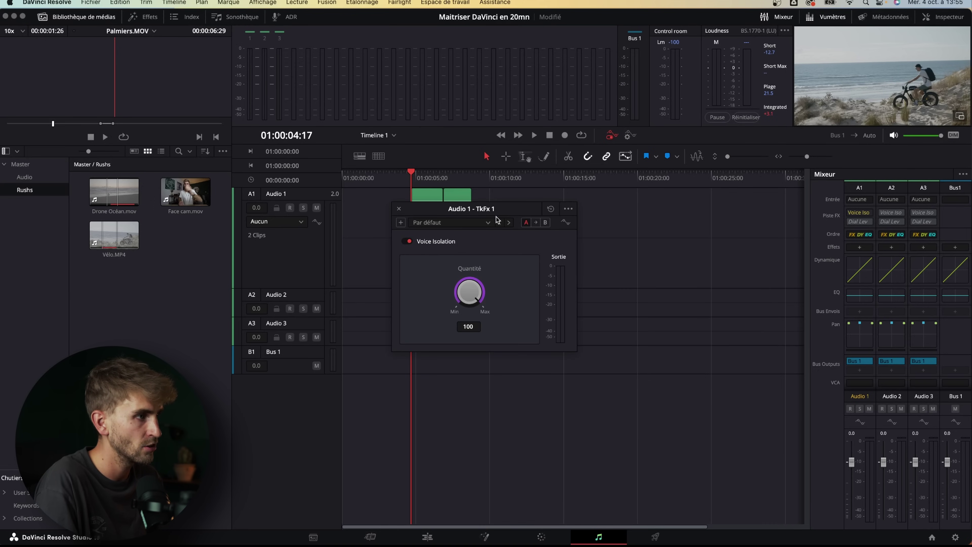
pyautogui.moveTo(496, 219); pyautogui.dragTo(734, 195)
pyautogui.moveTo(712, 268); pyautogui.dragTo(697, 269)
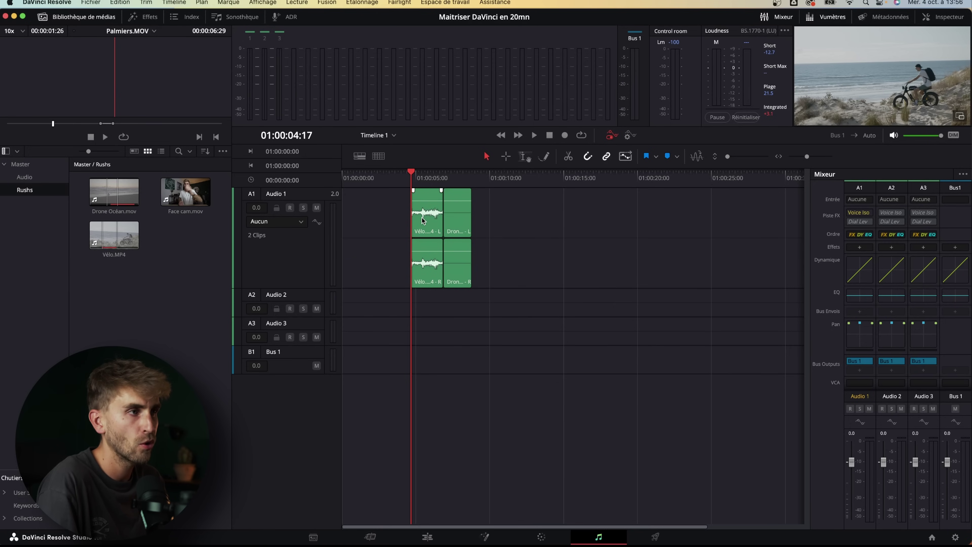
# Undo the accidental move of the Vélo clip and save the project
pyautogui.moveTo(422, 228); pyautogui.dragTo(492, 229)
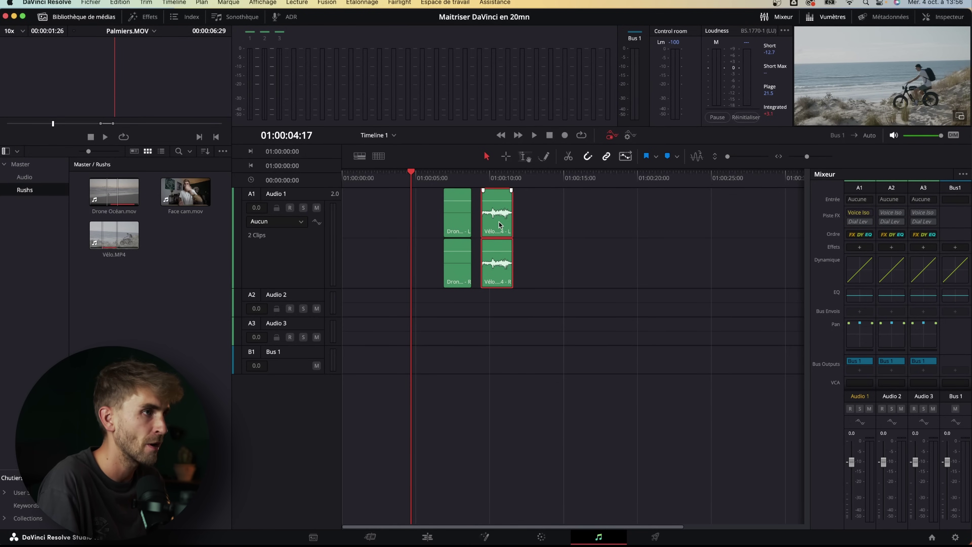
pyautogui.press('super+z')
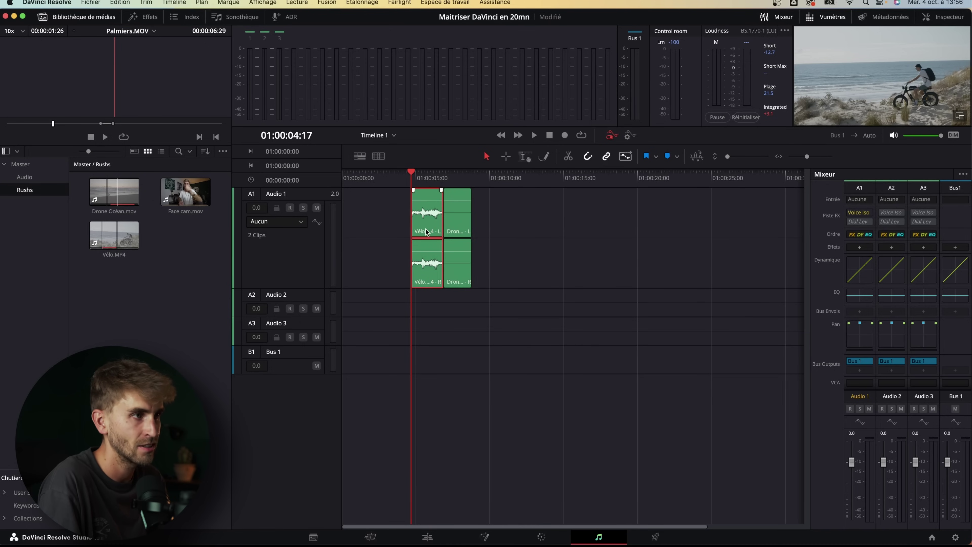
pyautogui.press('super+s')
pyautogui.click(374, 225)
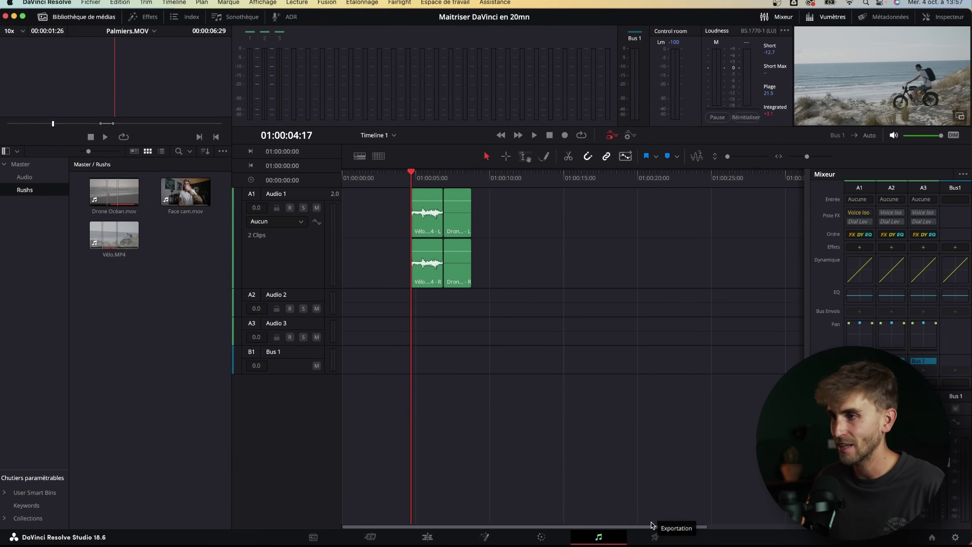
# Move the playhead to 01:00:05:11 and return to the Deliver page
pyautogui.click(656, 537)
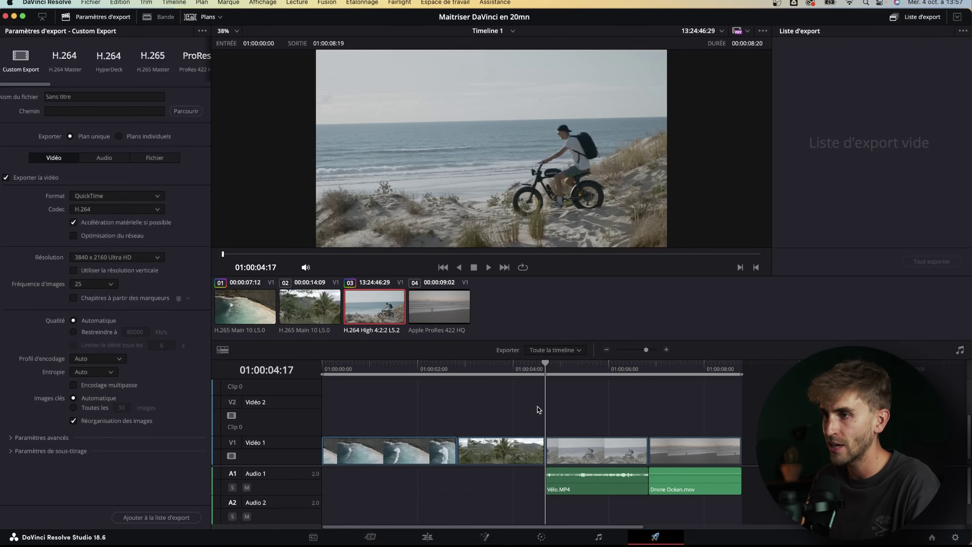
pyautogui.scroll(-3, 404, 401)
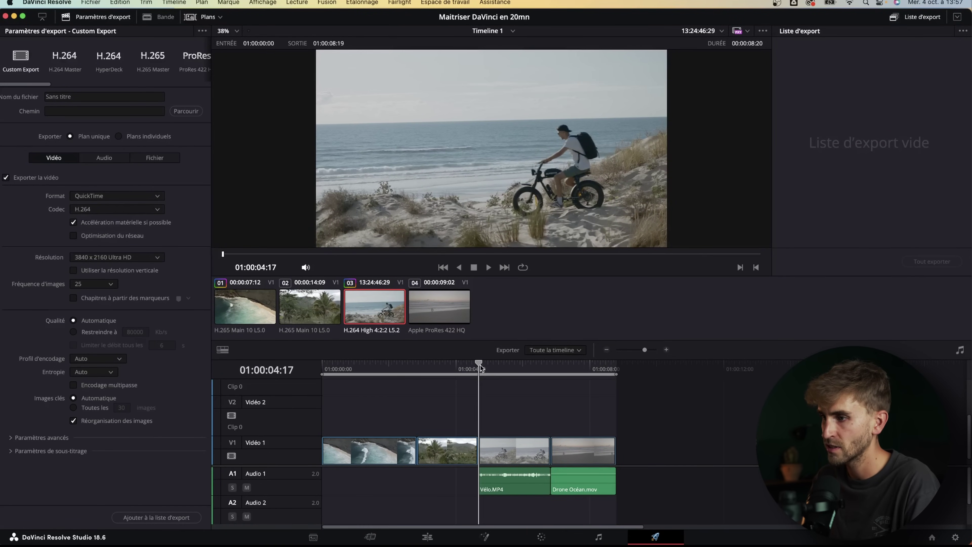
pyautogui.moveTo(479, 364); pyautogui.dragTo(504, 367)
pyautogui.click(427, 537)
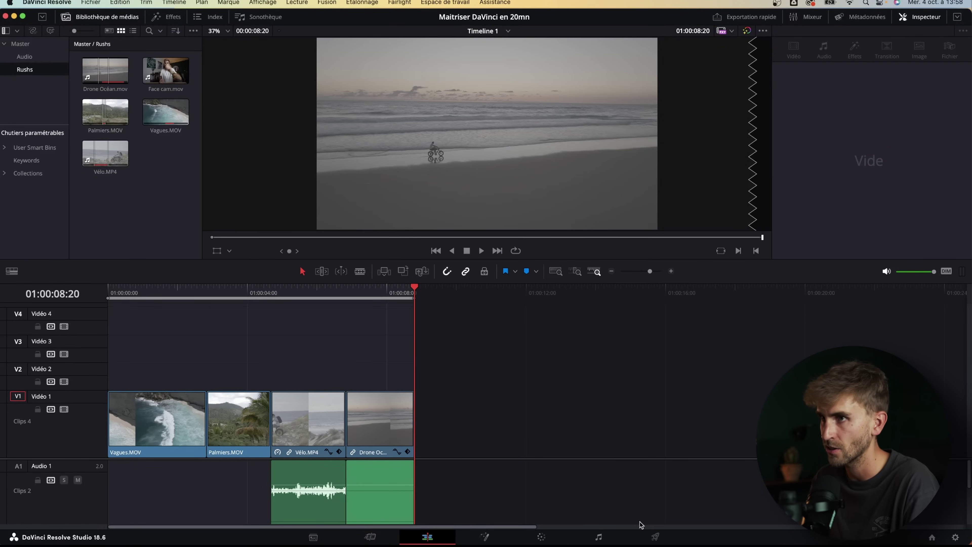
pyautogui.click(655, 536)
# Name the export file 'Vélo' and keep the 3840 x 2160 Ultra HD resolution
pyautogui.click(90, 96)
pyautogui.write('Vélo')
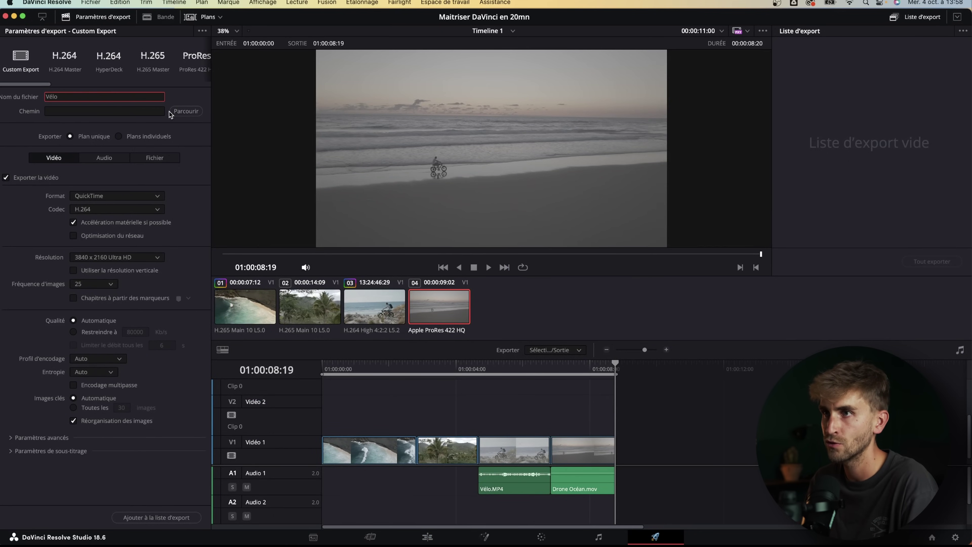
pyautogui.press('Return')
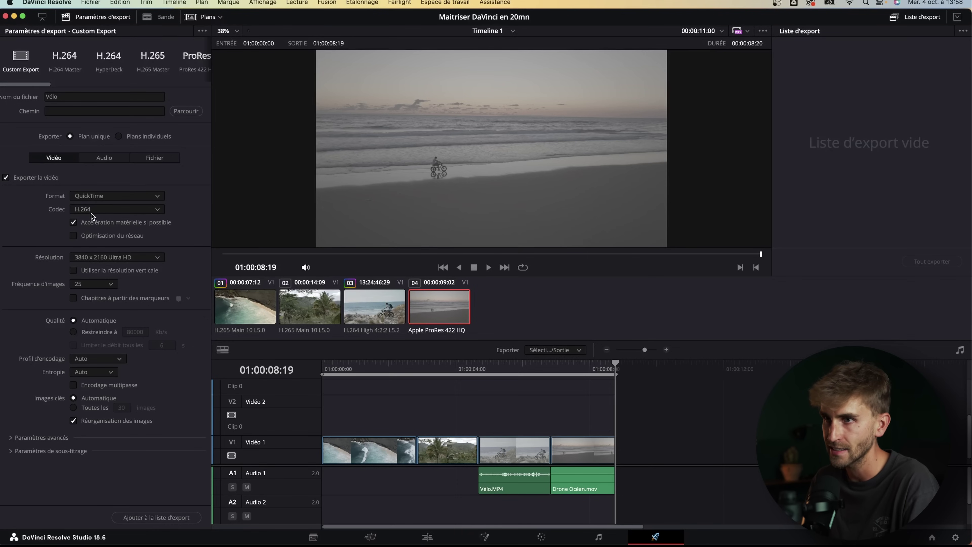
pyautogui.click(108, 259)
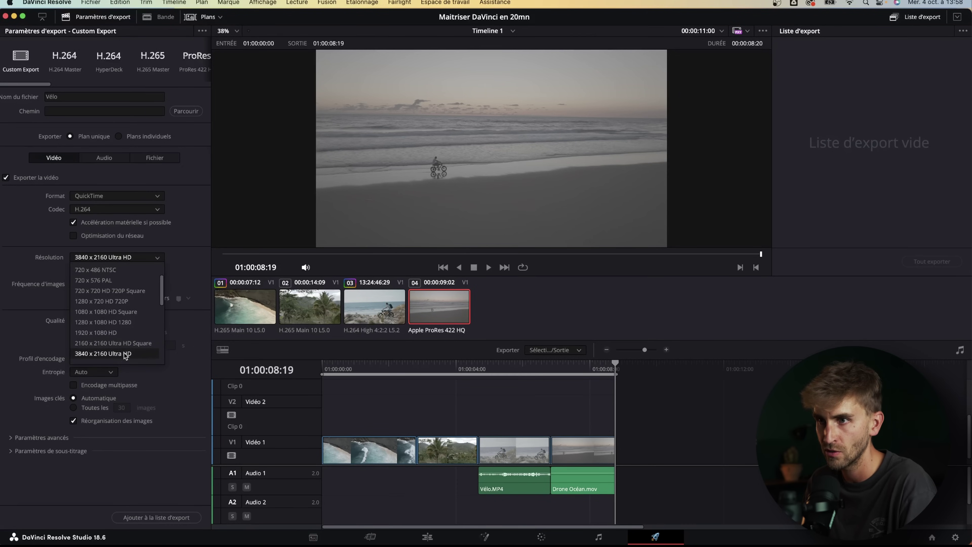
pyautogui.click(115, 353)
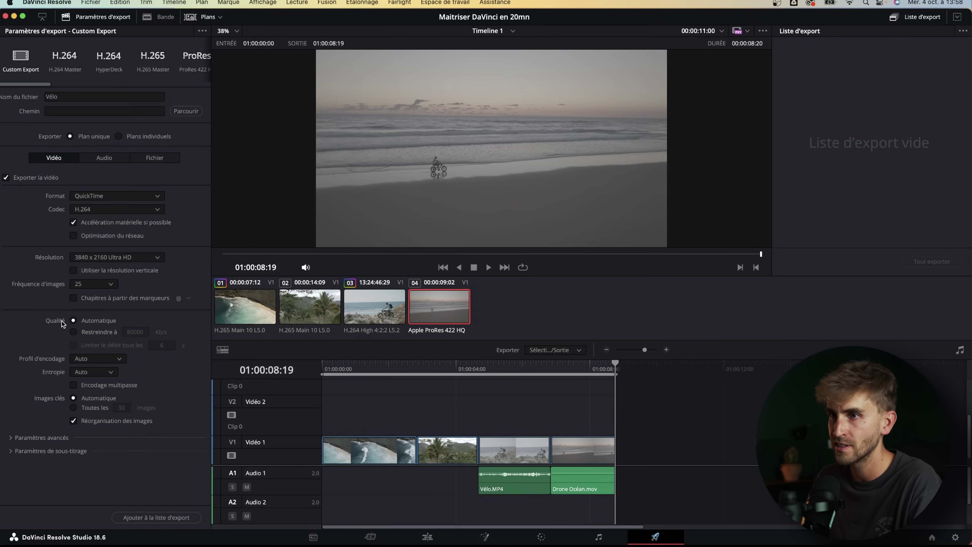
# Restrict quality to 80000 Kb/s and queue the Vélo export as Tâche 1
pyautogui.click(74, 332)
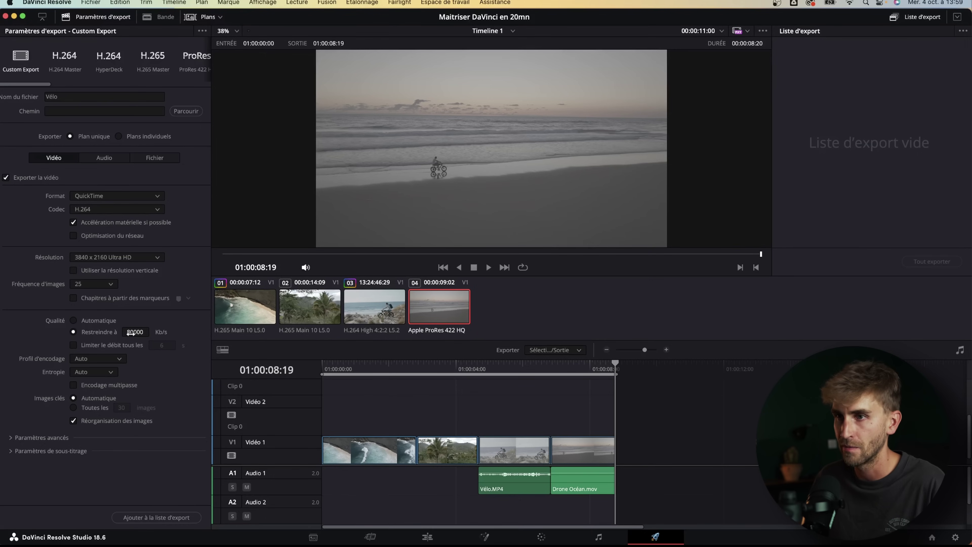
pyautogui.click(163, 517)
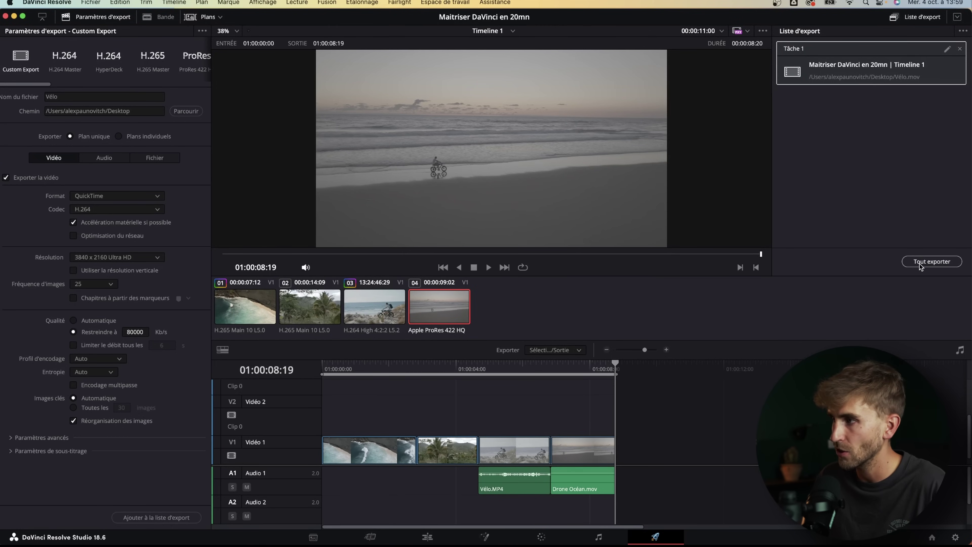
pyautogui.click(861, 183)
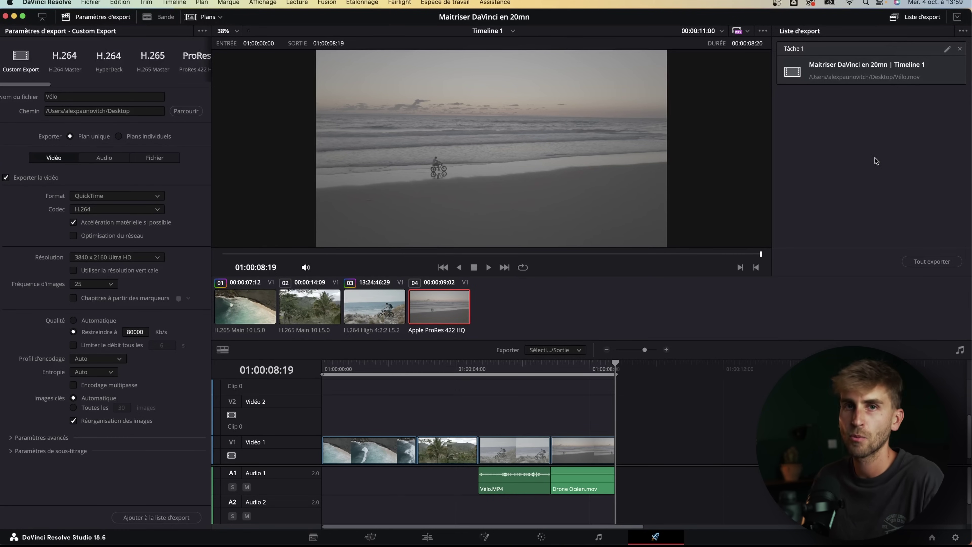